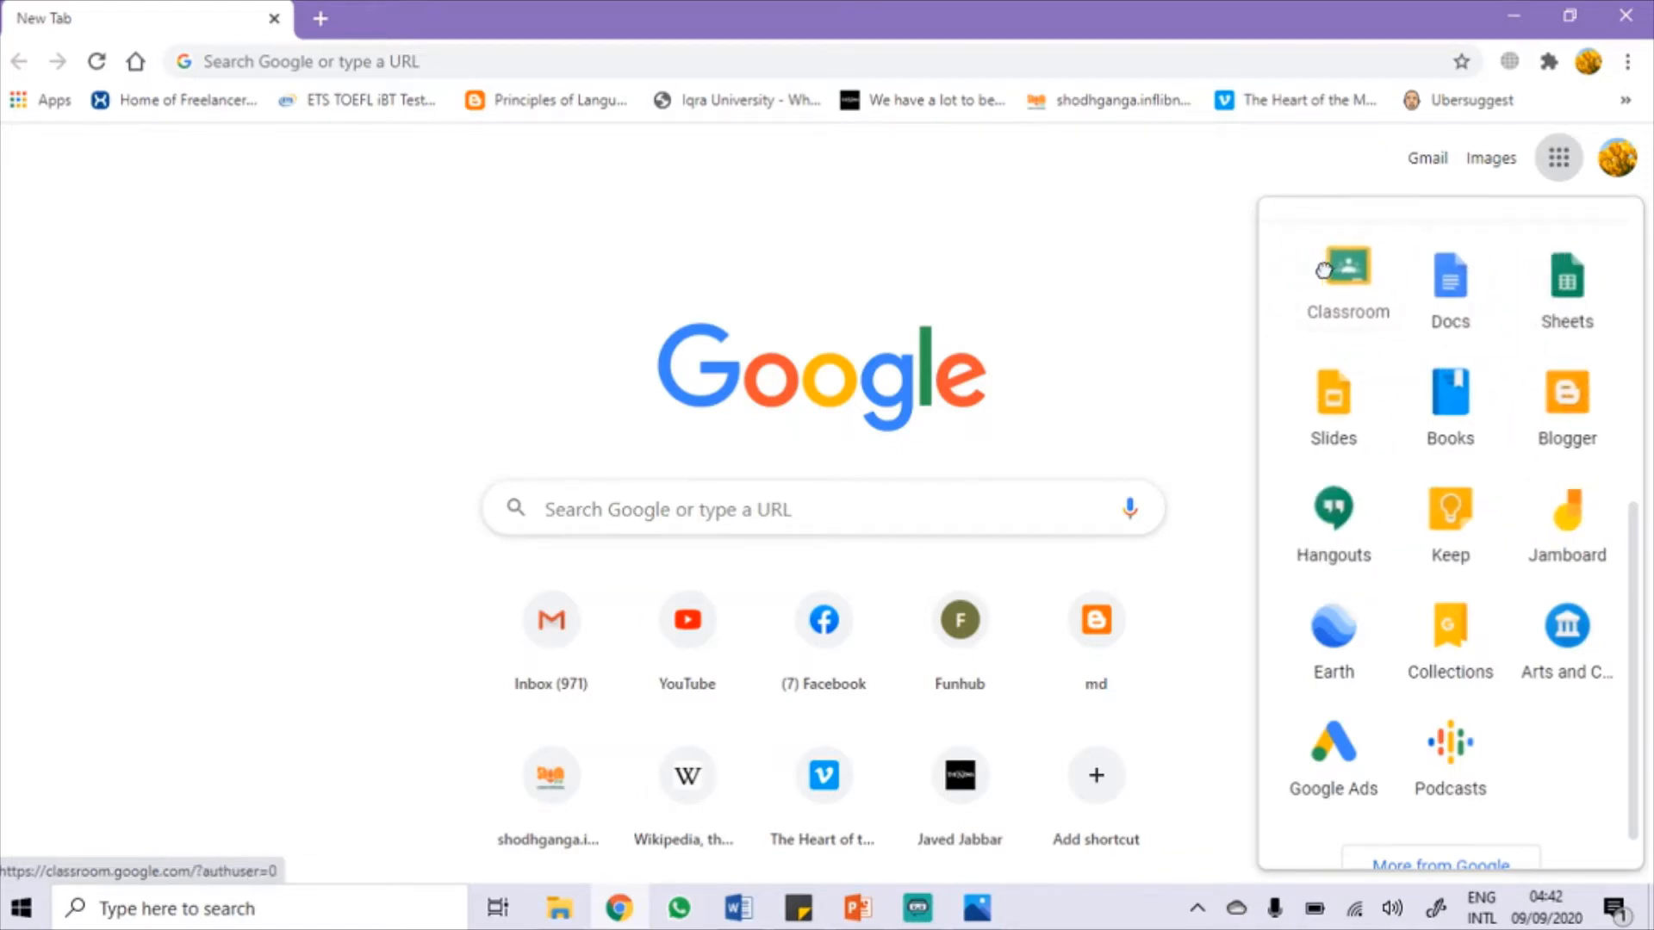
Step: Launch Google Classroom from the Google apps list, then switch over to the presentation window
left_click(1353, 295)
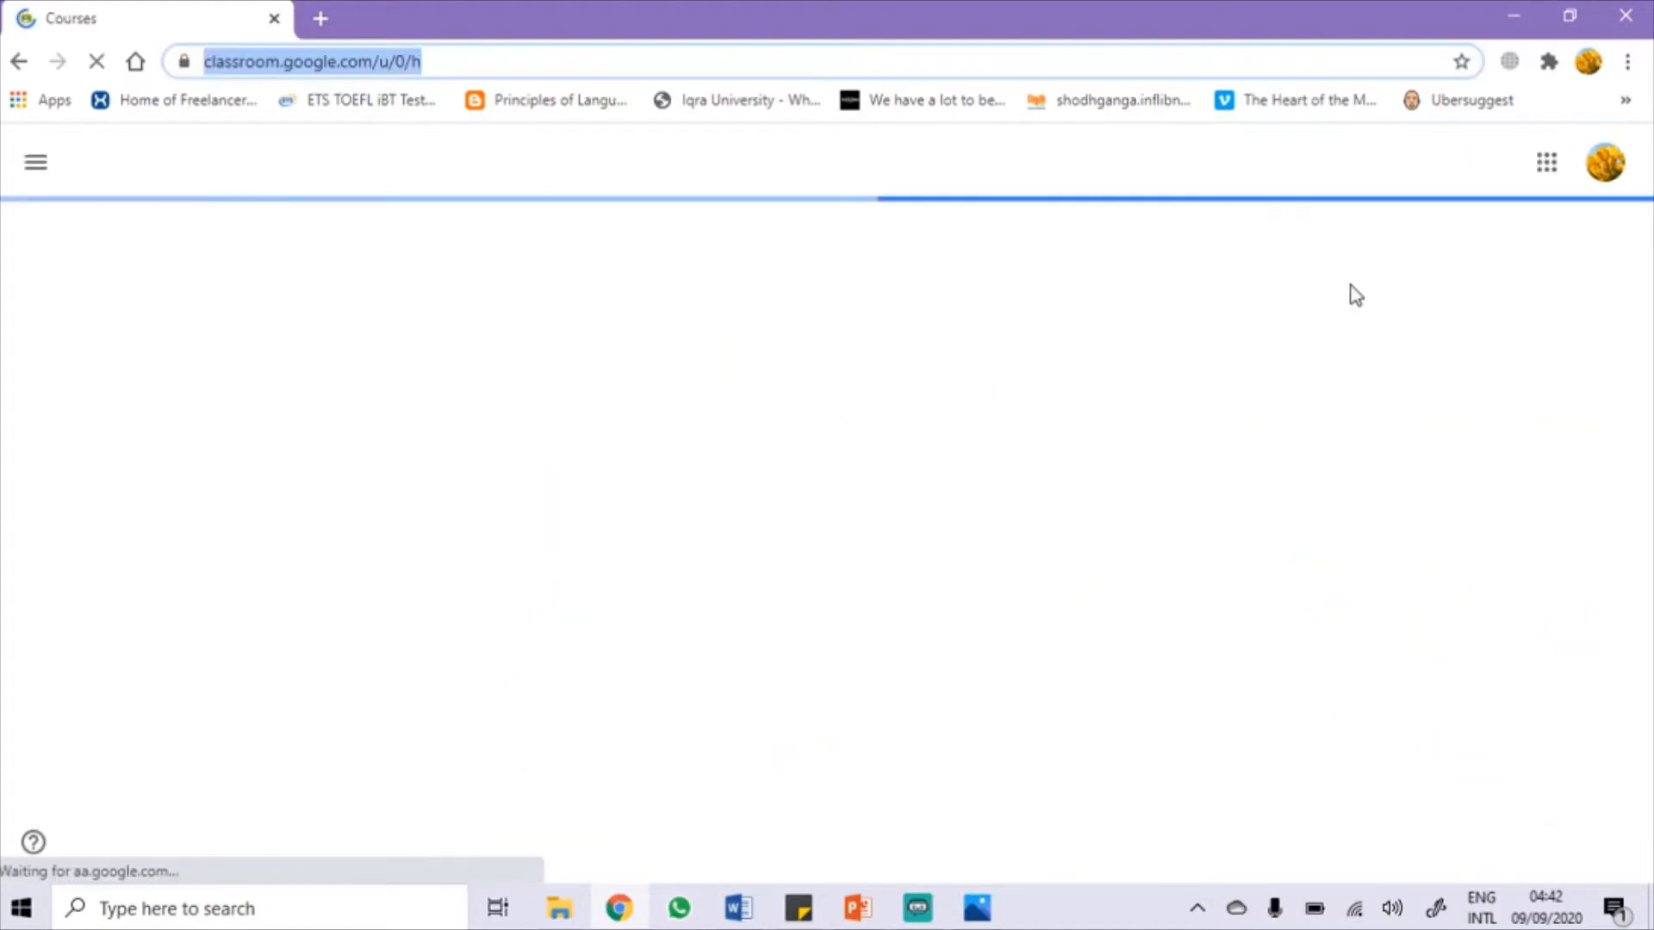
left_click(853, 908)
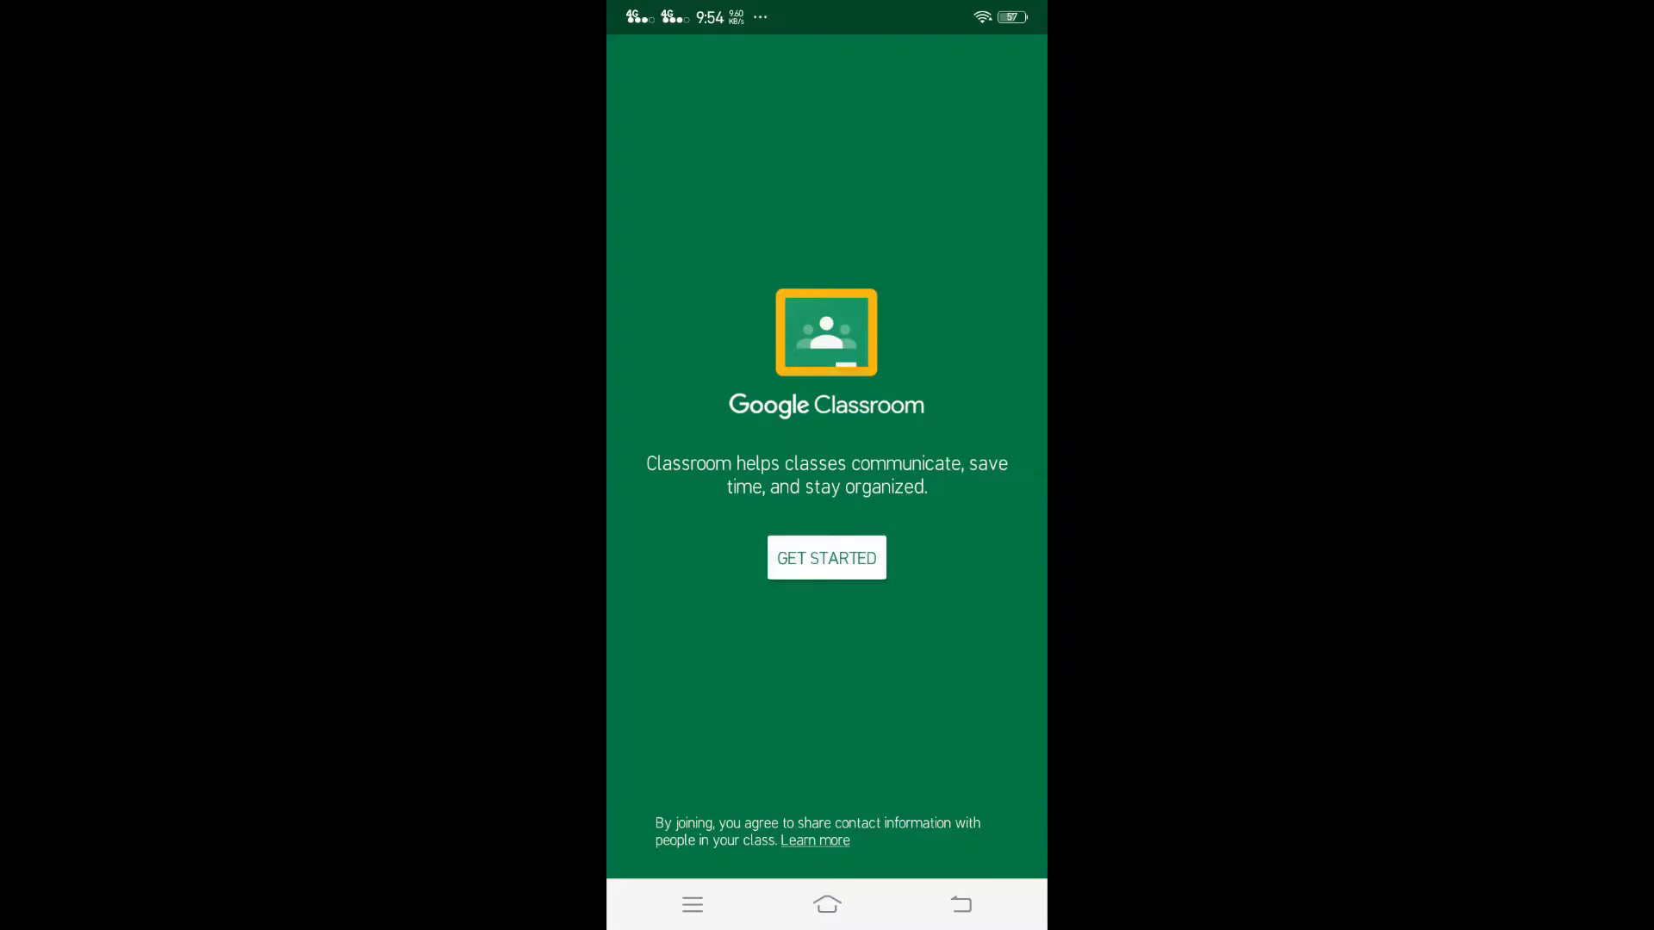
Step: Sign in to the Classroom app with one of the phone's accounts and start a new class
left_click(826, 557)
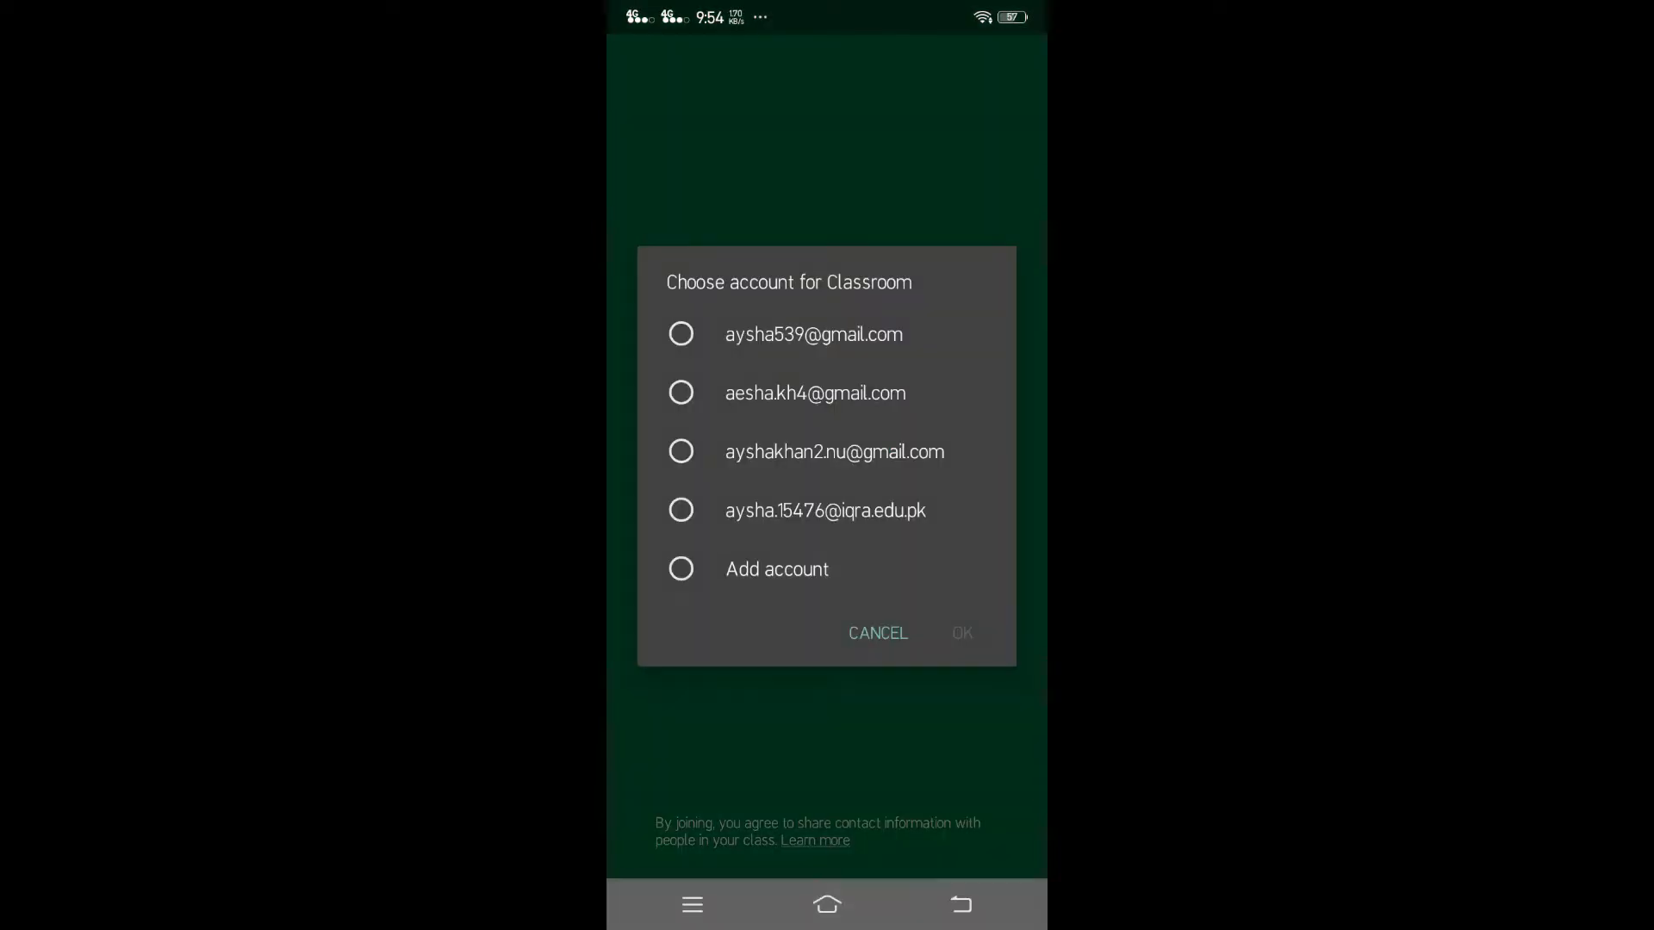
left_click(749, 336)
left_click(962, 633)
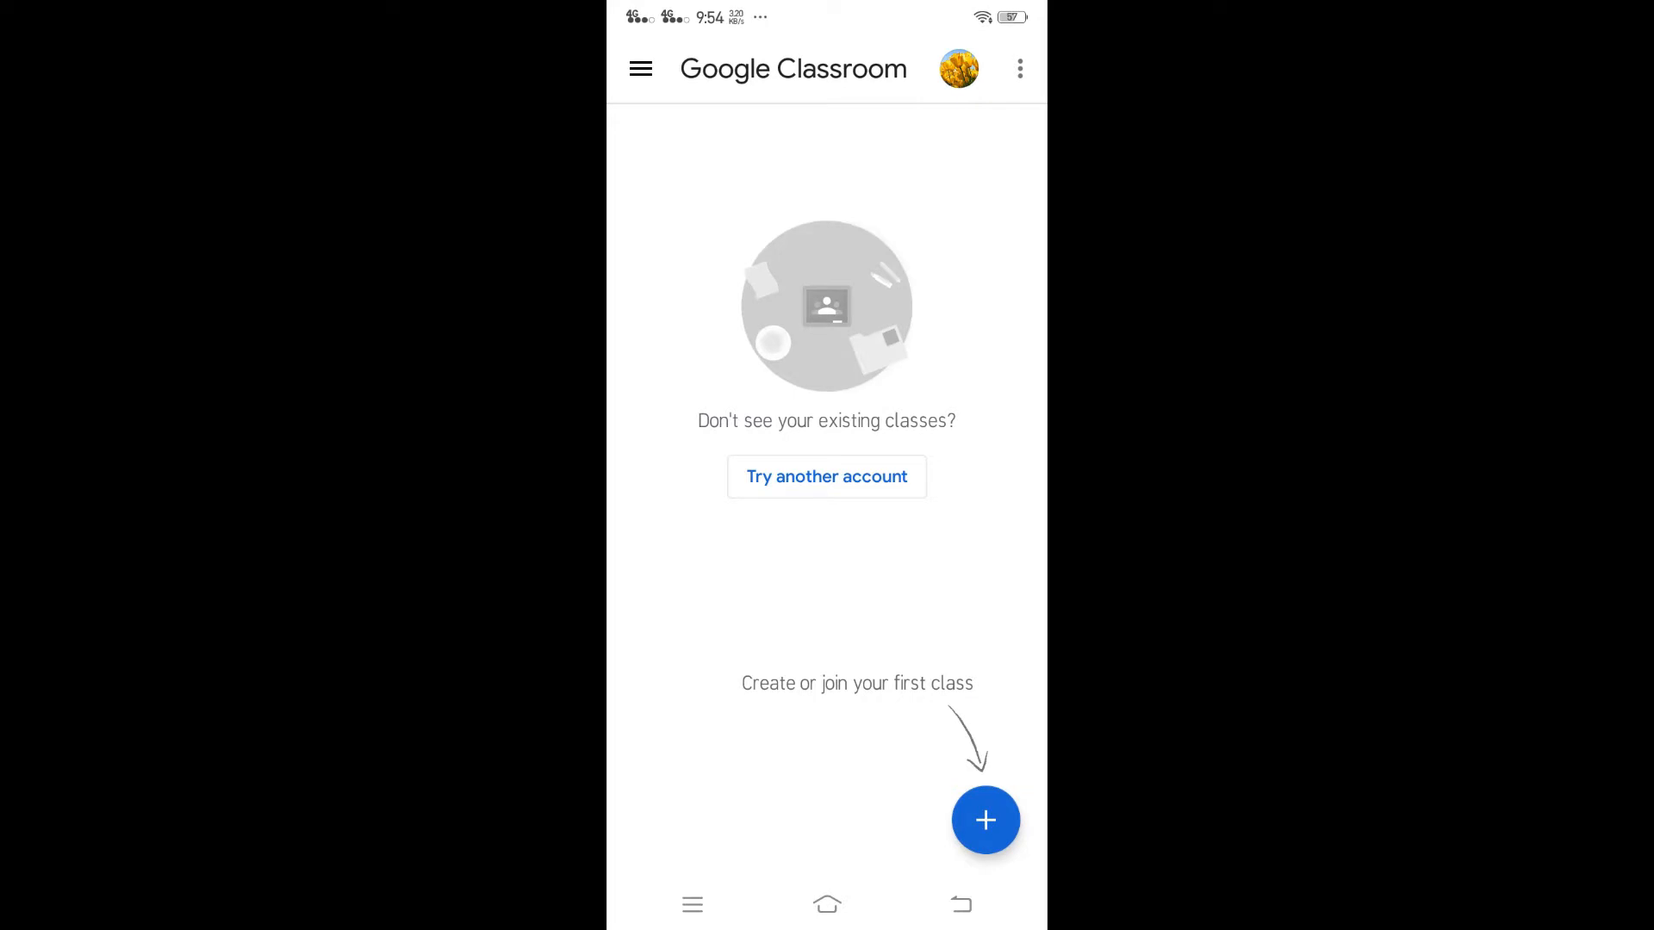
left_click(986, 820)
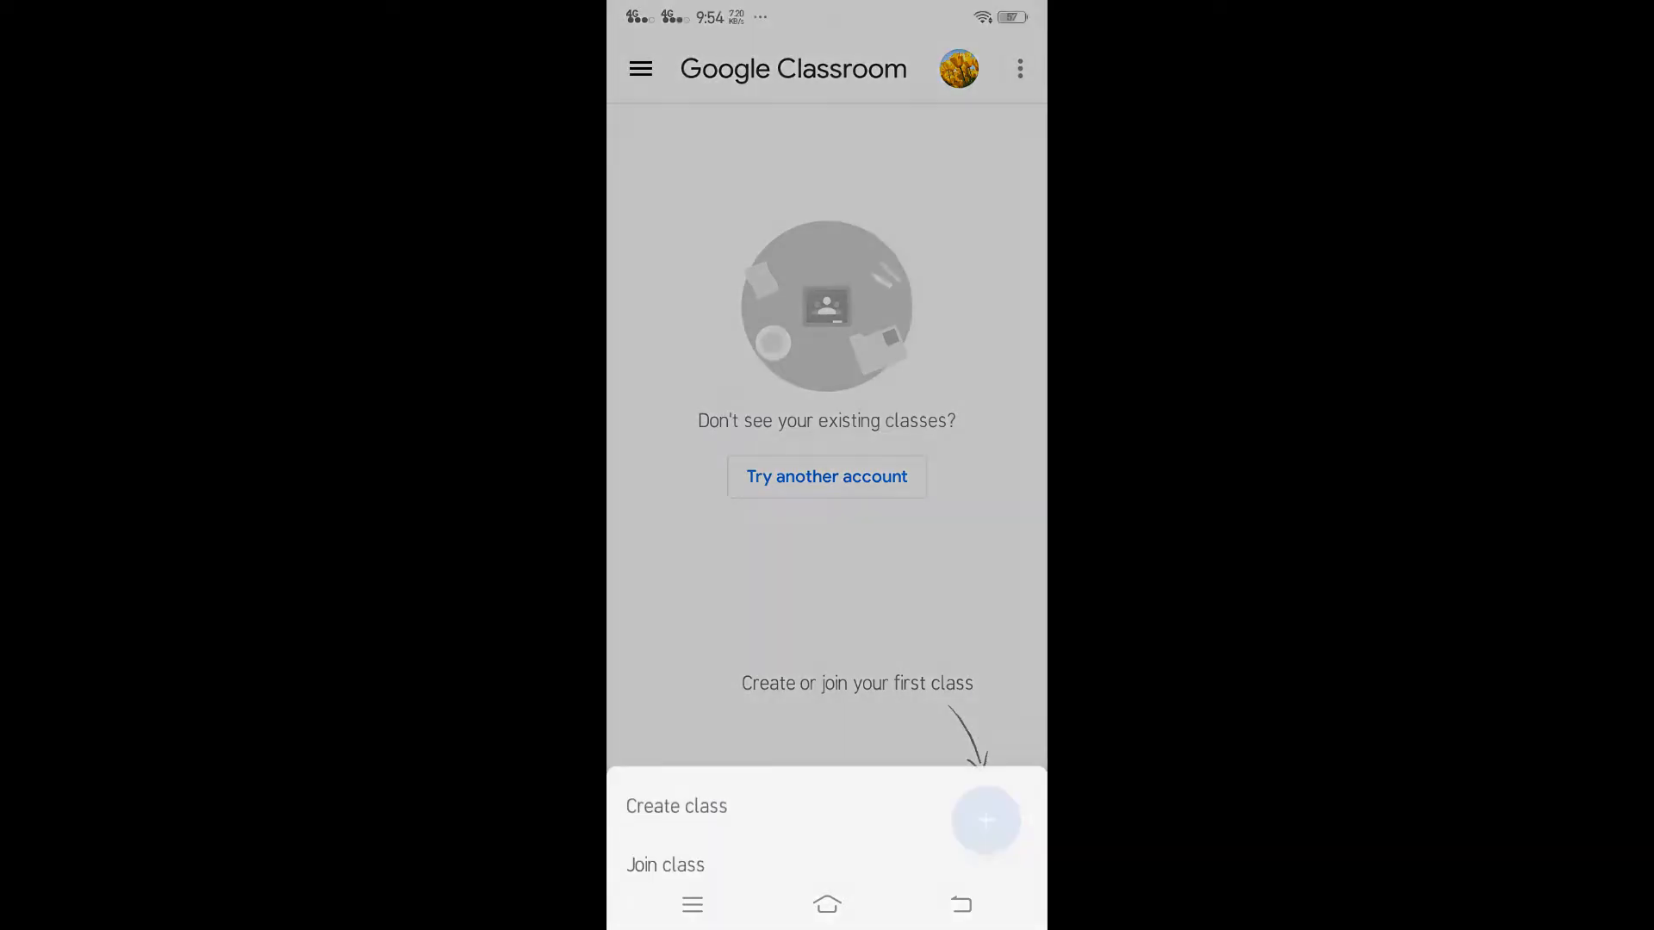
left_click(737, 781)
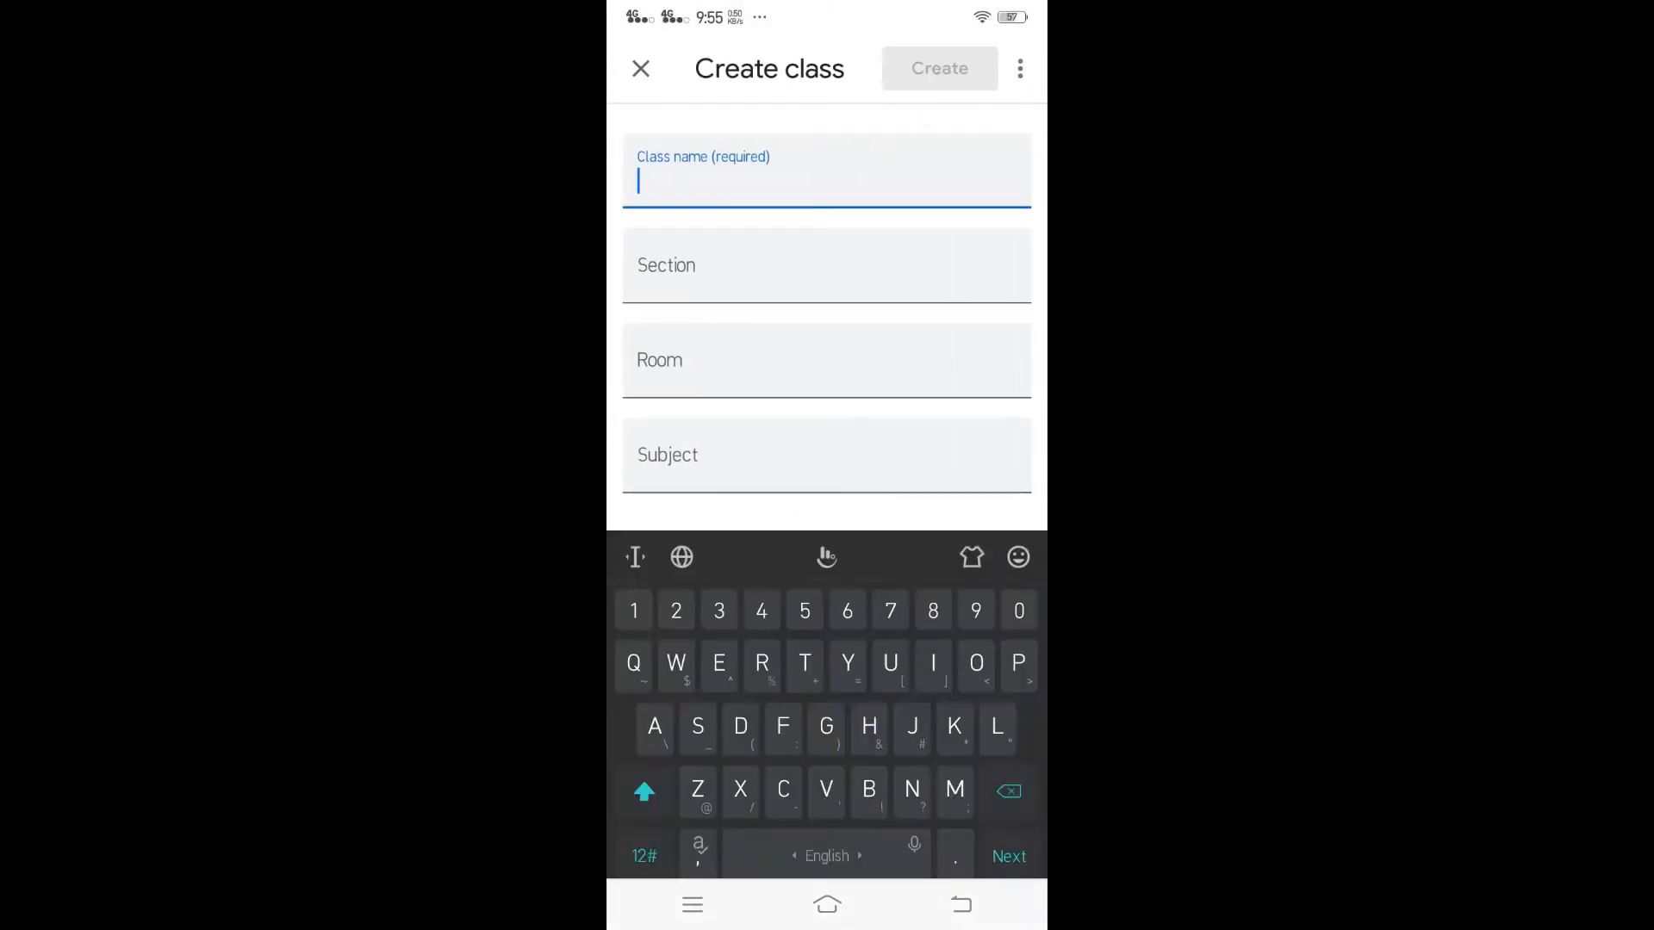
Step: Create the class 'Aesha talks' with section 1, room 1A and subject English
type("Aesha talk")
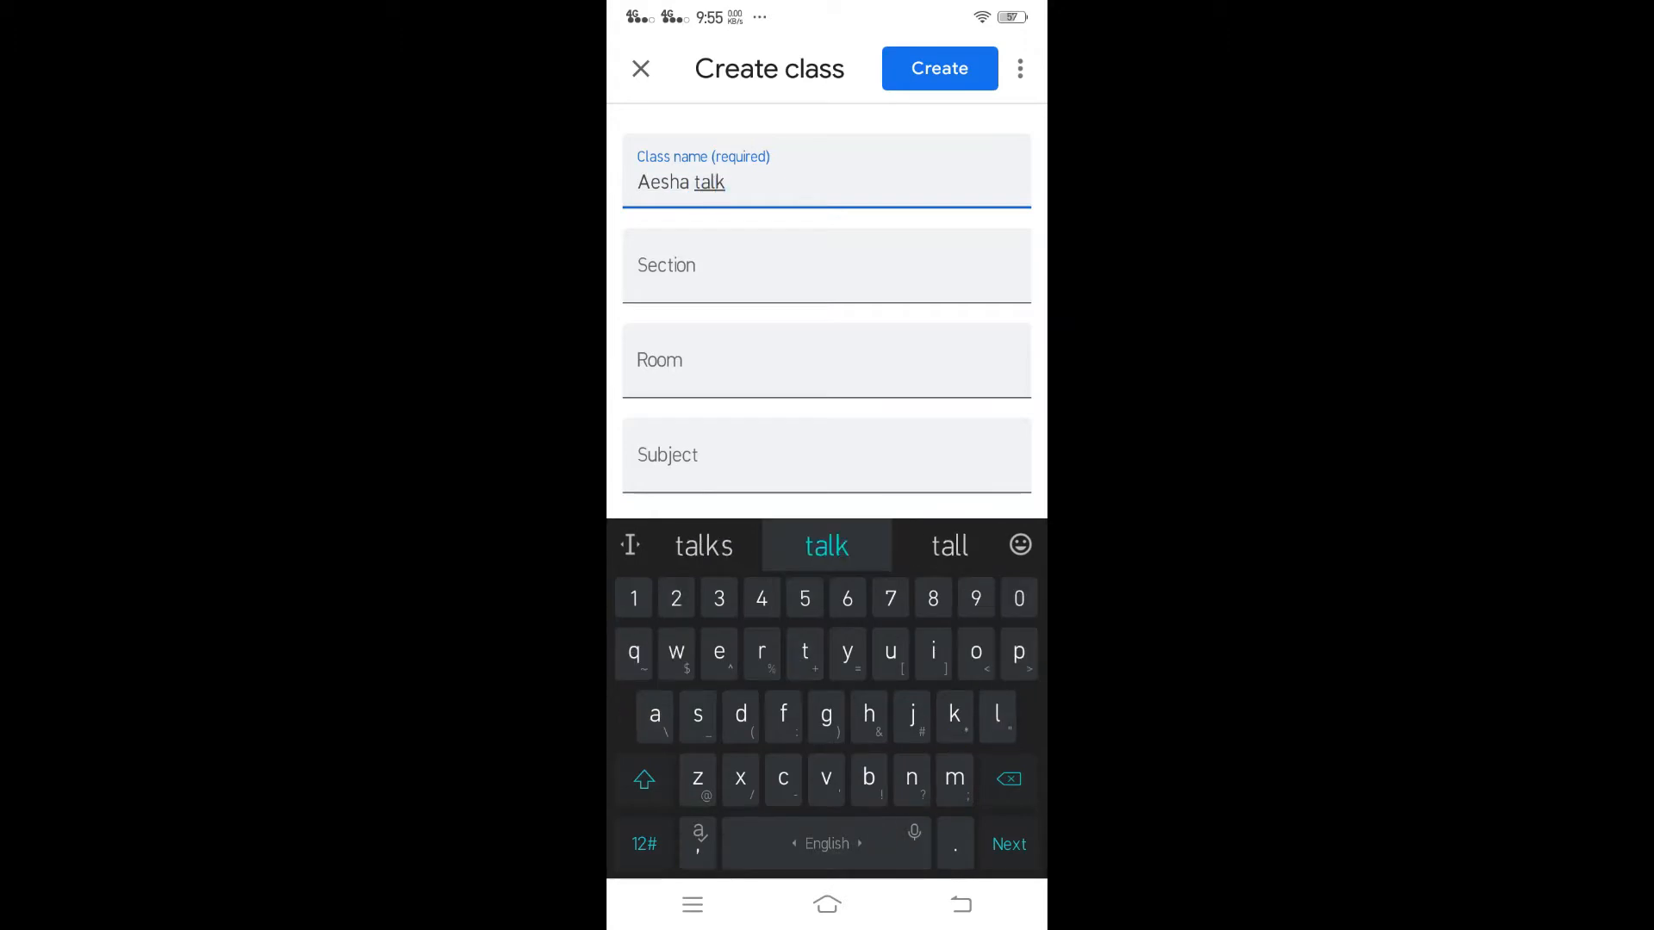
type("s")
left_click(827, 267)
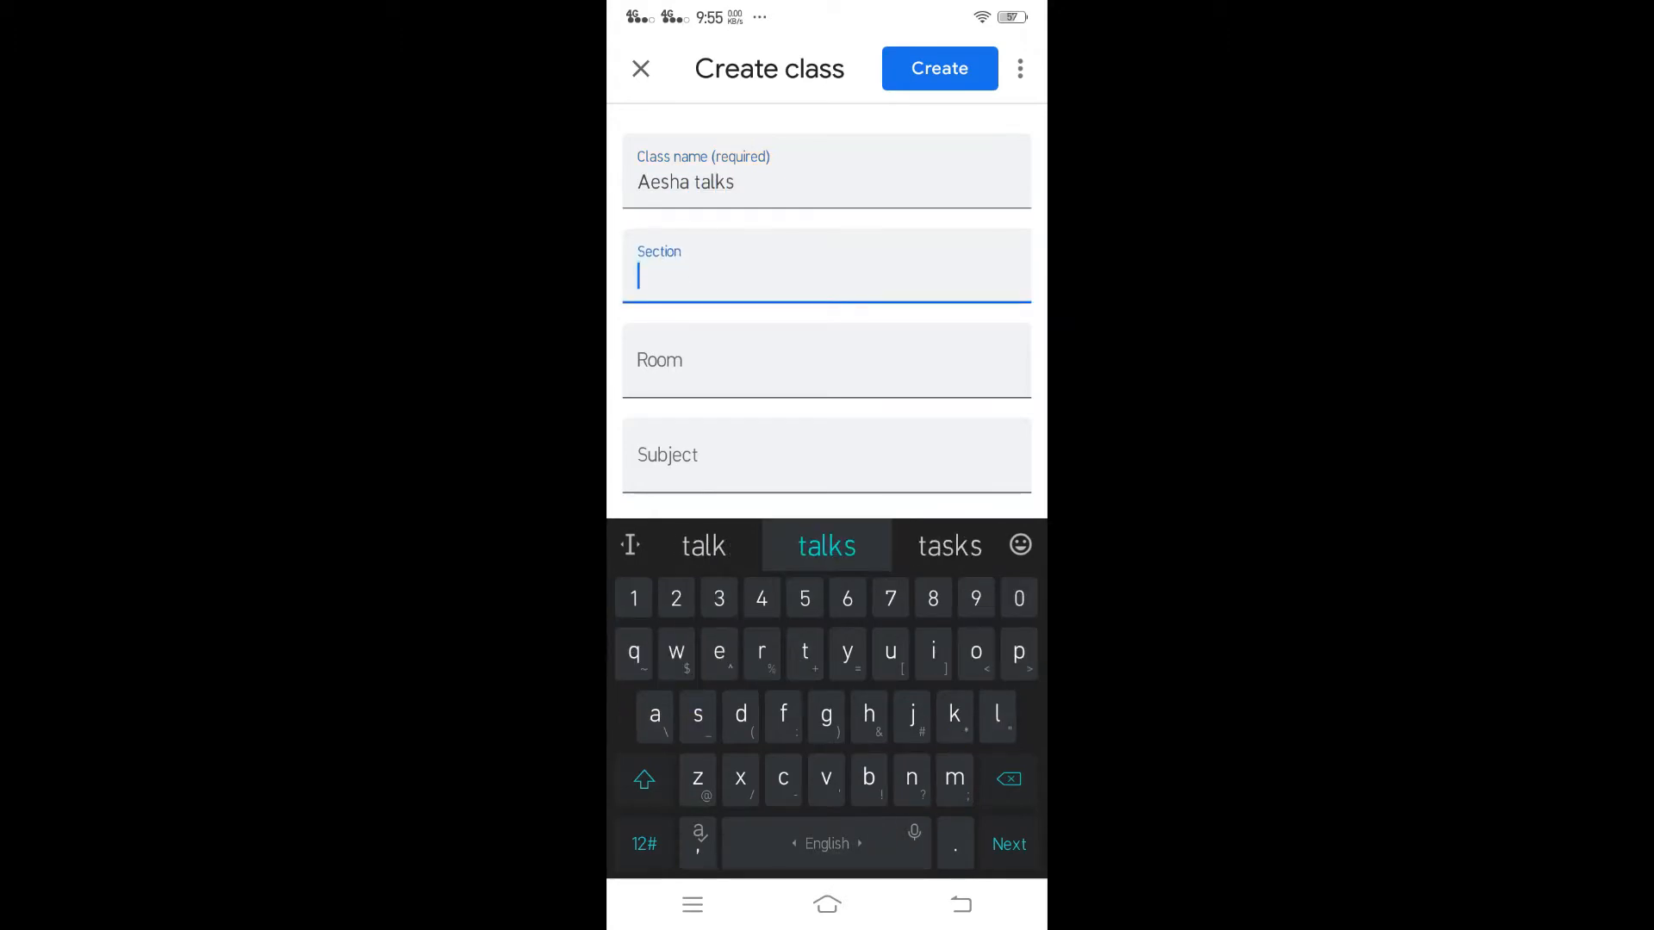
type("1")
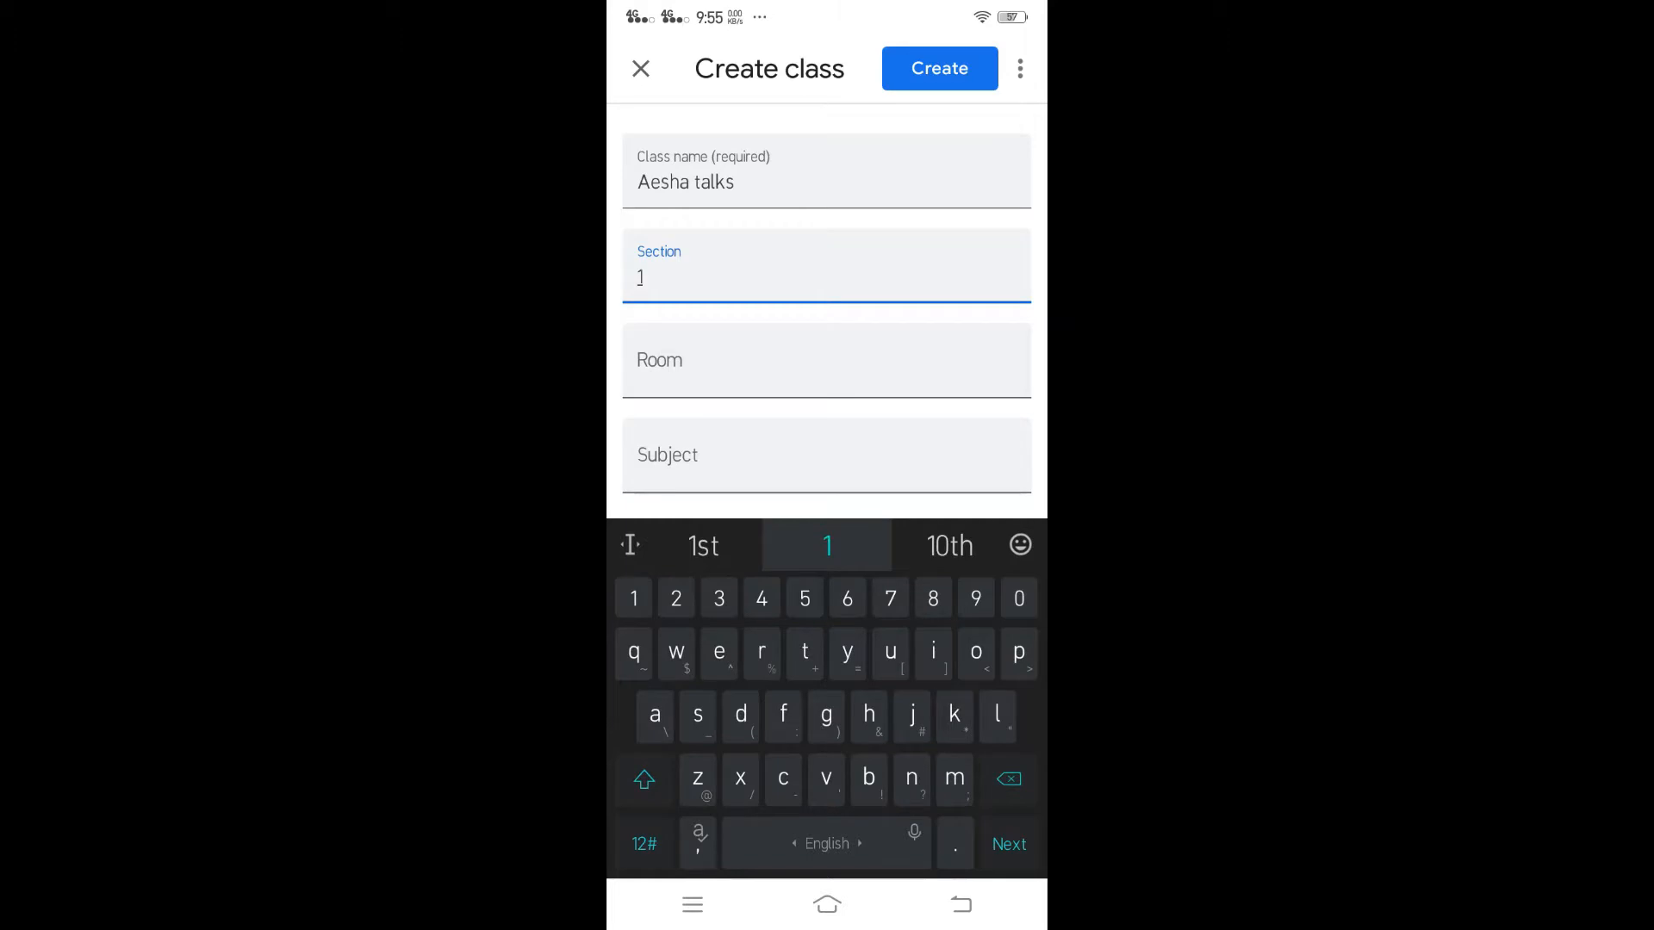
left_click(826, 361)
type("1a")
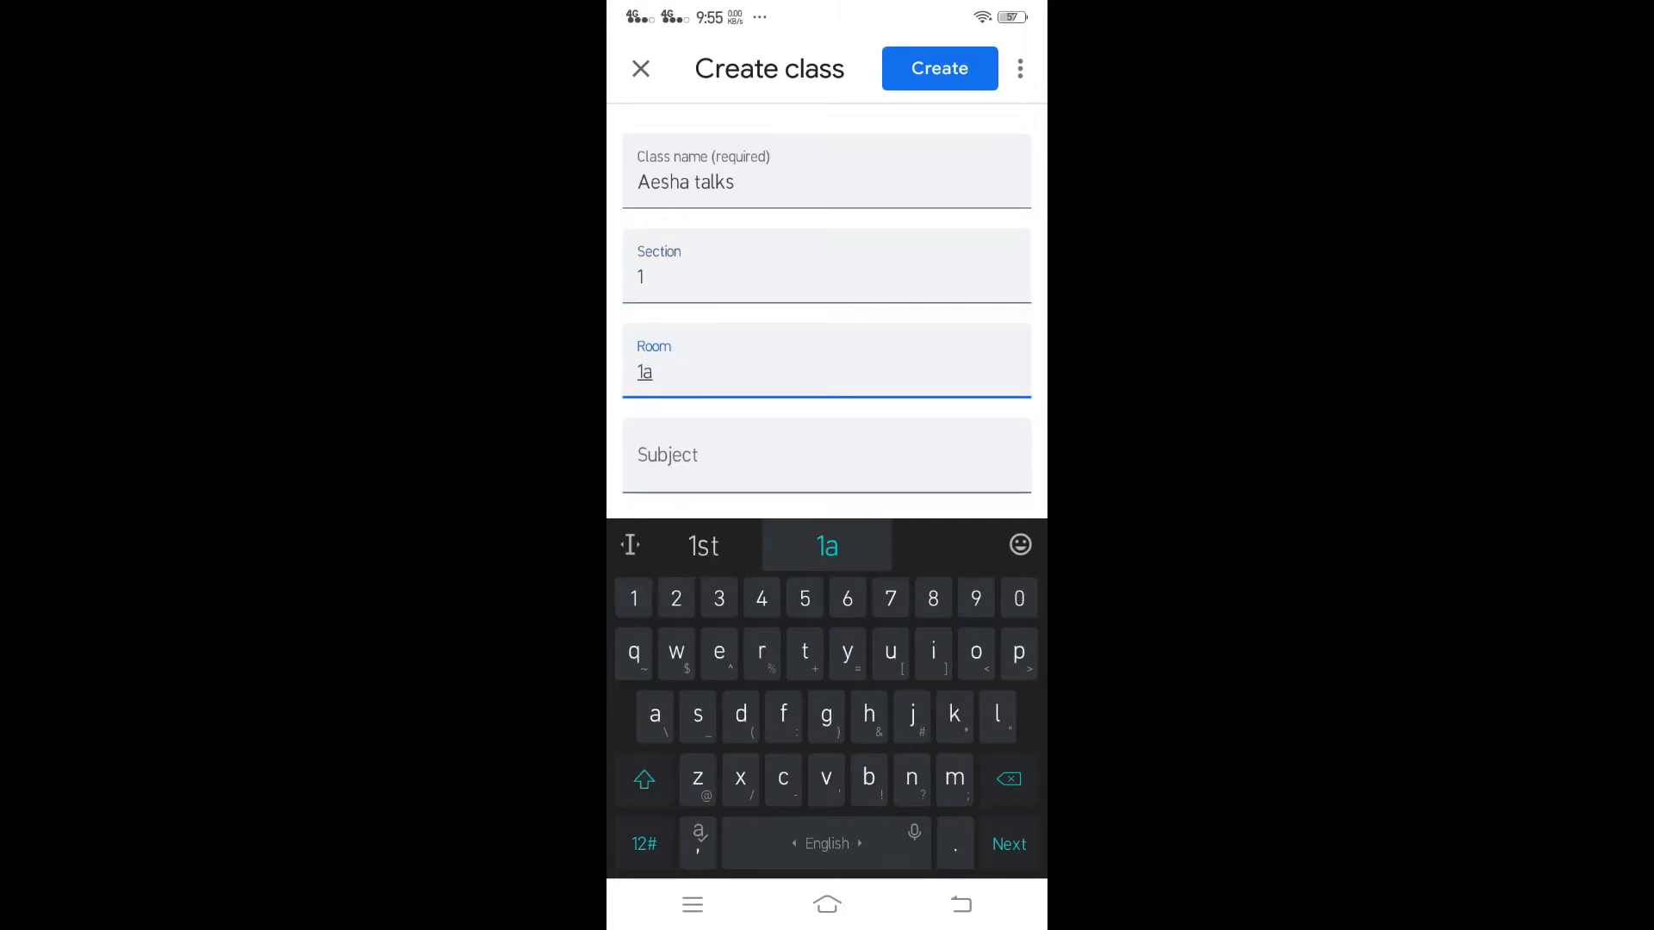
key("BackSpace")
type("A")
left_click(826, 455)
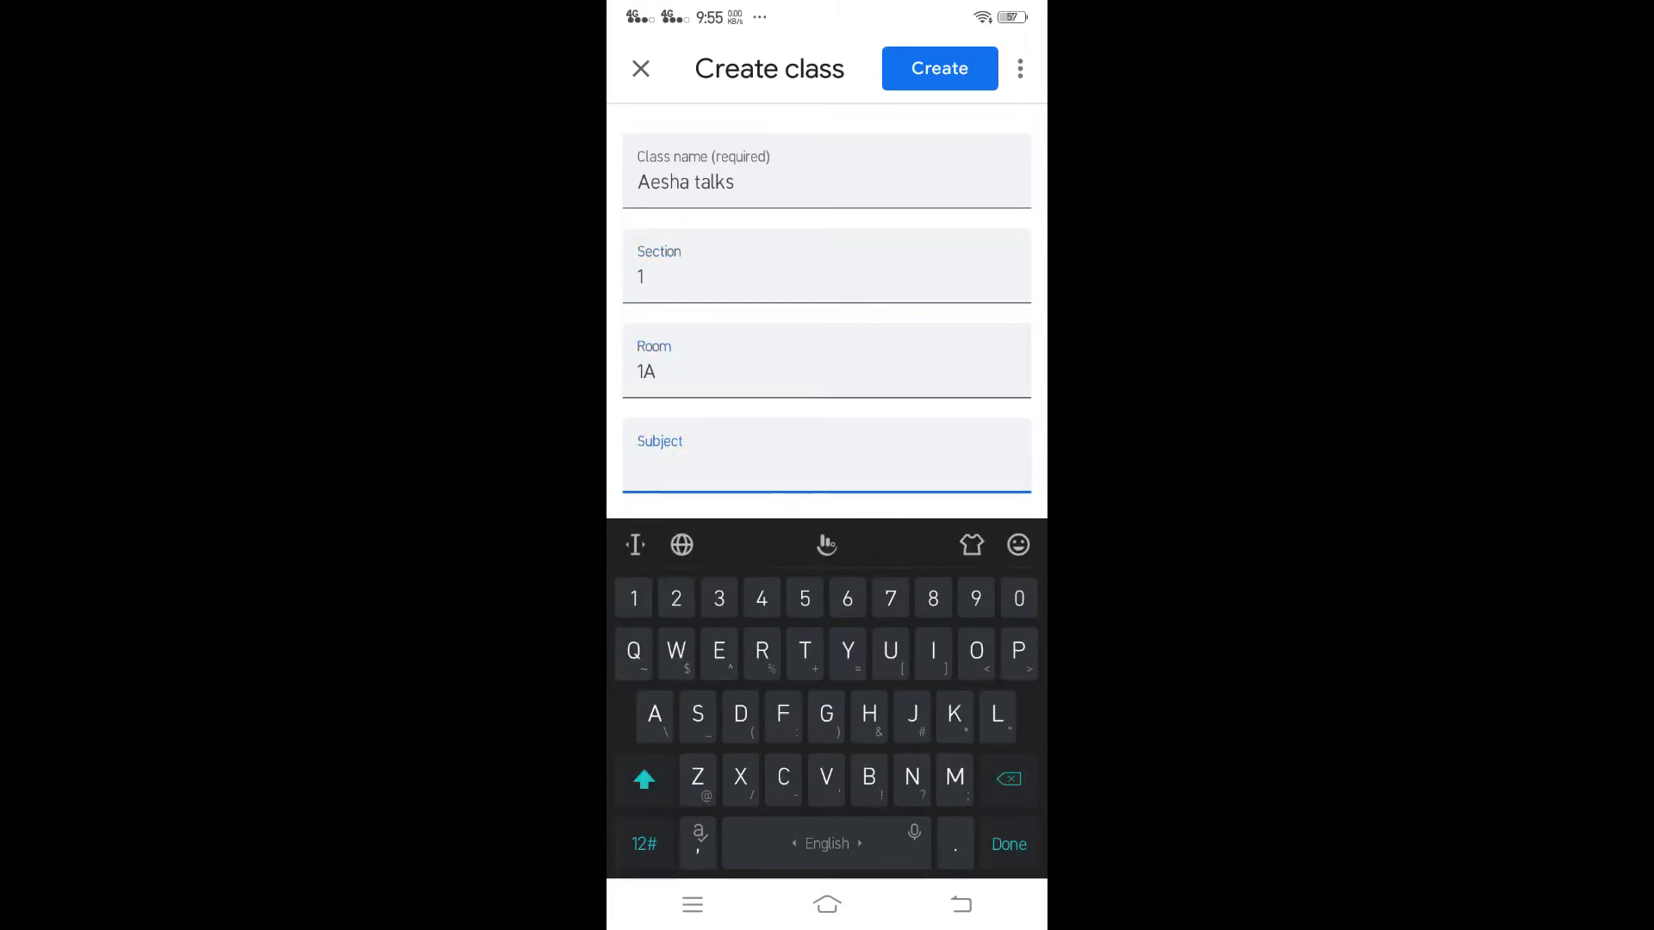
type("English")
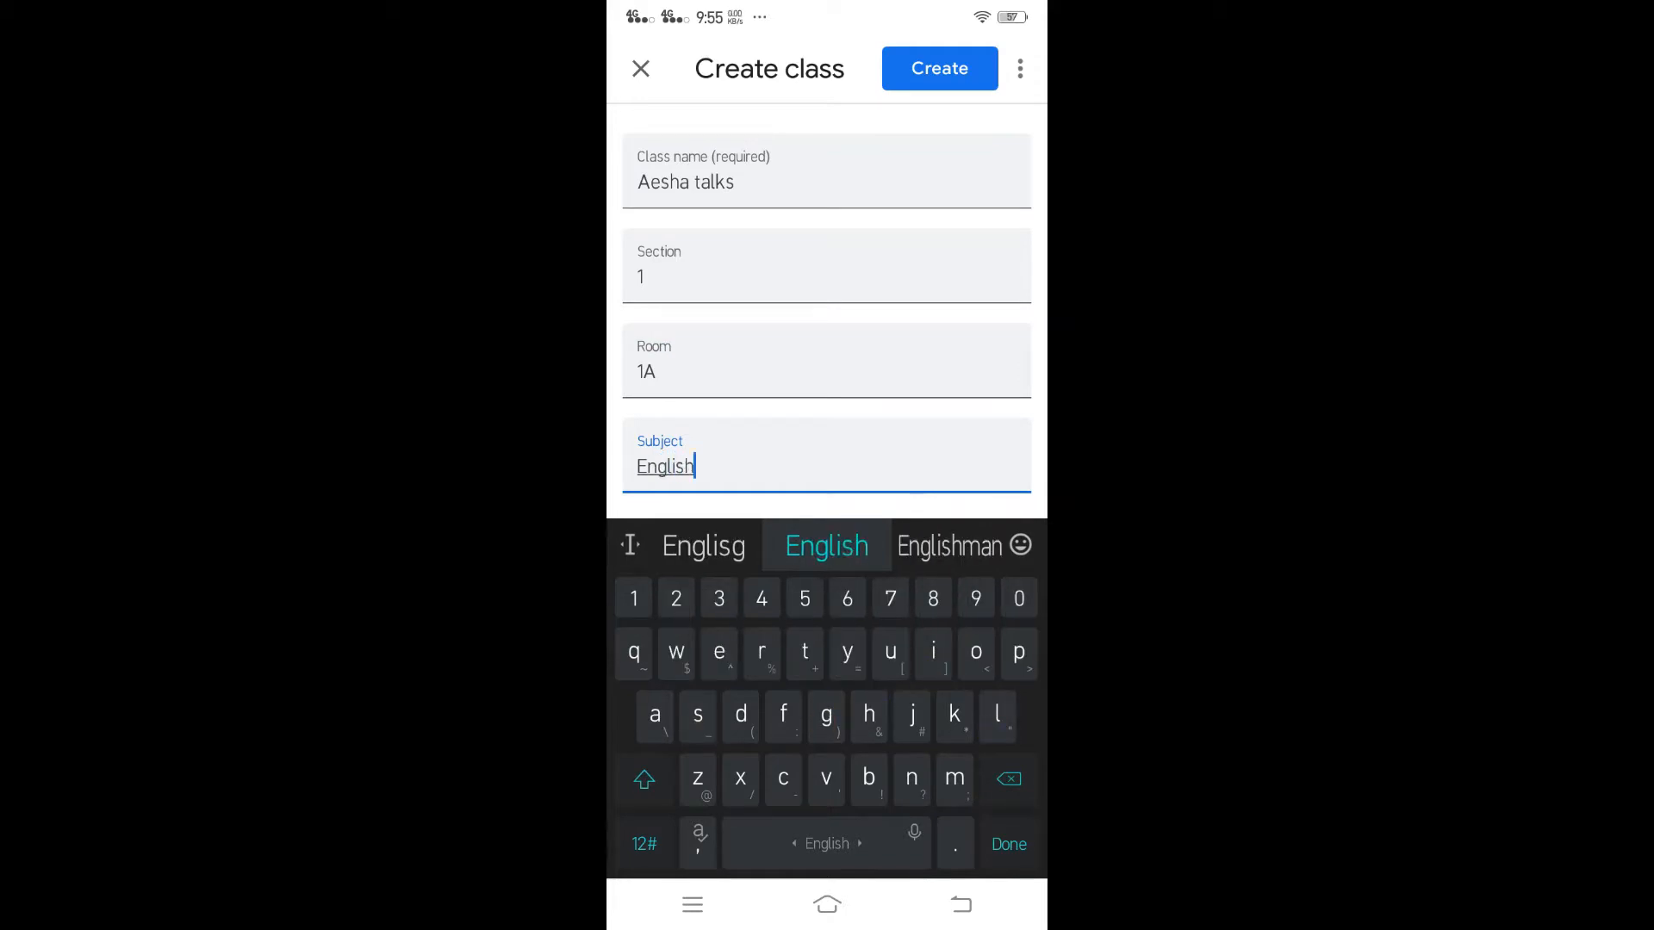
left_click(938, 68)
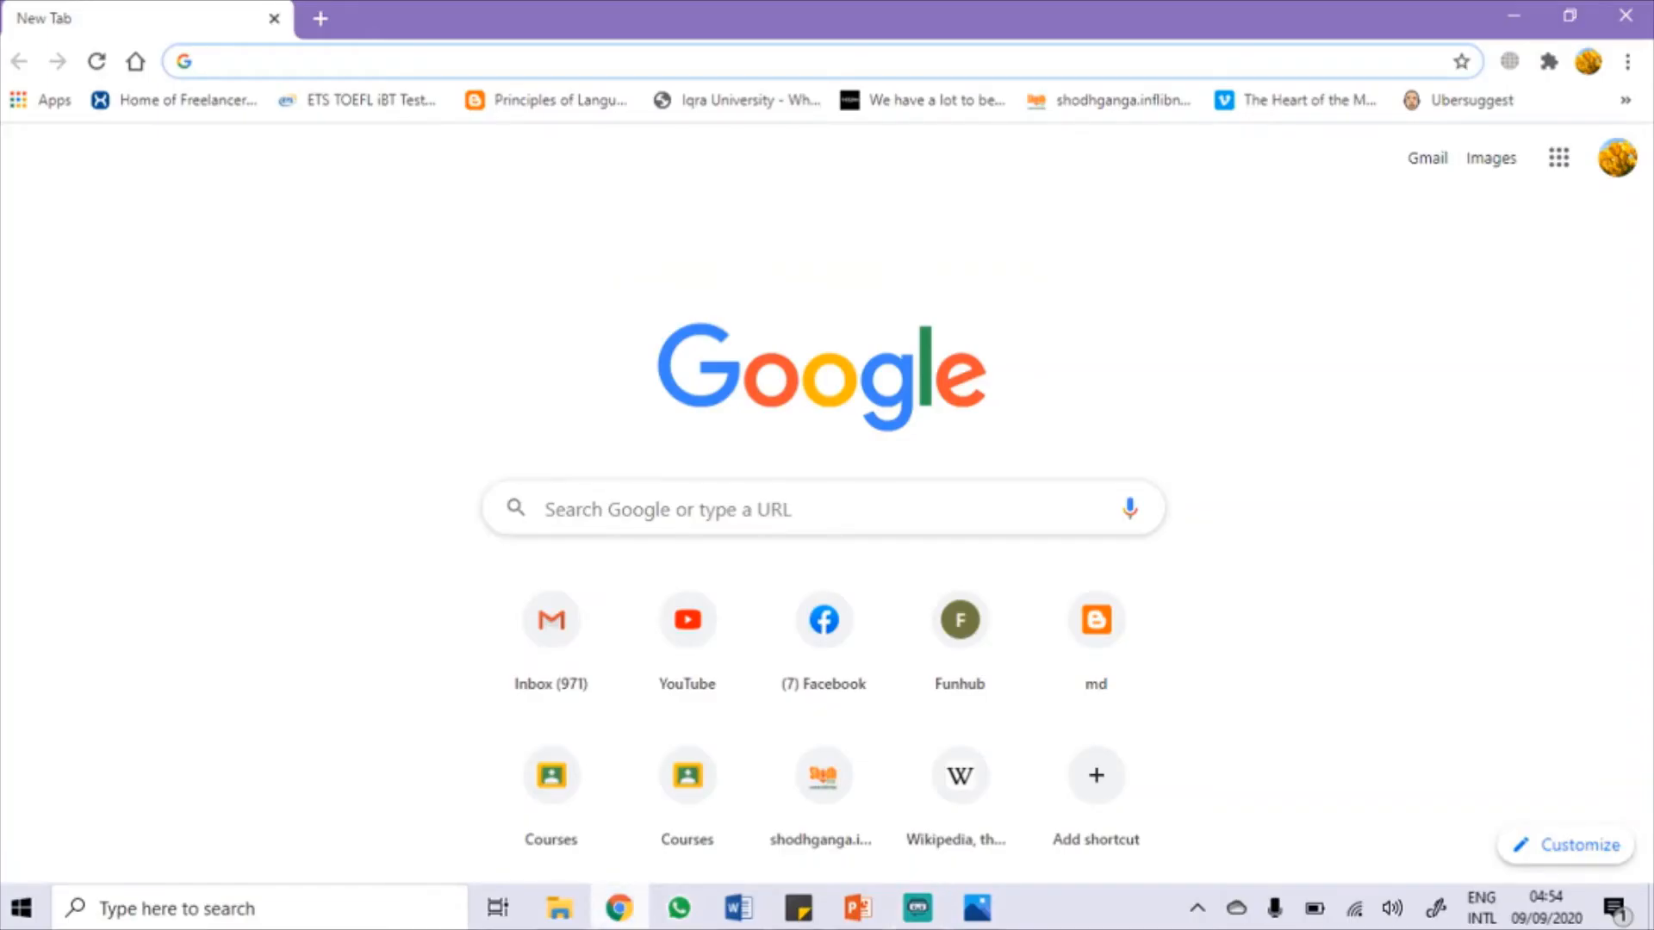
Step: Go to classroom.google.com in Chrome to view the class list
type("classr")
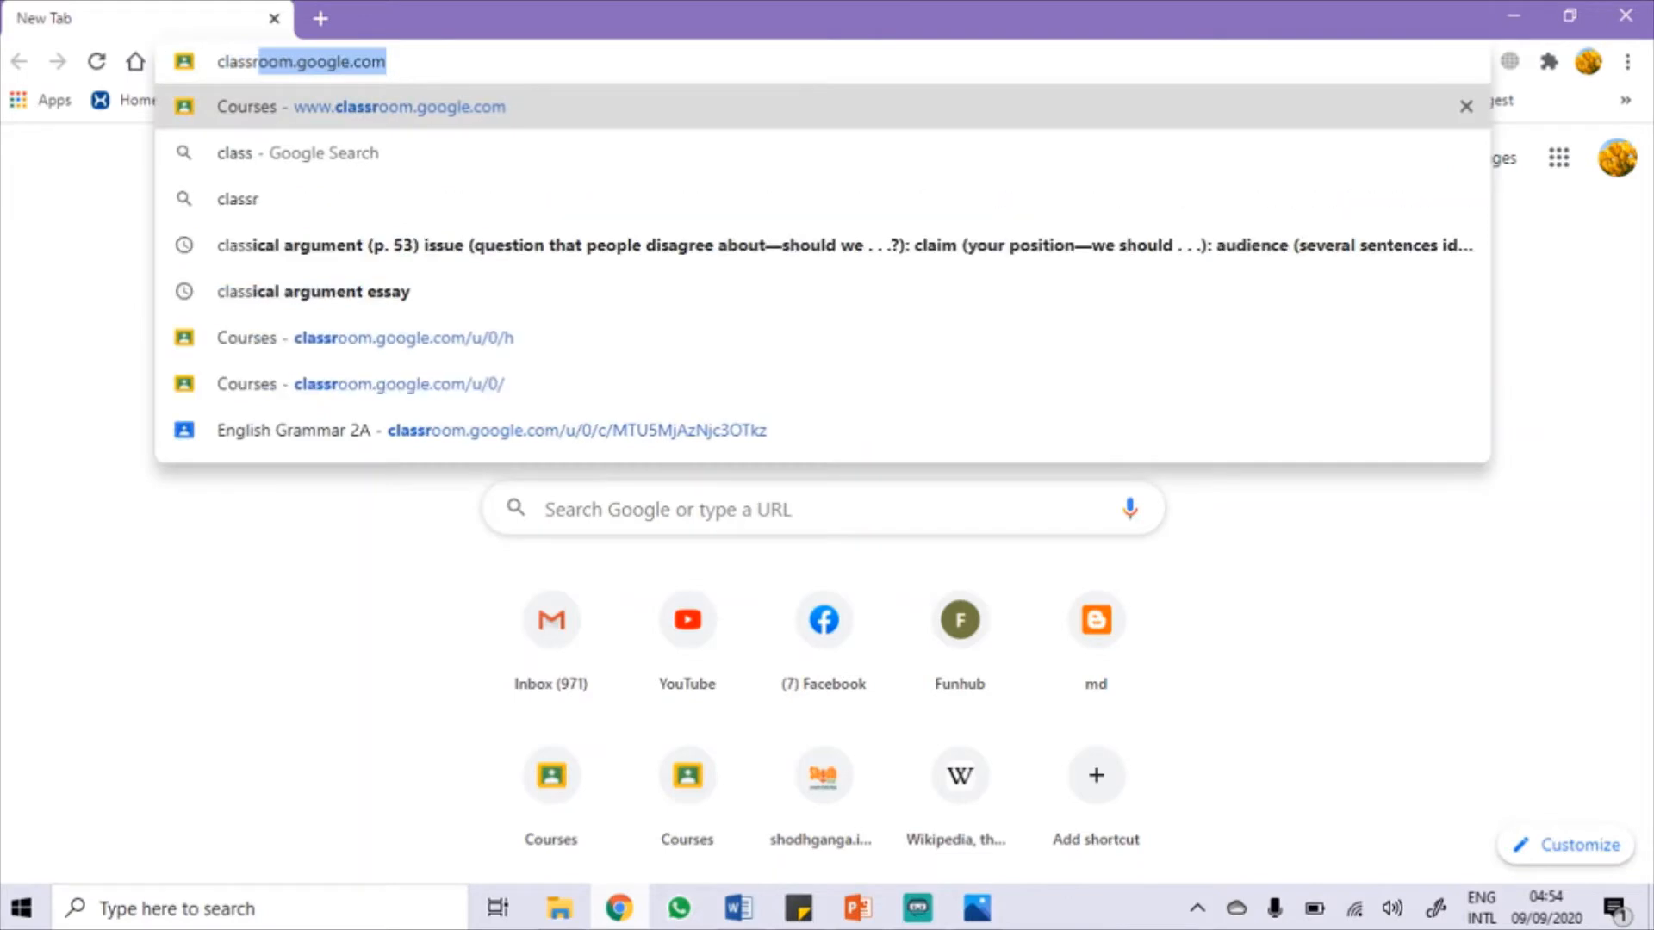
type("oom.goog")
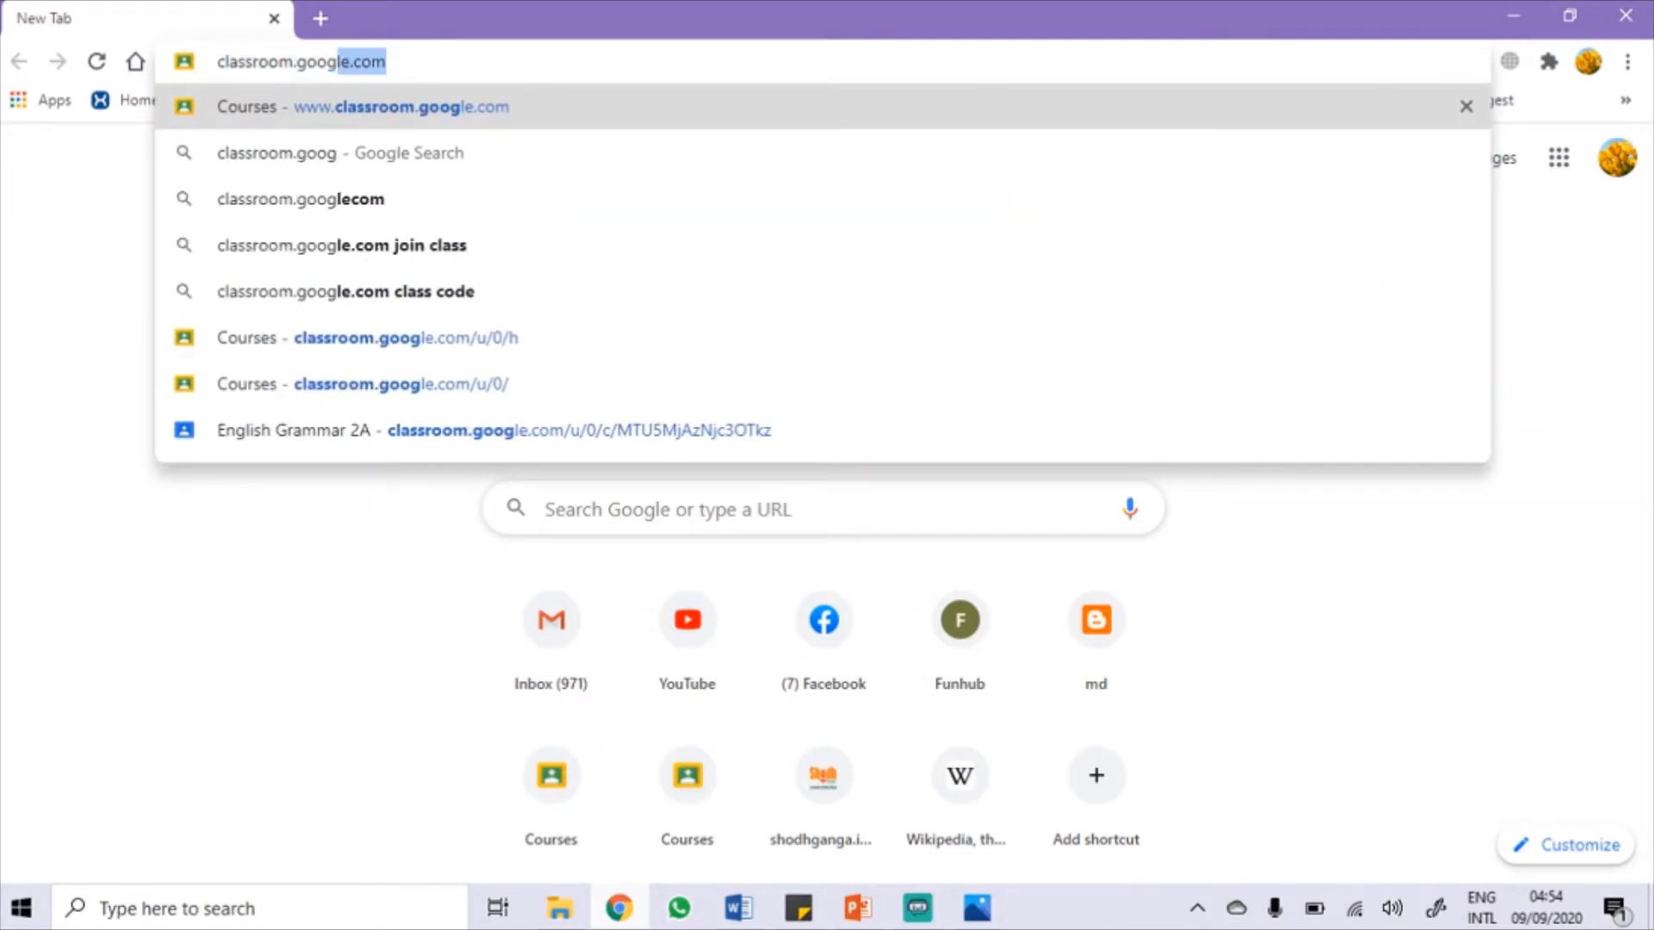
type("le.com")
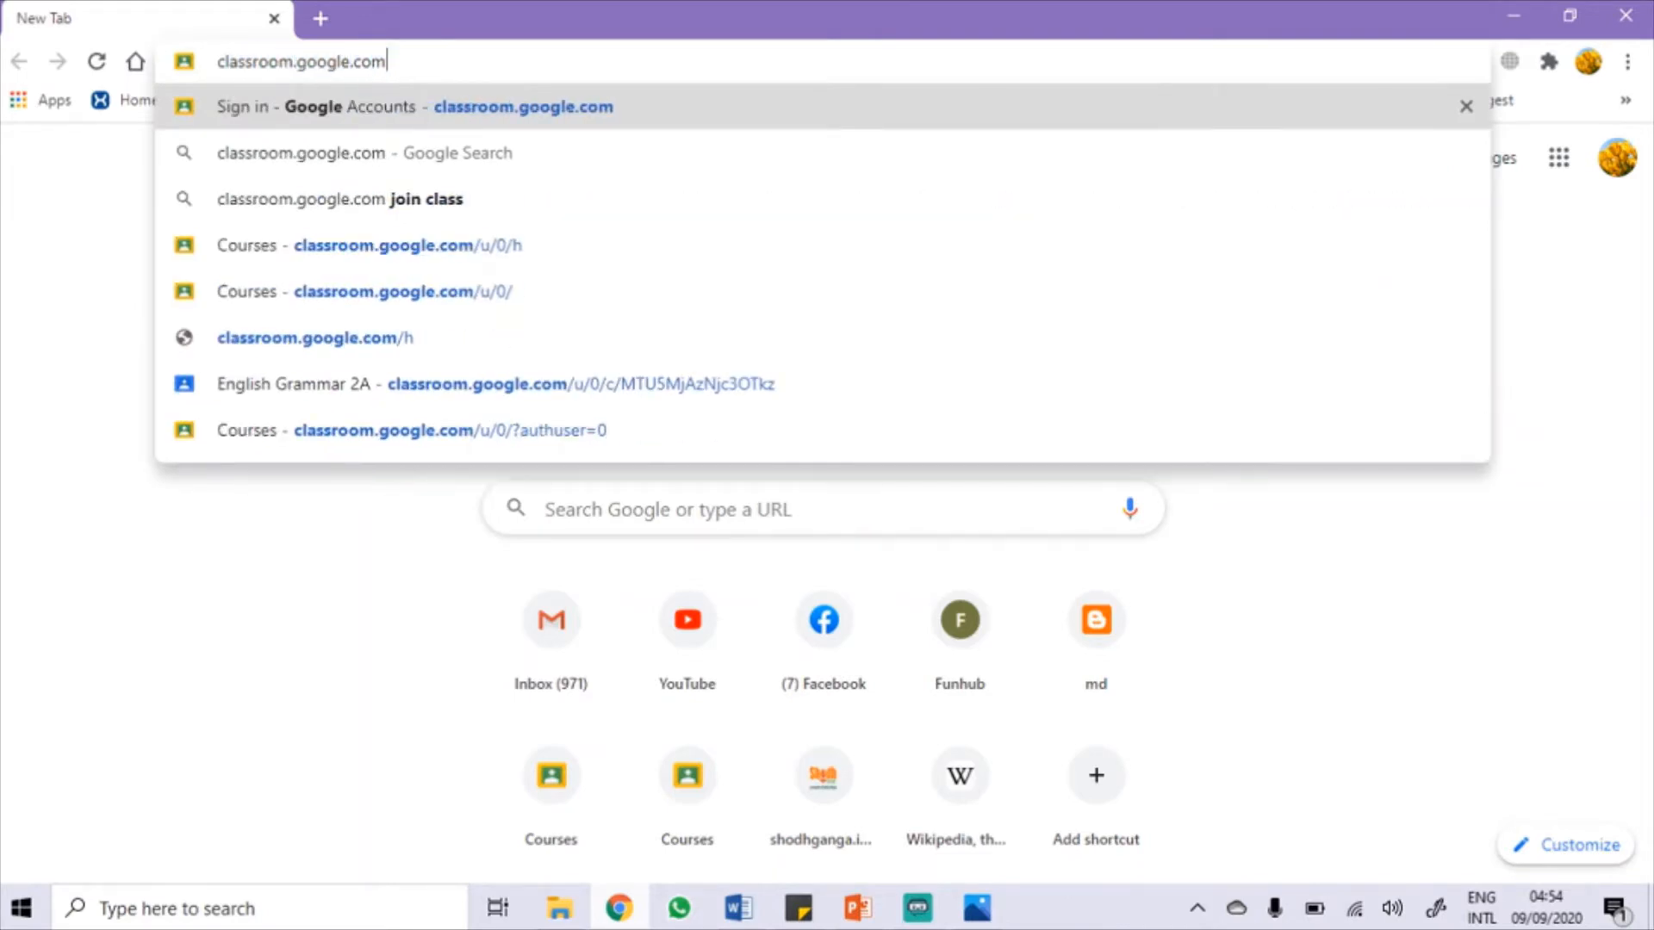
key("Return")
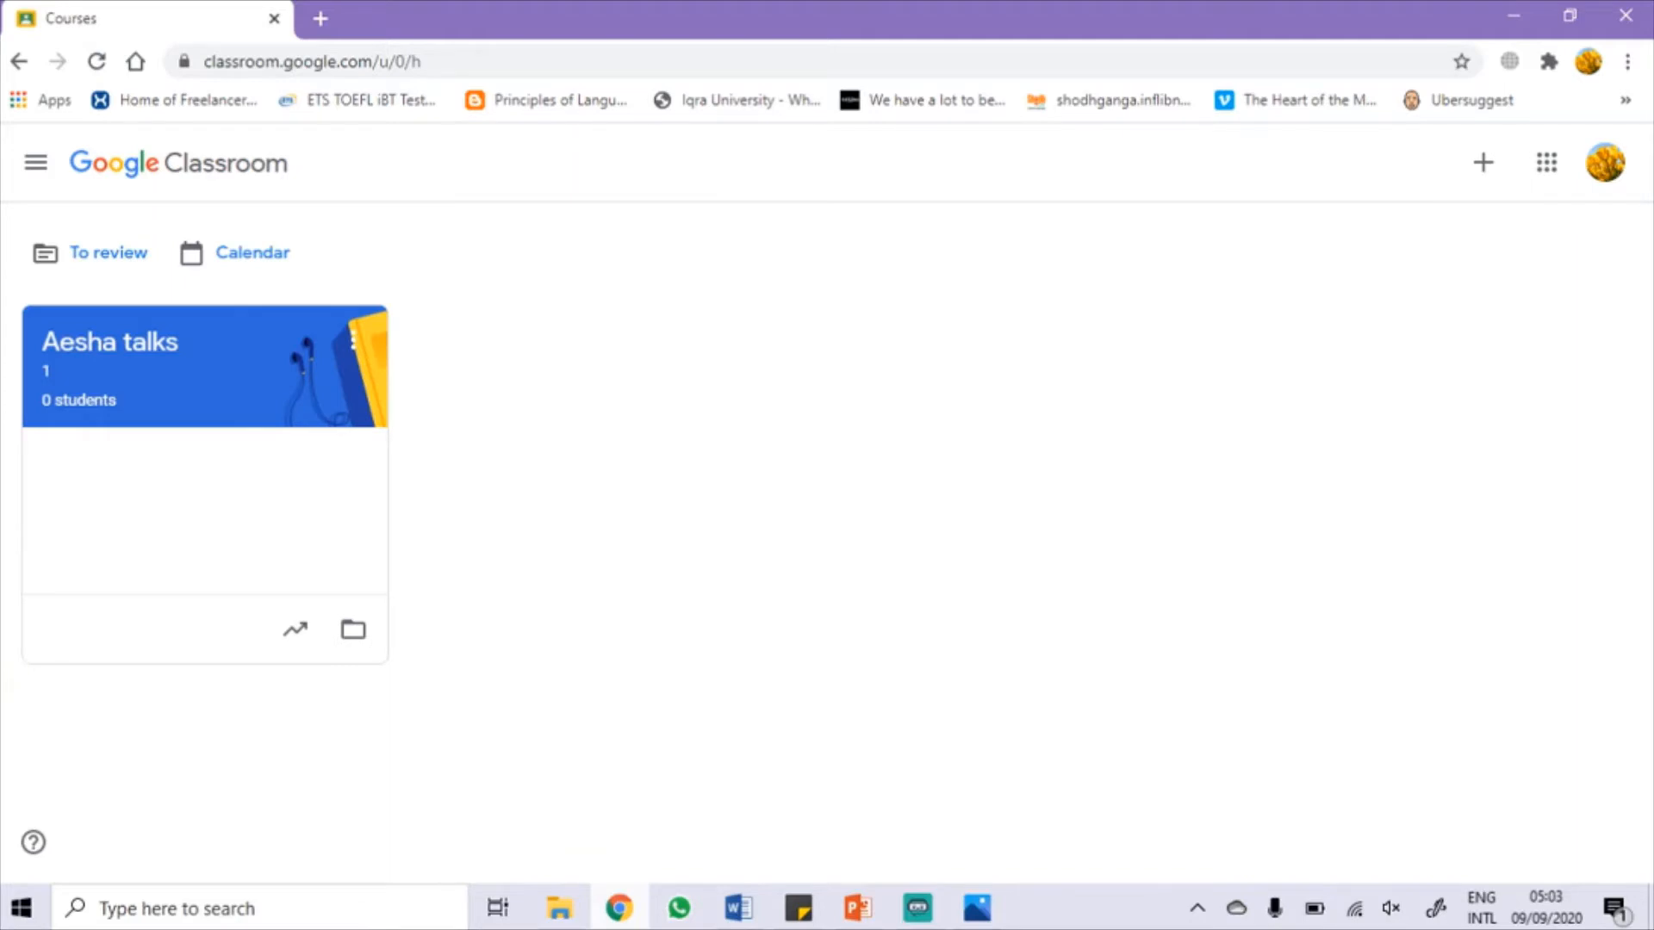
Step: Start a new class from the + menu and acknowledge the G Suite personal-account notice
scroll(1551, 379, "up", 4)
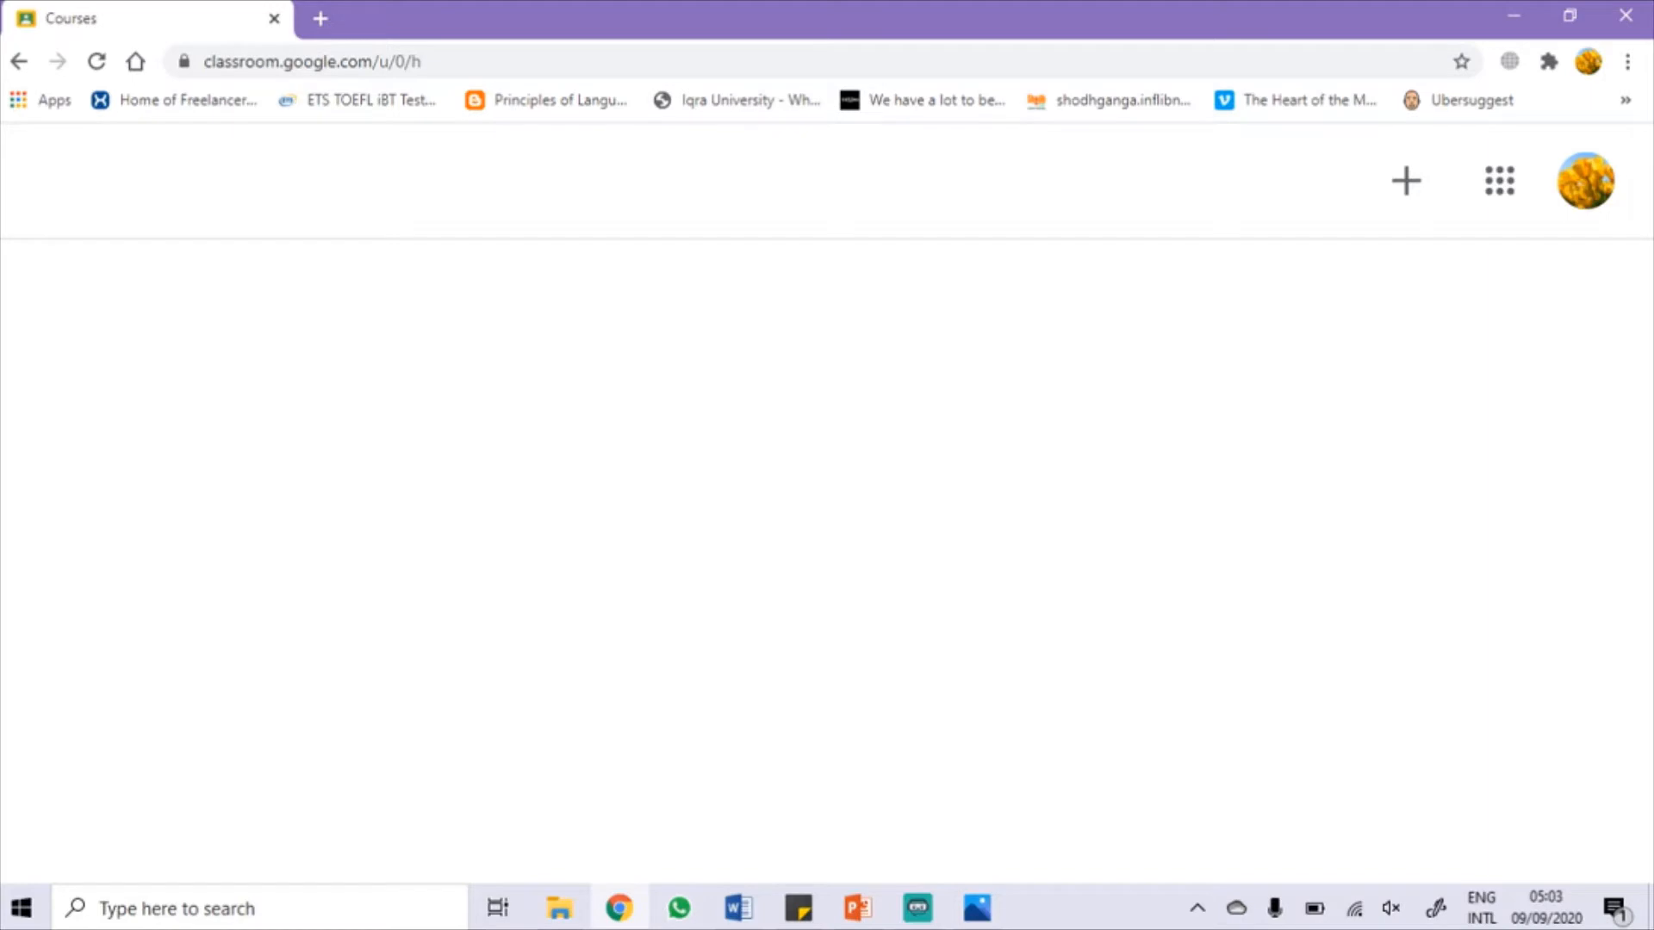
left_click(1406, 181)
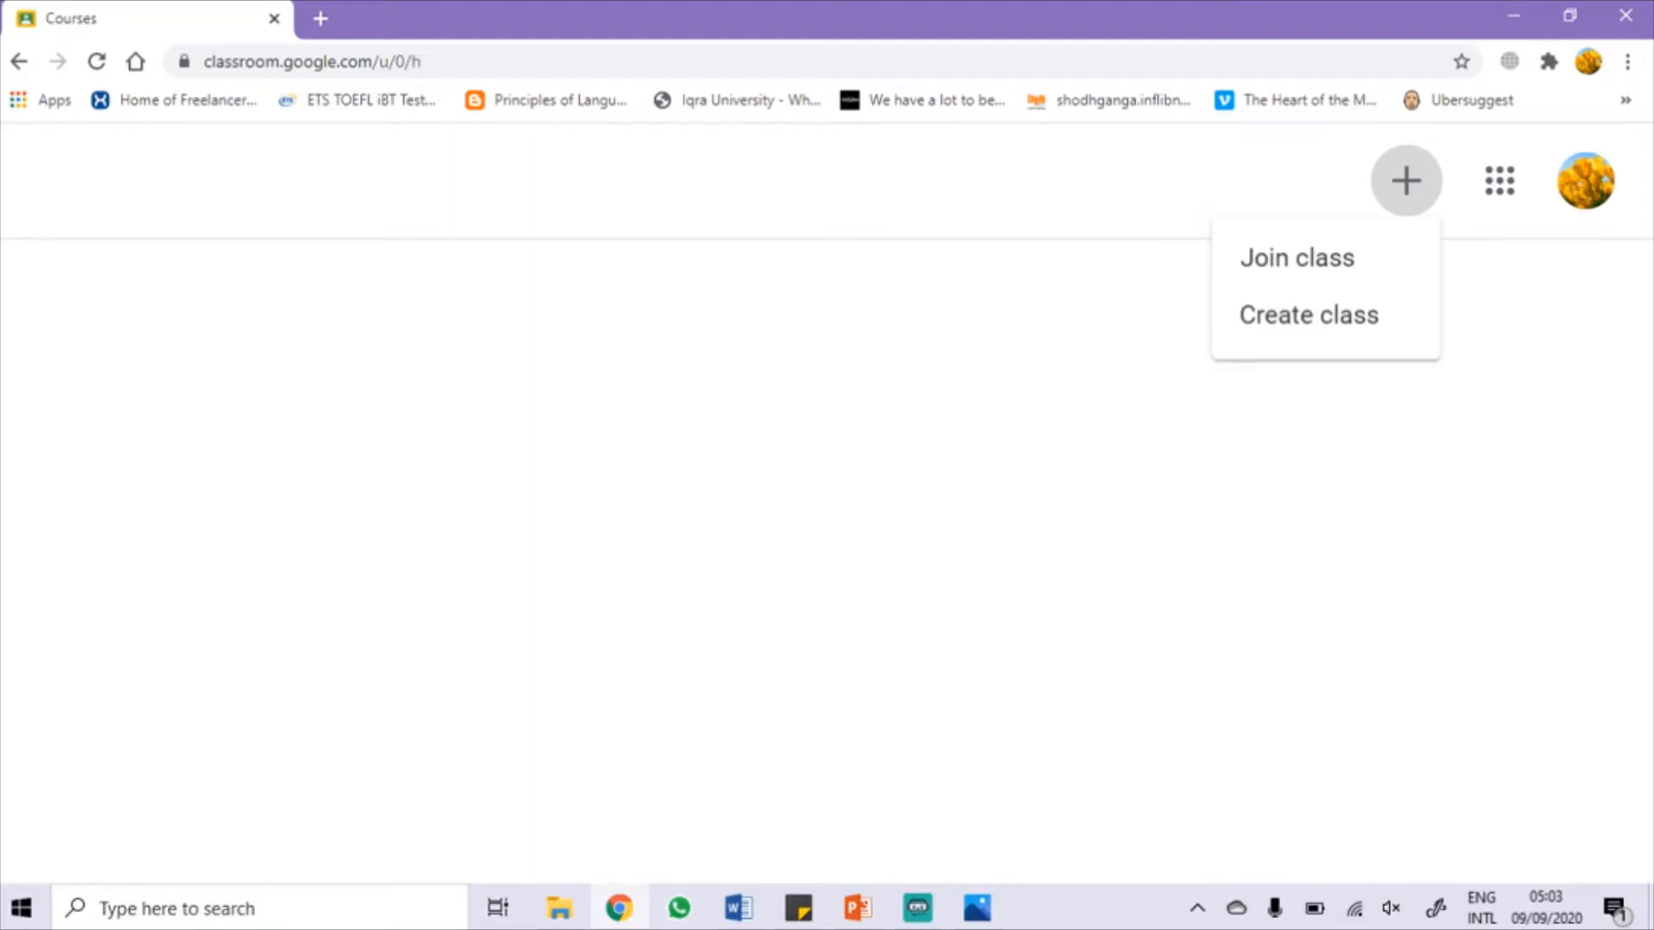
left_click(1407, 561)
left_click(1413, 179)
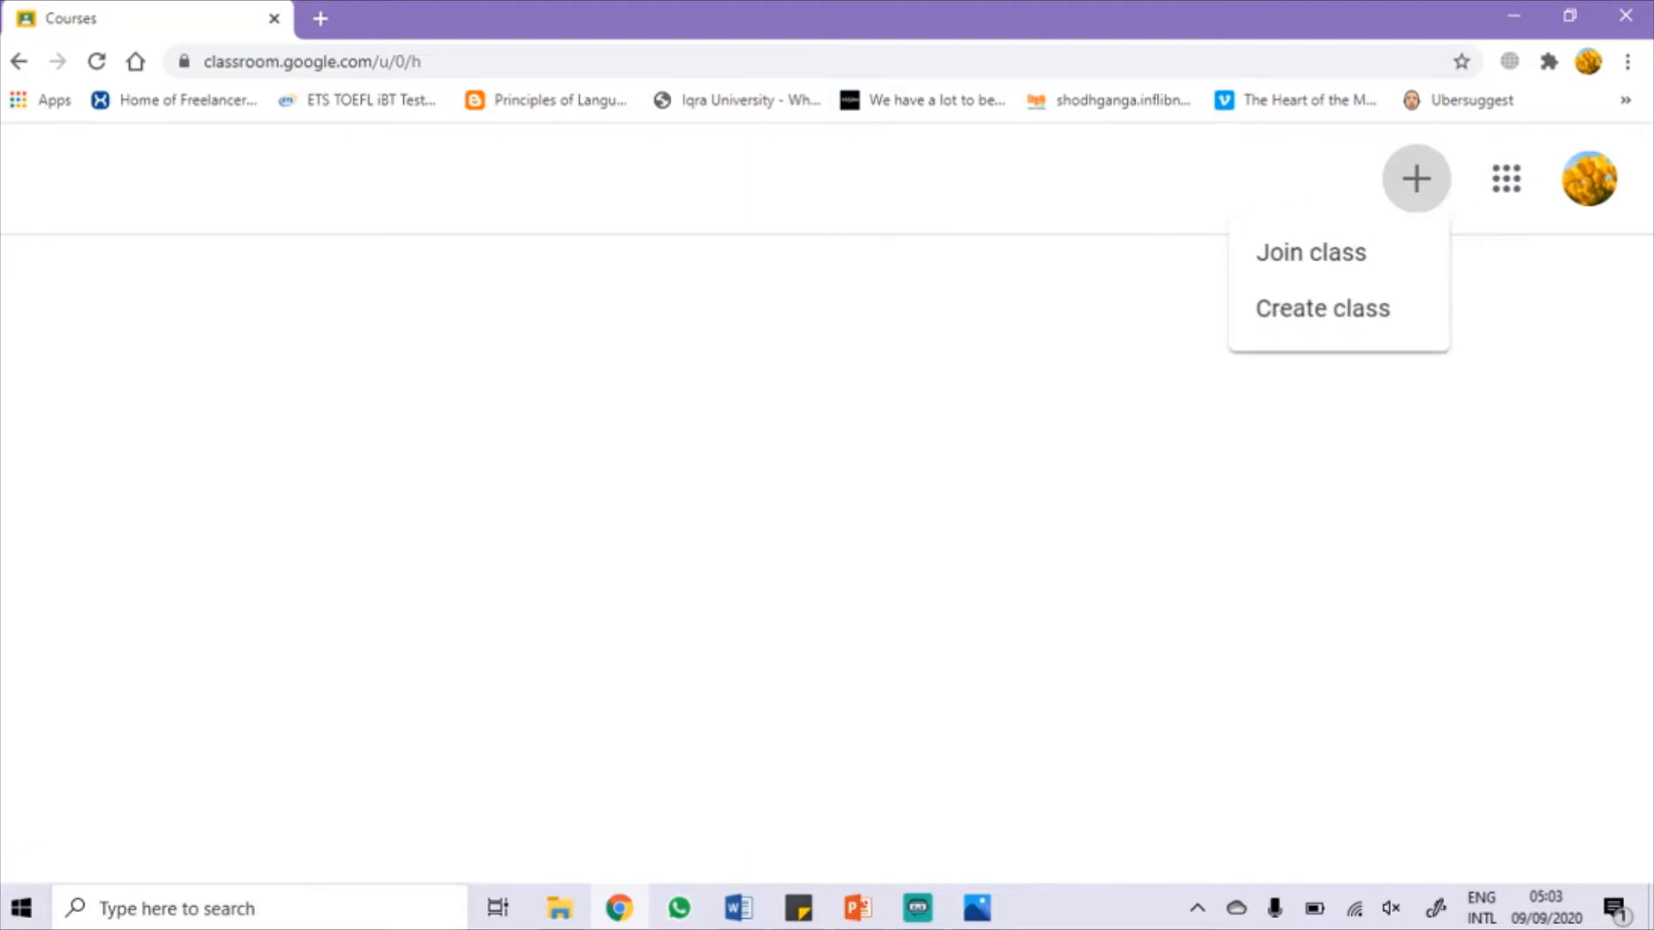
left_click(1323, 309)
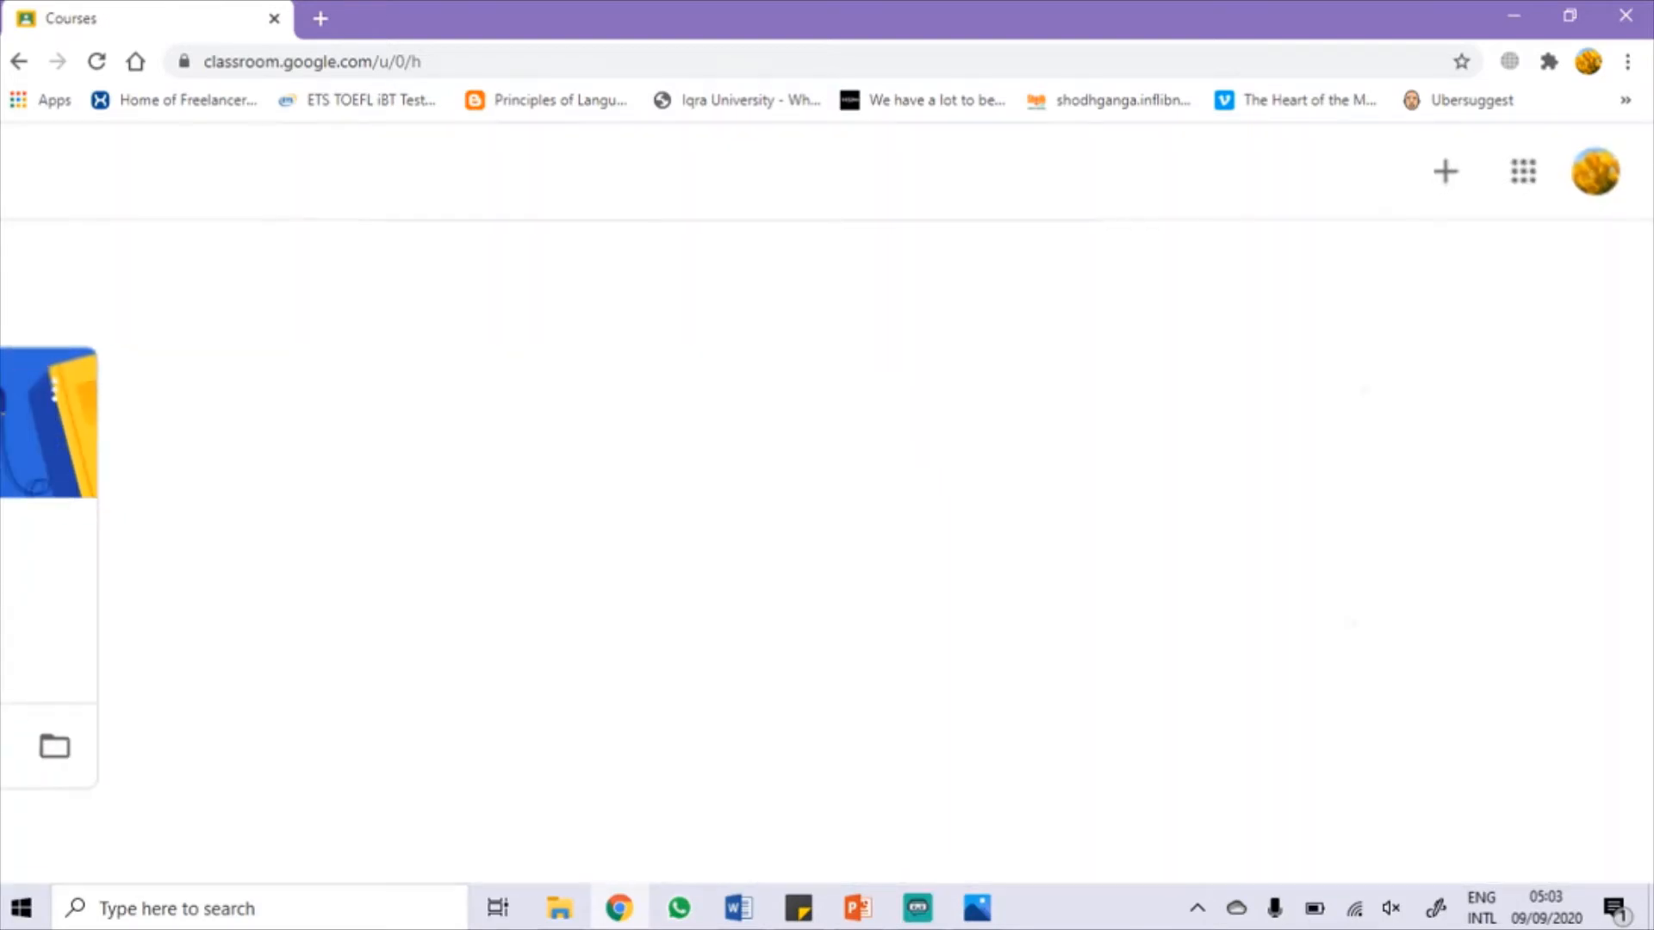
left_click(1449, 170)
left_click(1369, 281)
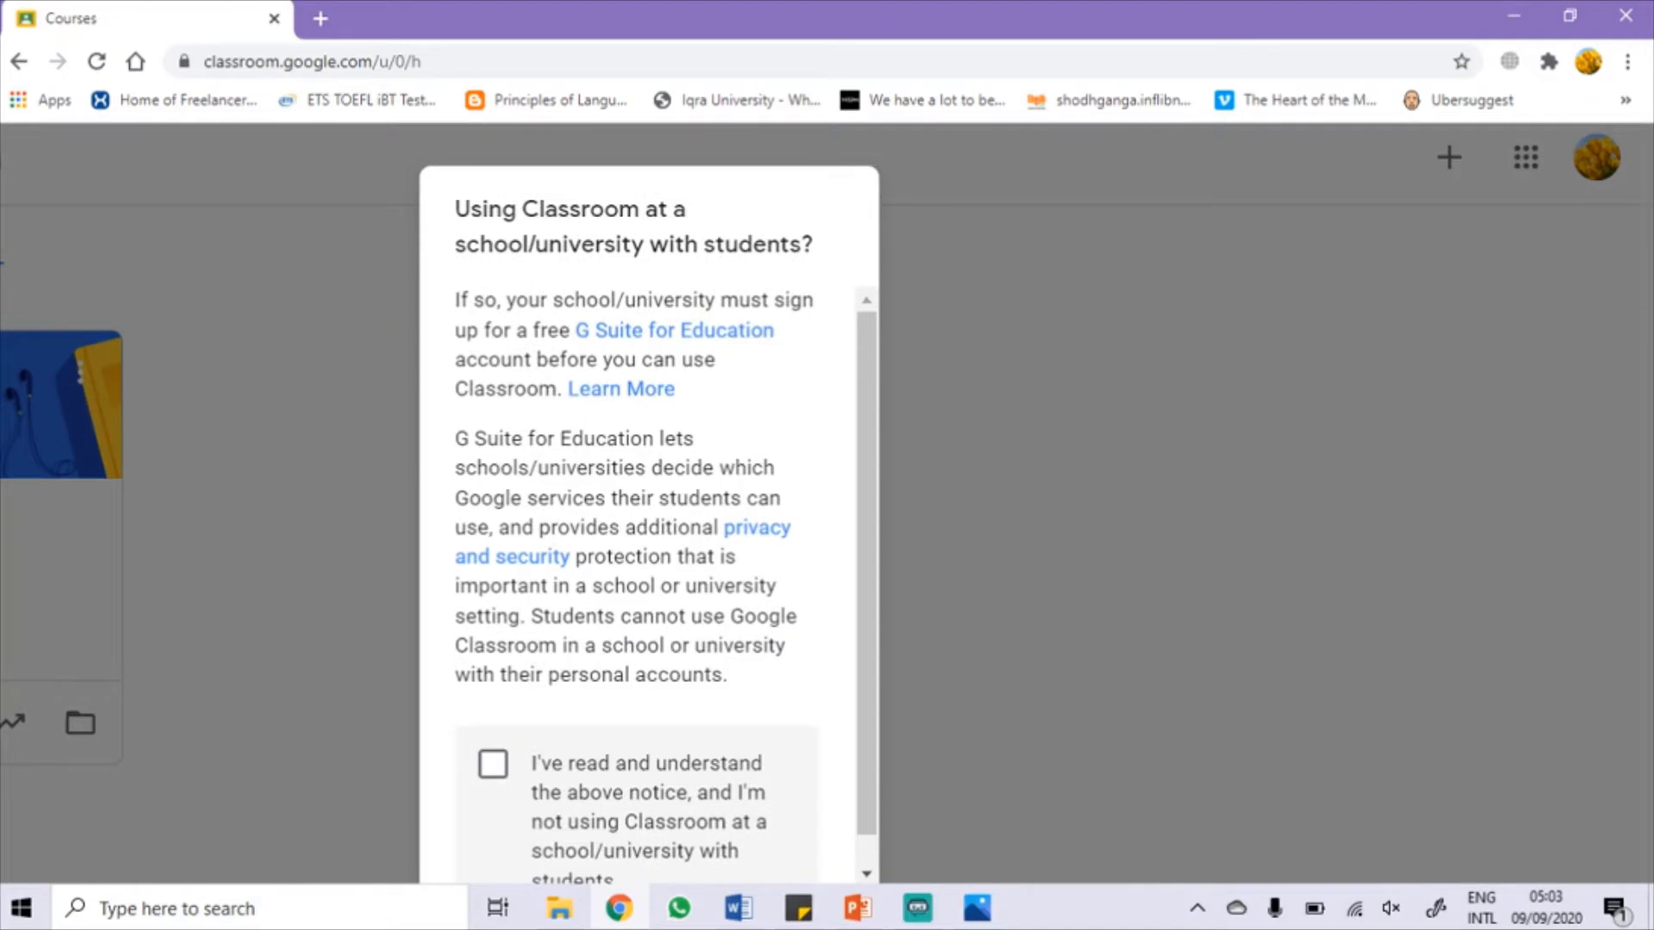
left_click(492, 764)
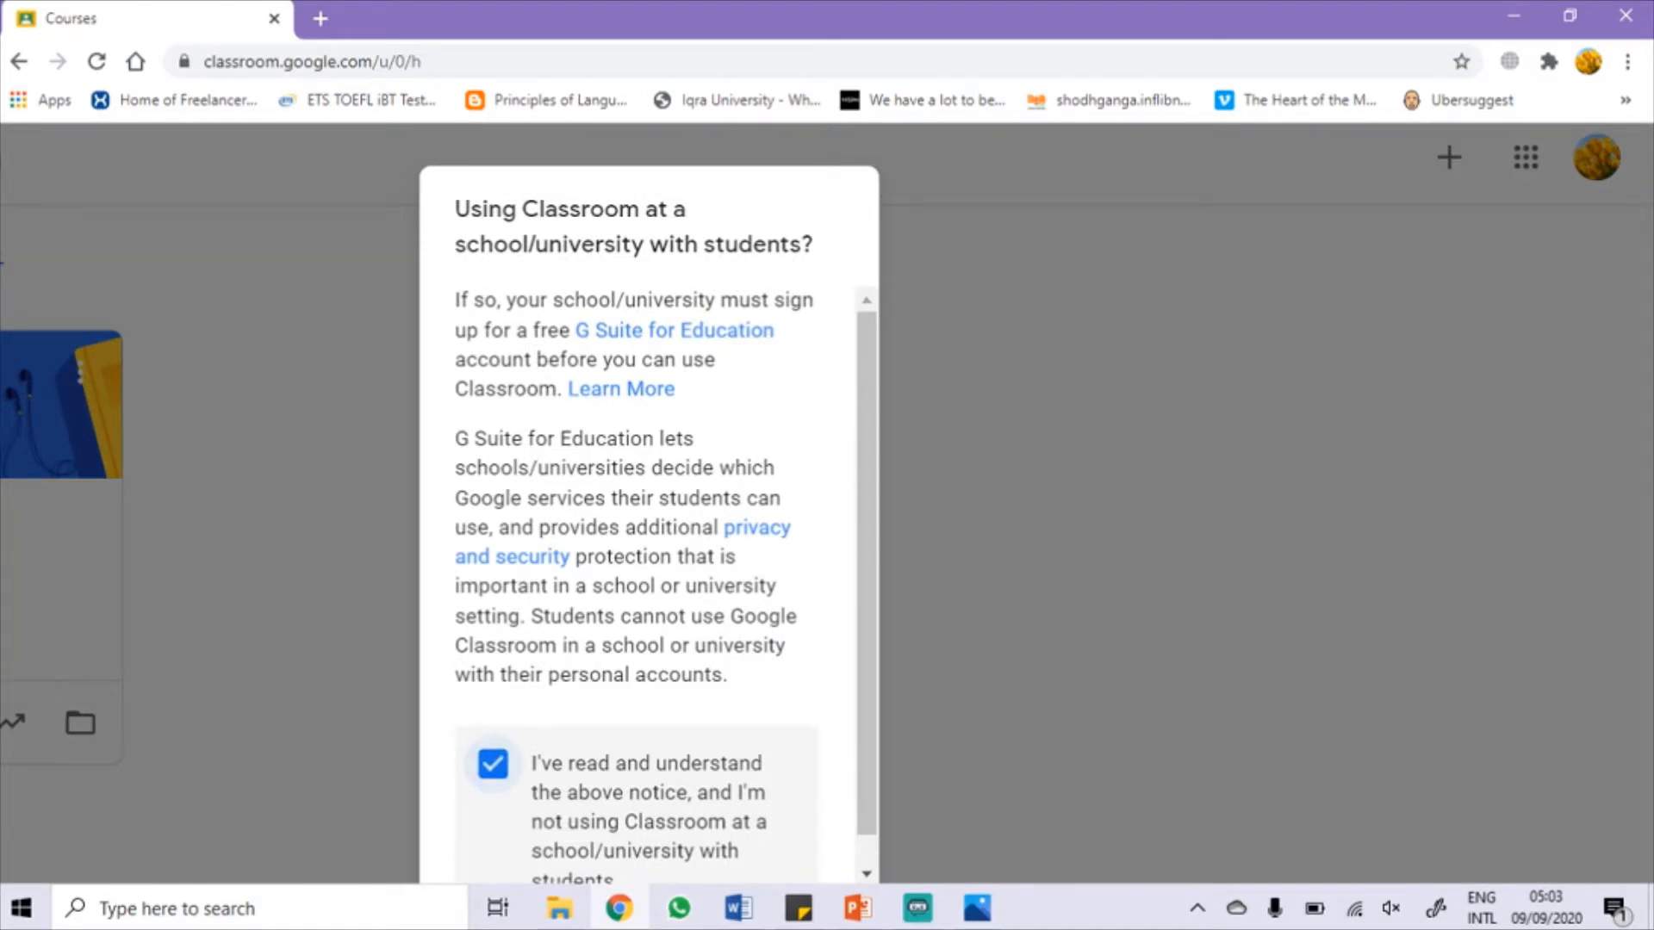
scroll(801, 827, "down", 1)
left_click(801, 833)
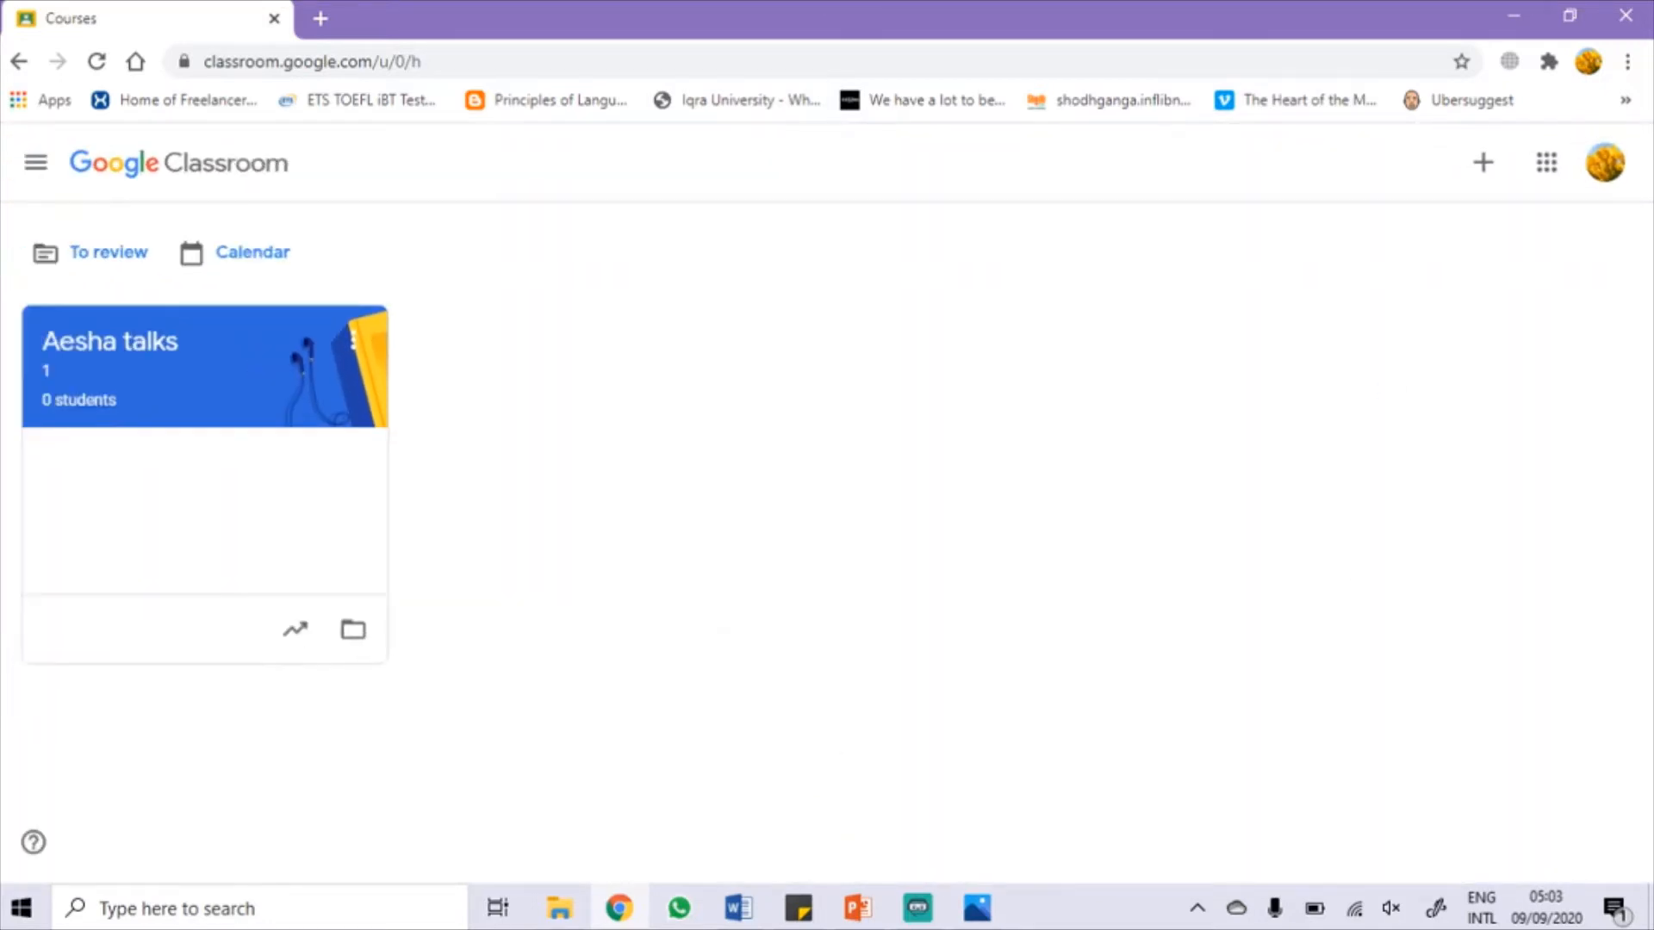
Step: Choose Create class again, tick the acknowledgement and continue to the blank class form
left_click(1483, 162)
left_click(1421, 251)
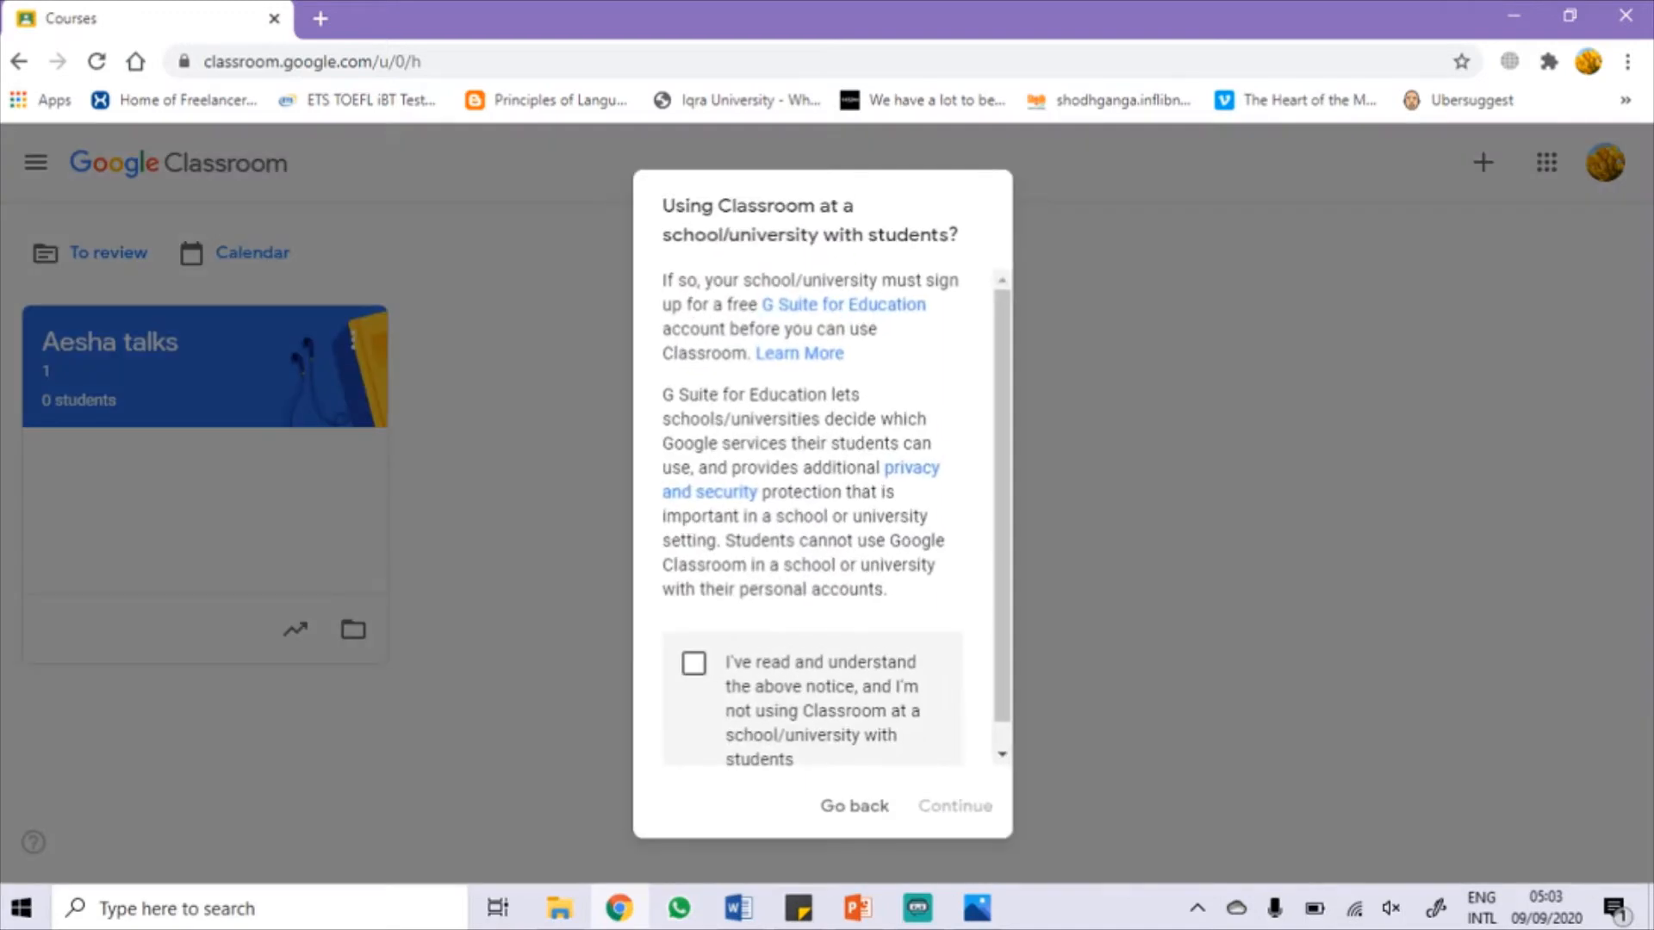
left_click(694, 663)
left_click(956, 806)
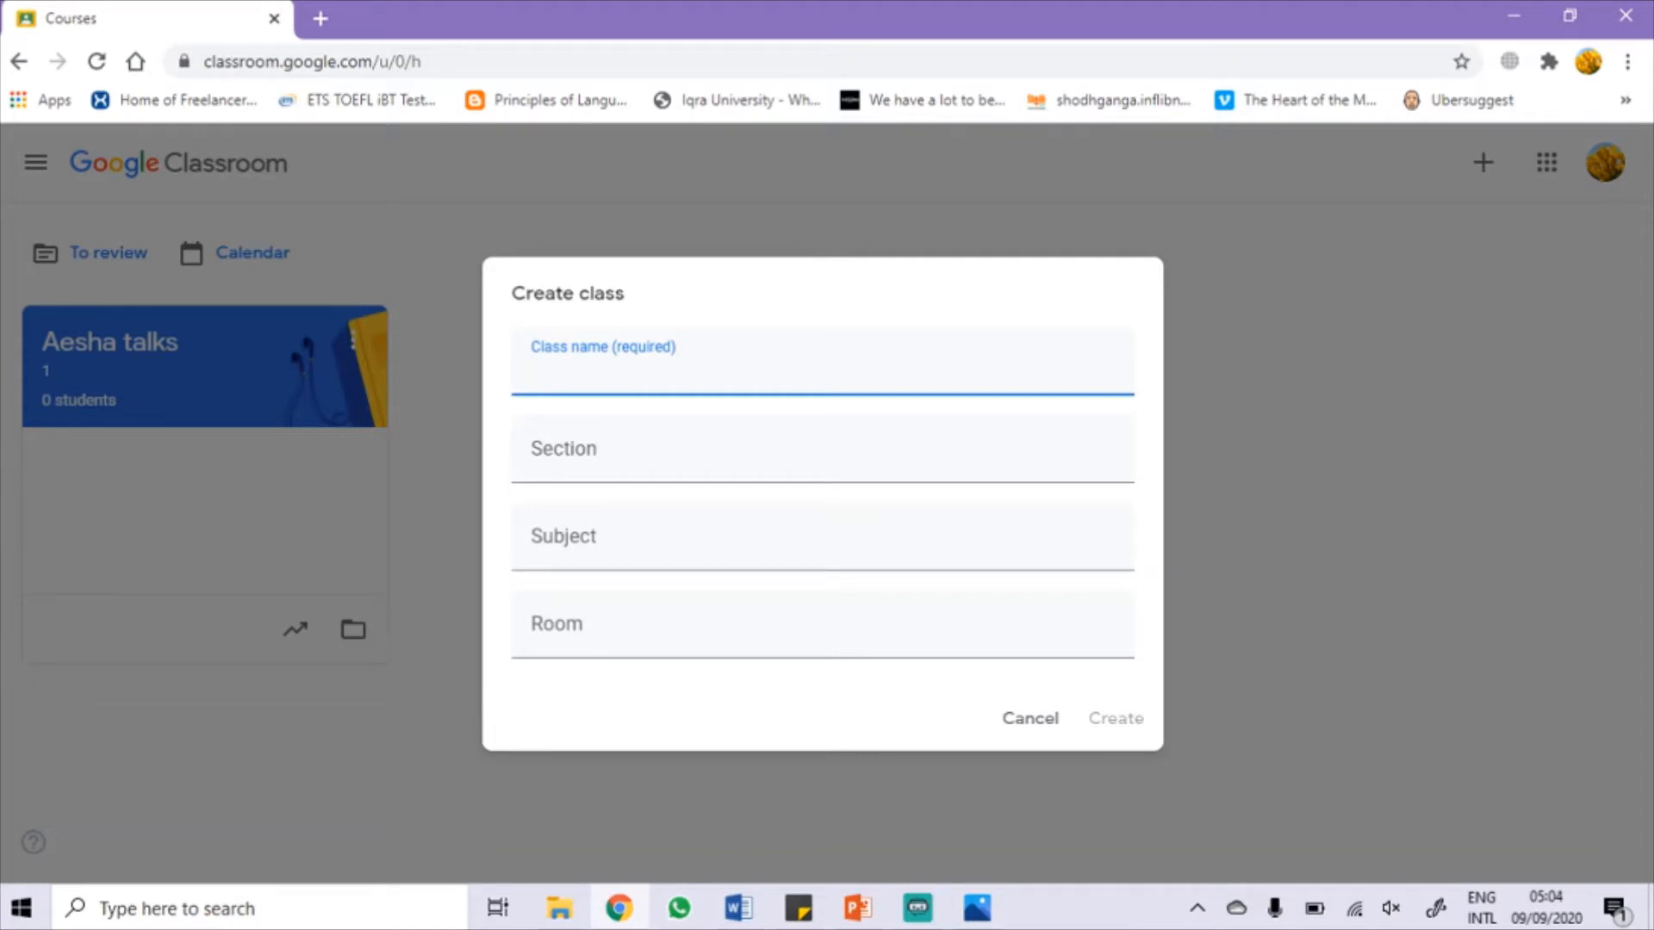
Step: Create the class 'Aesha talks 2' with section 2, subject English and room 5
type("Aesha talks")
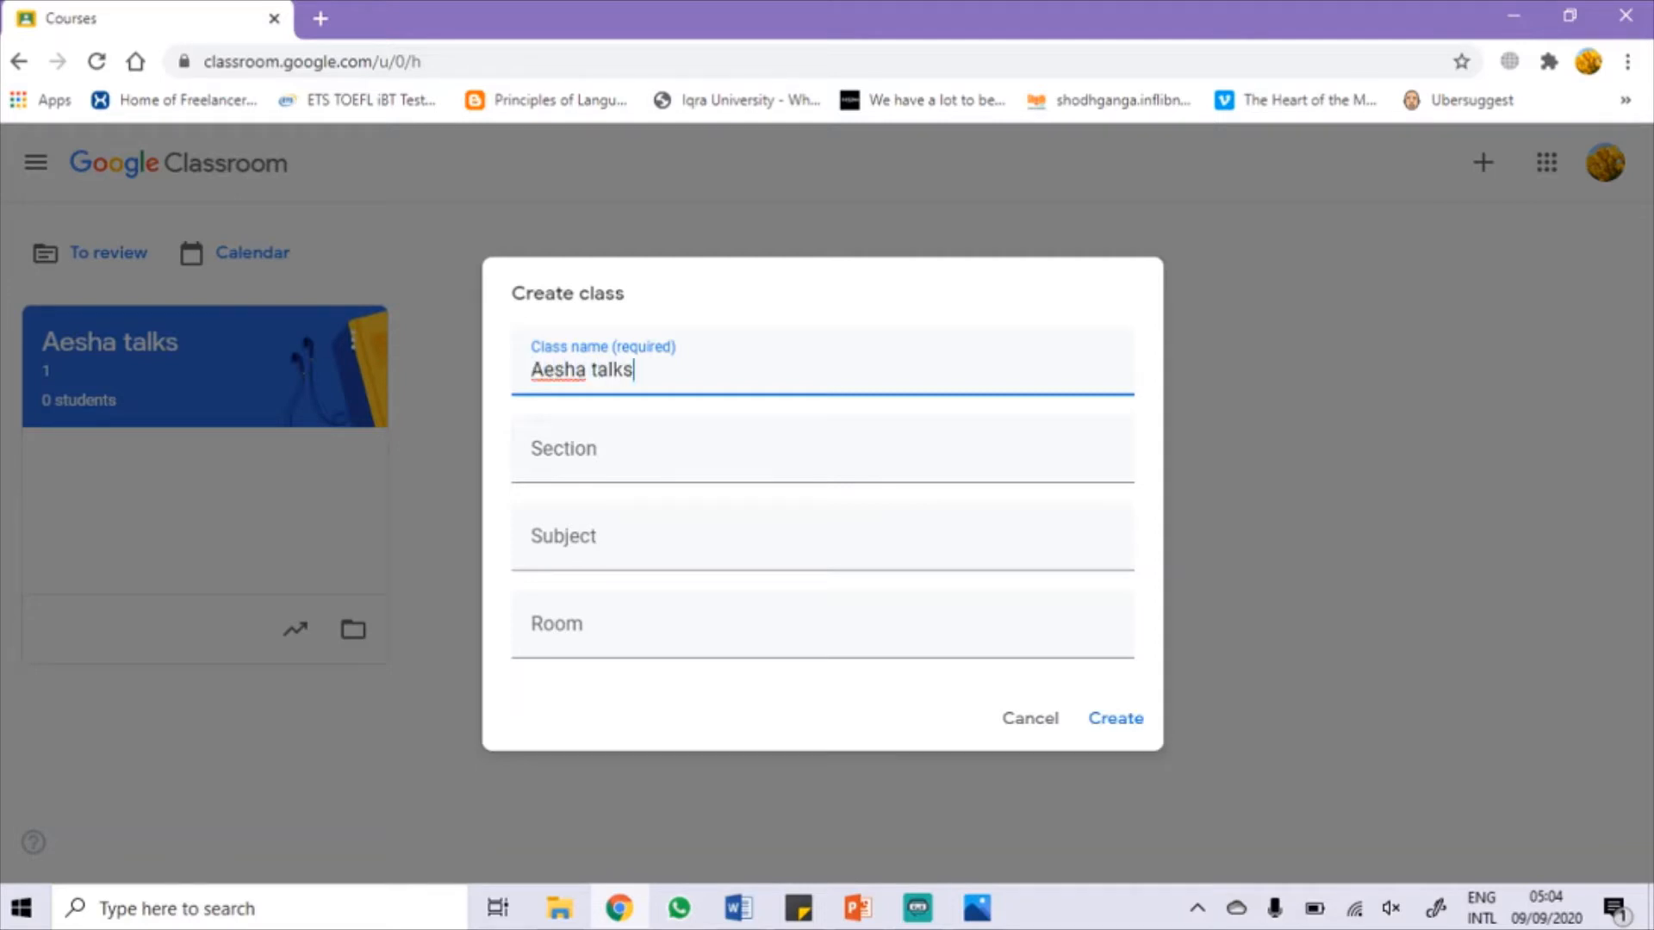
type(" 2")
key("Tab")
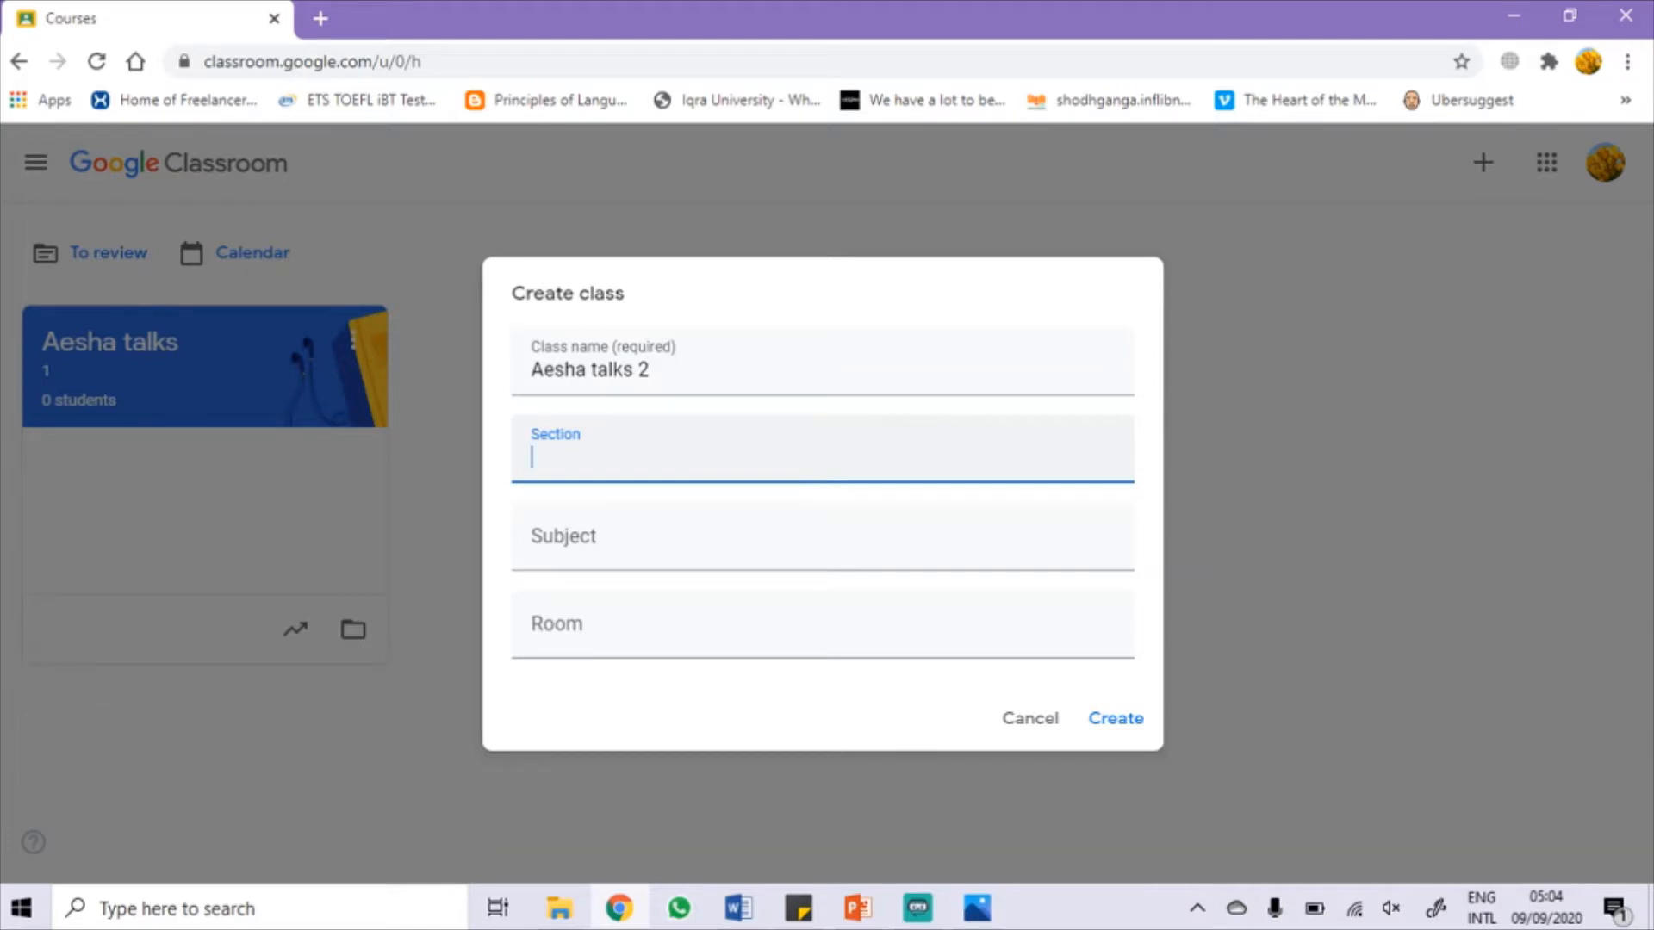
type("2")
key("Tab")
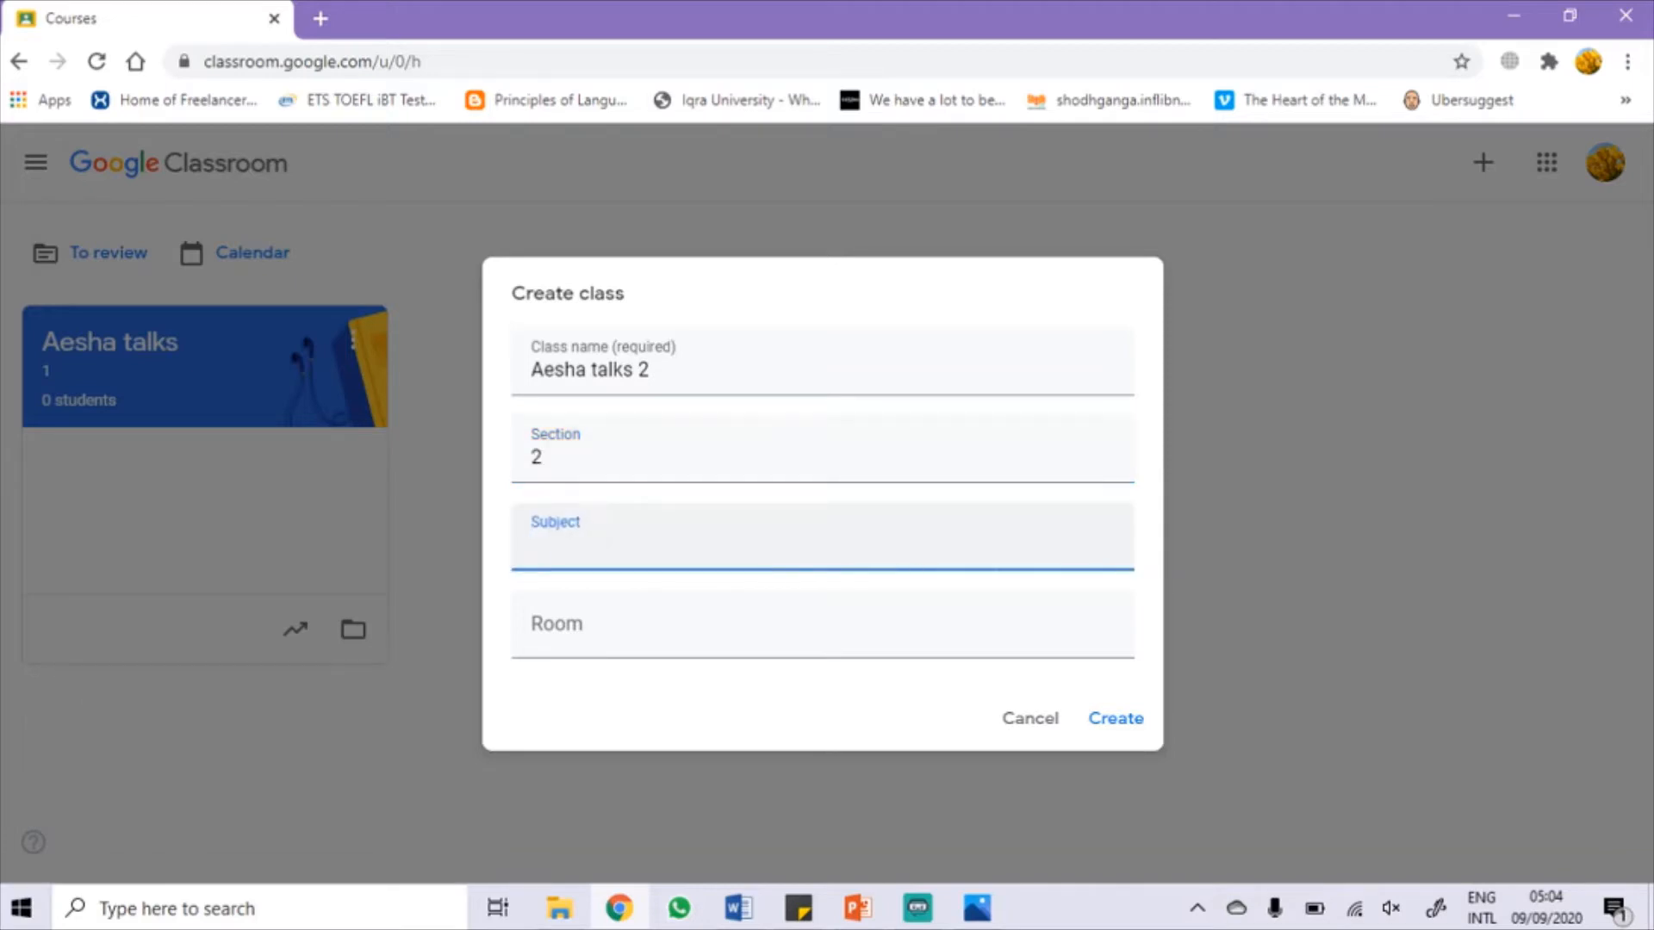
type("English")
key("Tab")
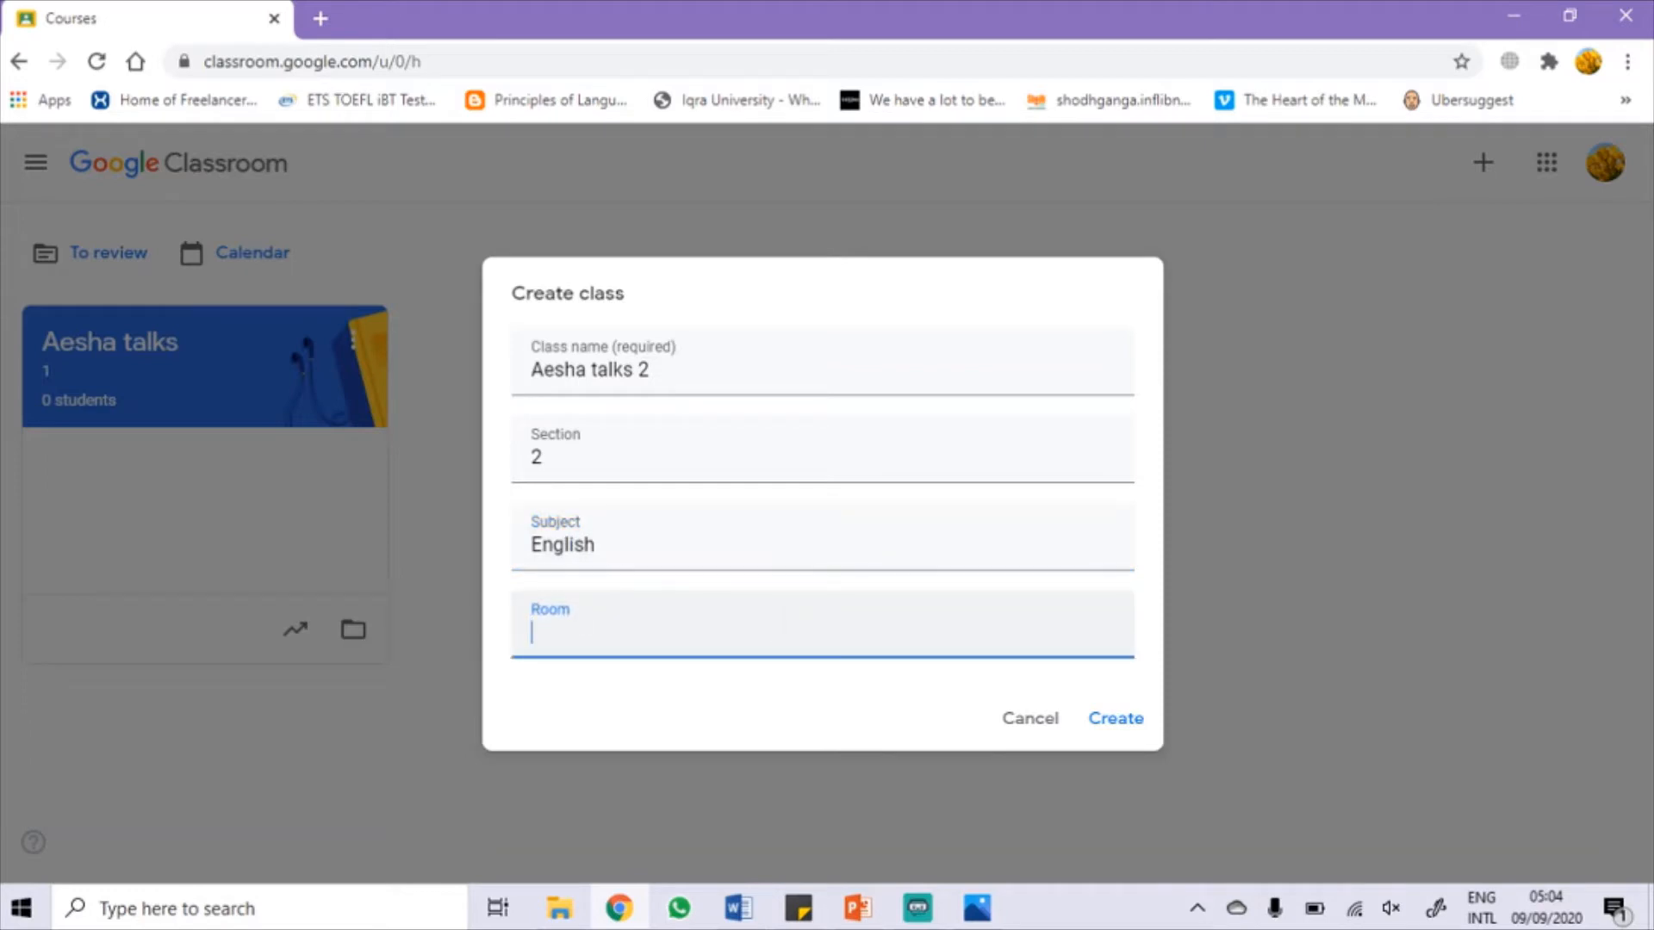
type("5")
key("Return")
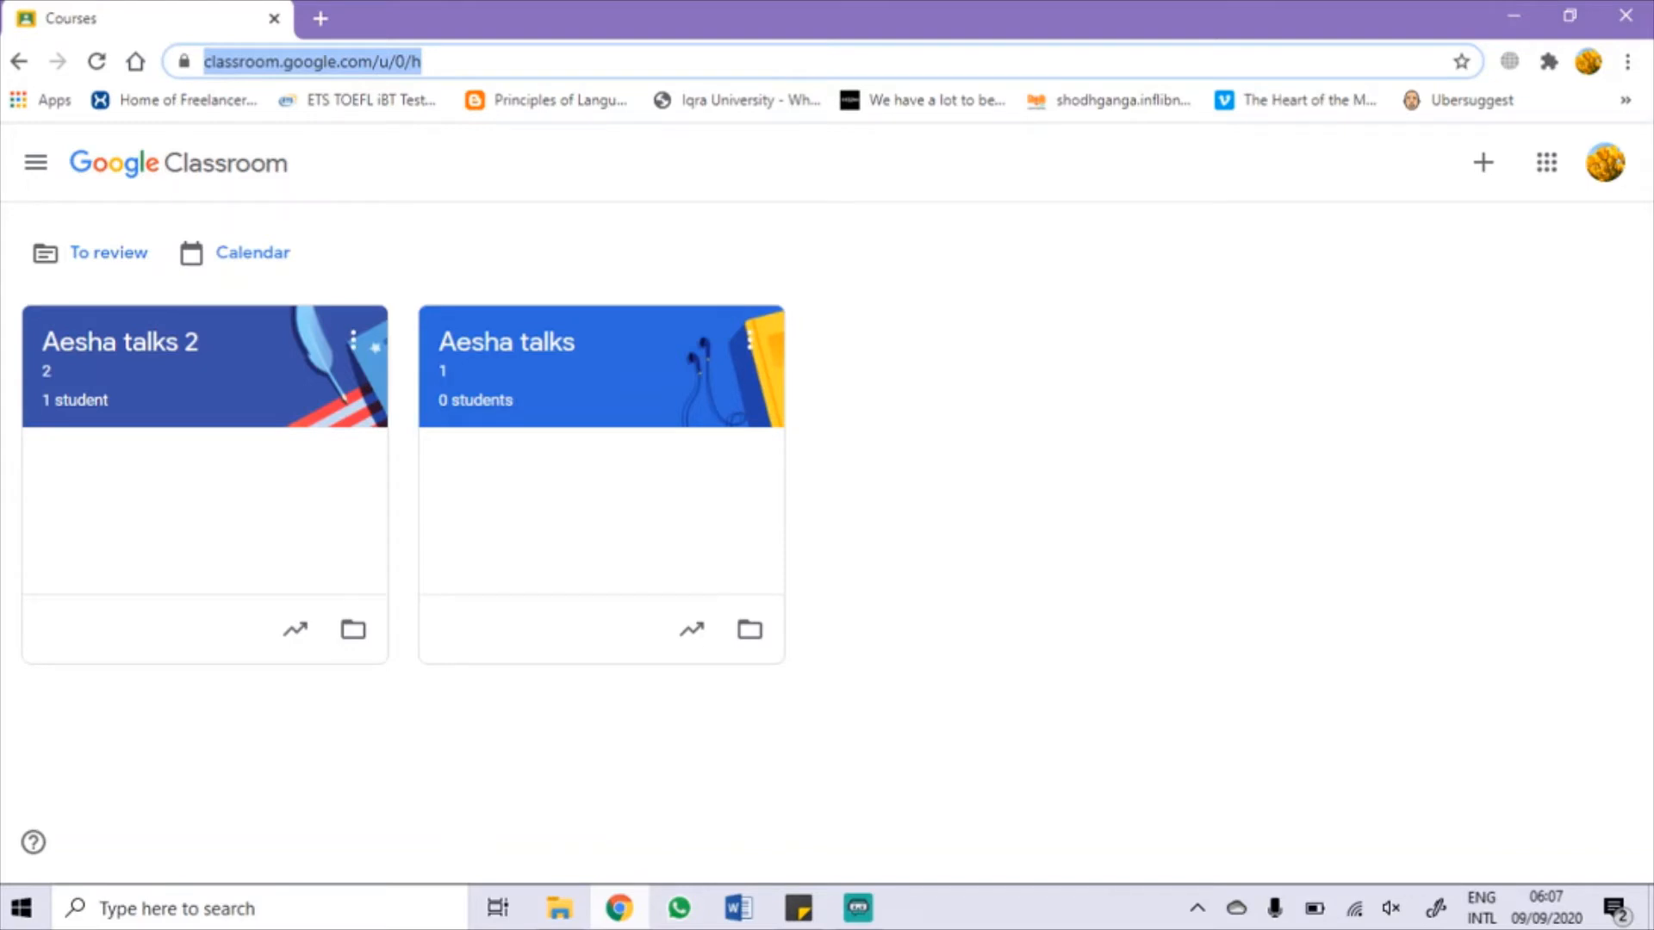
Step: Open the Edit and Copy options for Aesha talks, cancelling both without changes
left_click(750, 341)
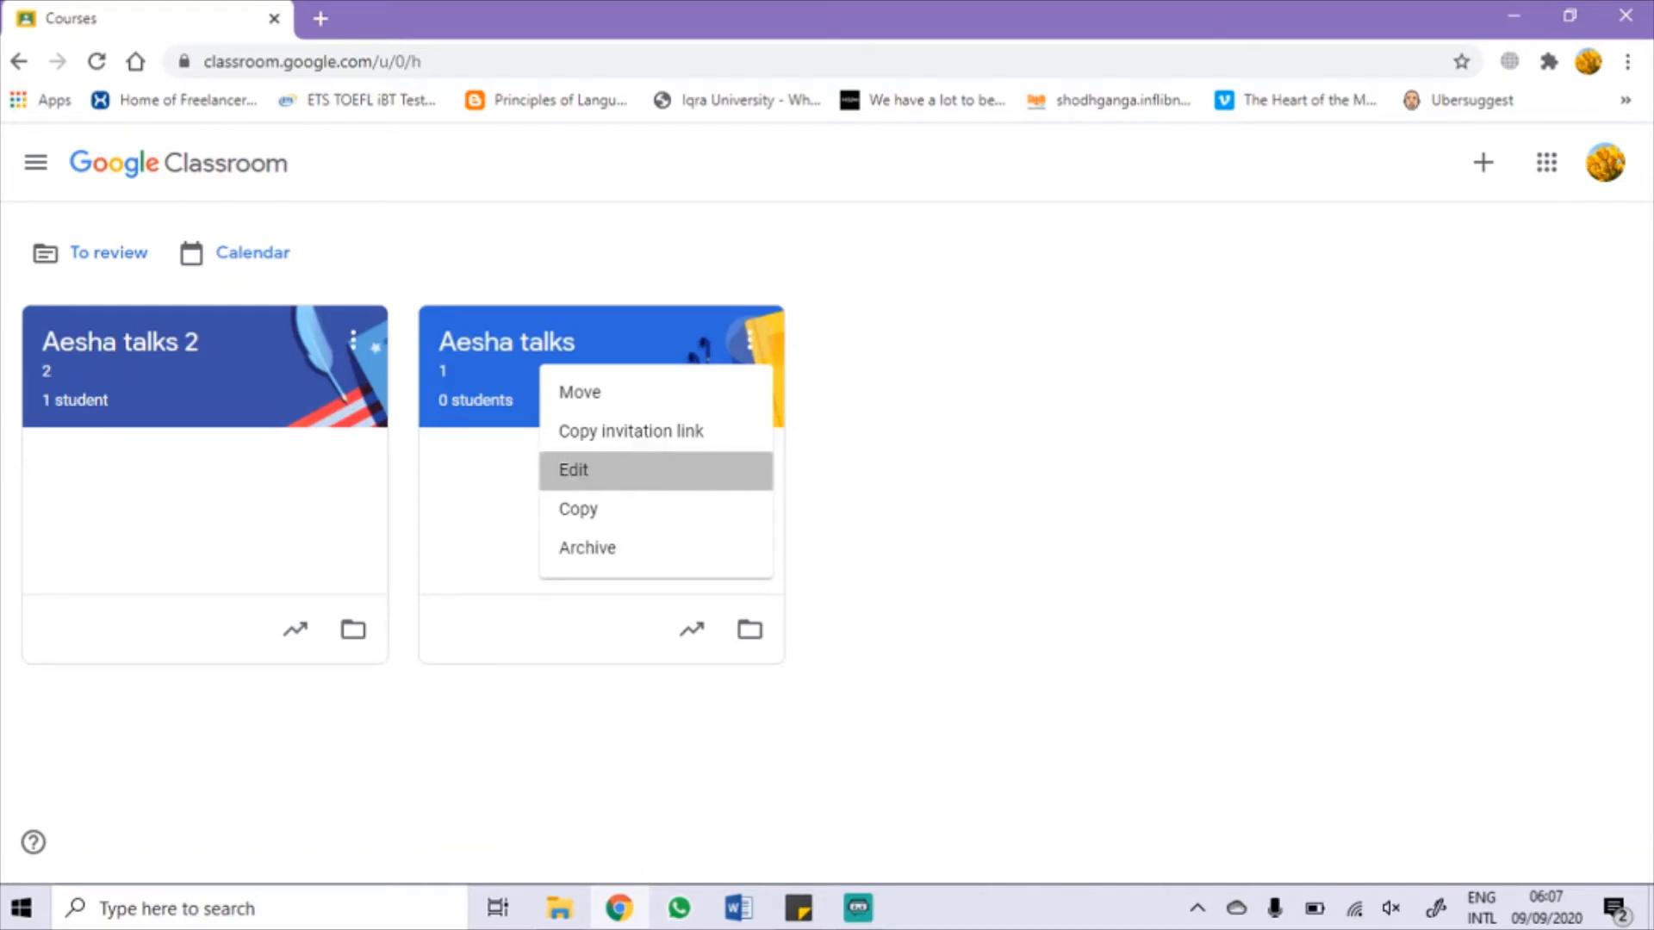
left_click(573, 469)
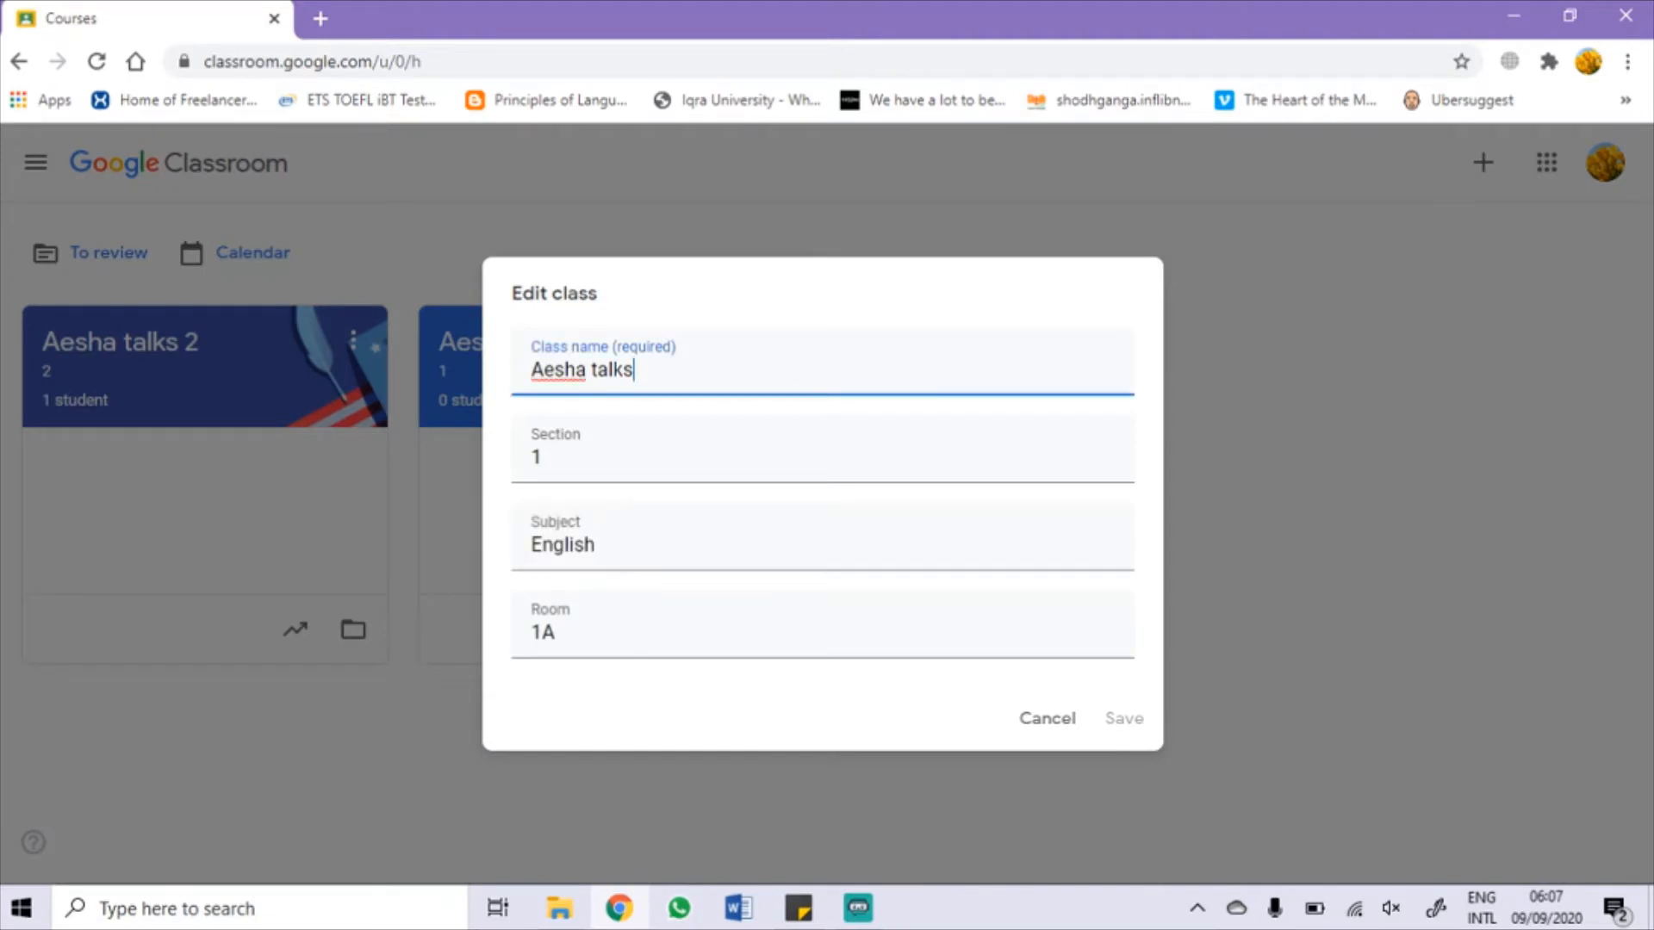
left_click(1047, 717)
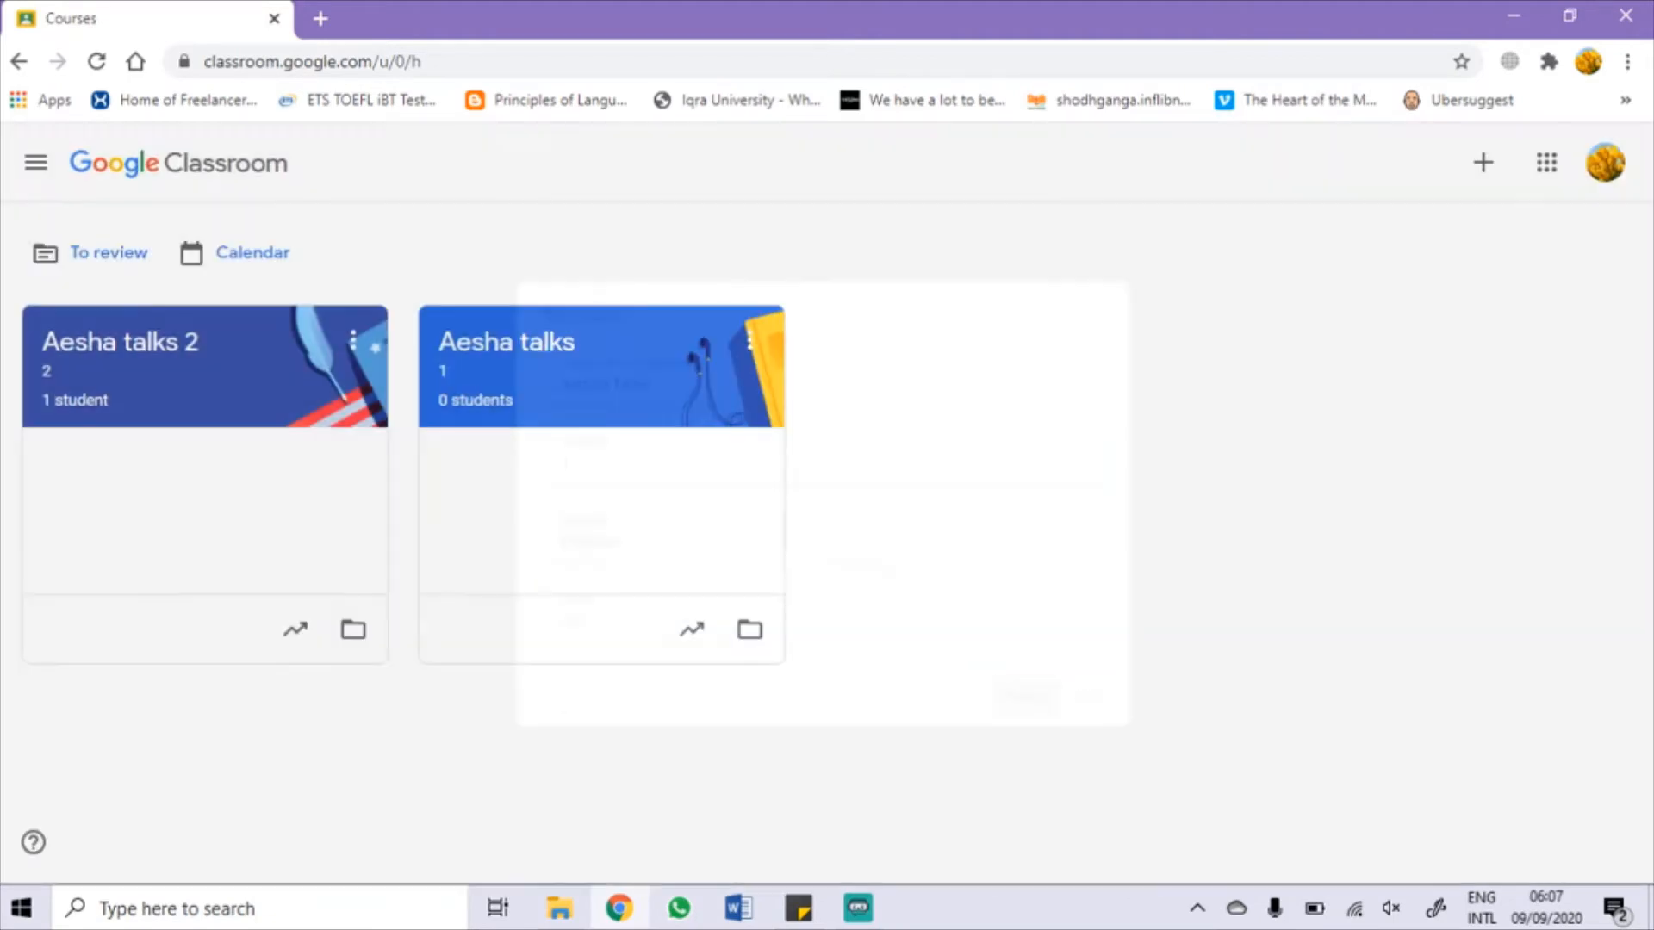
left_click(750, 342)
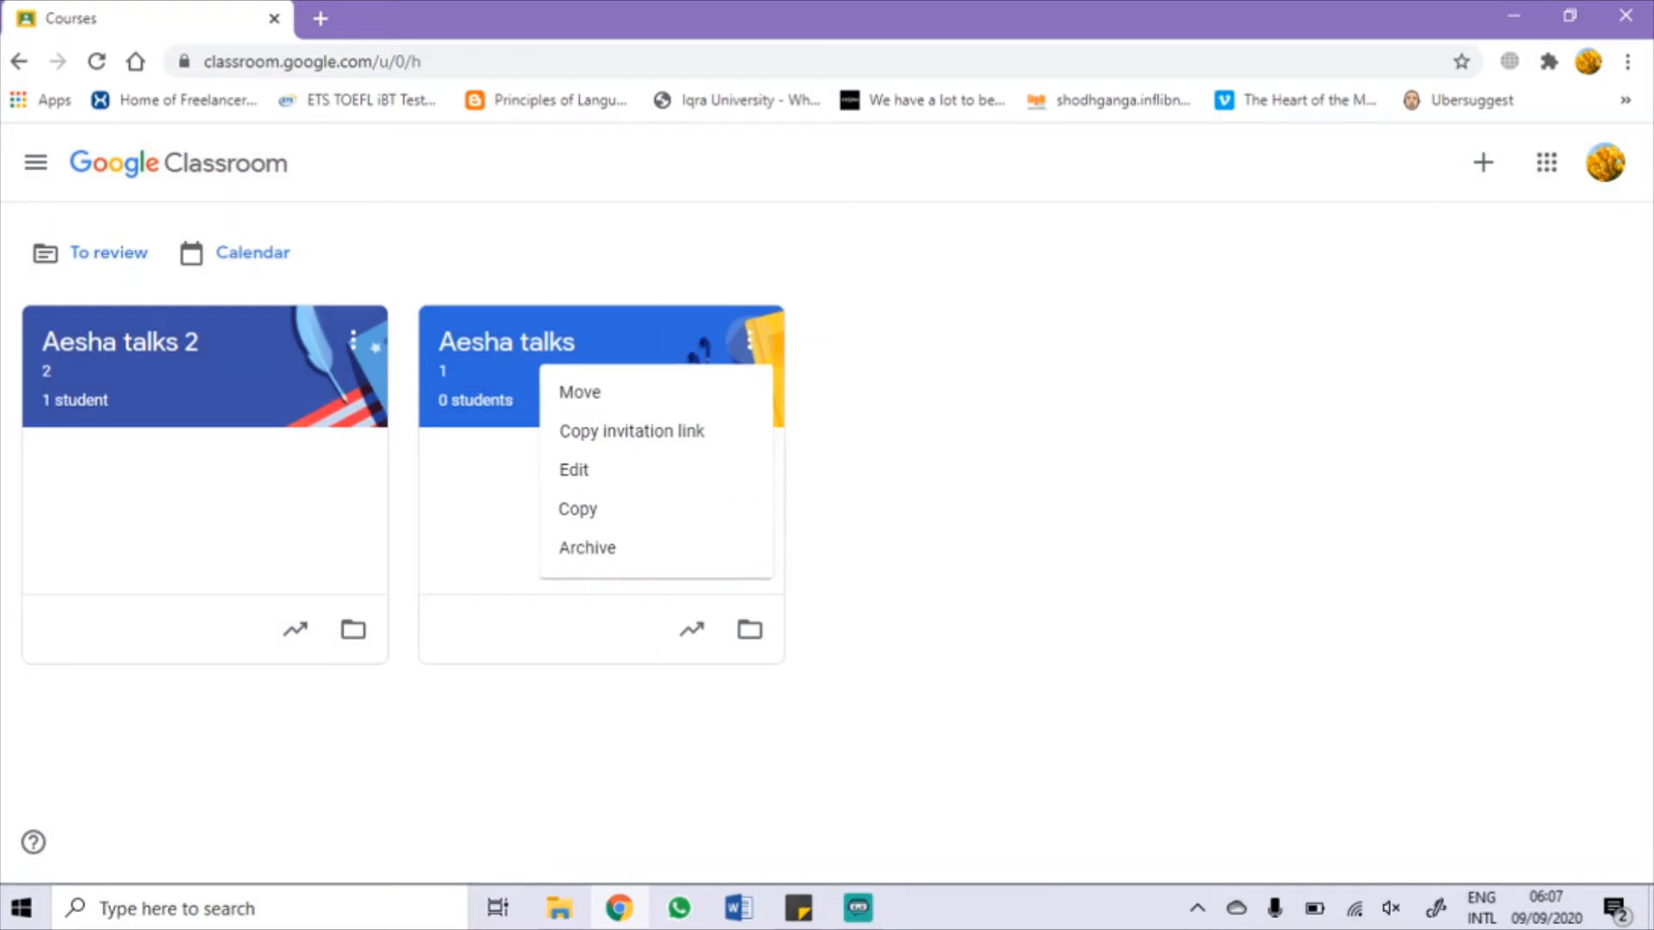
left_click(578, 508)
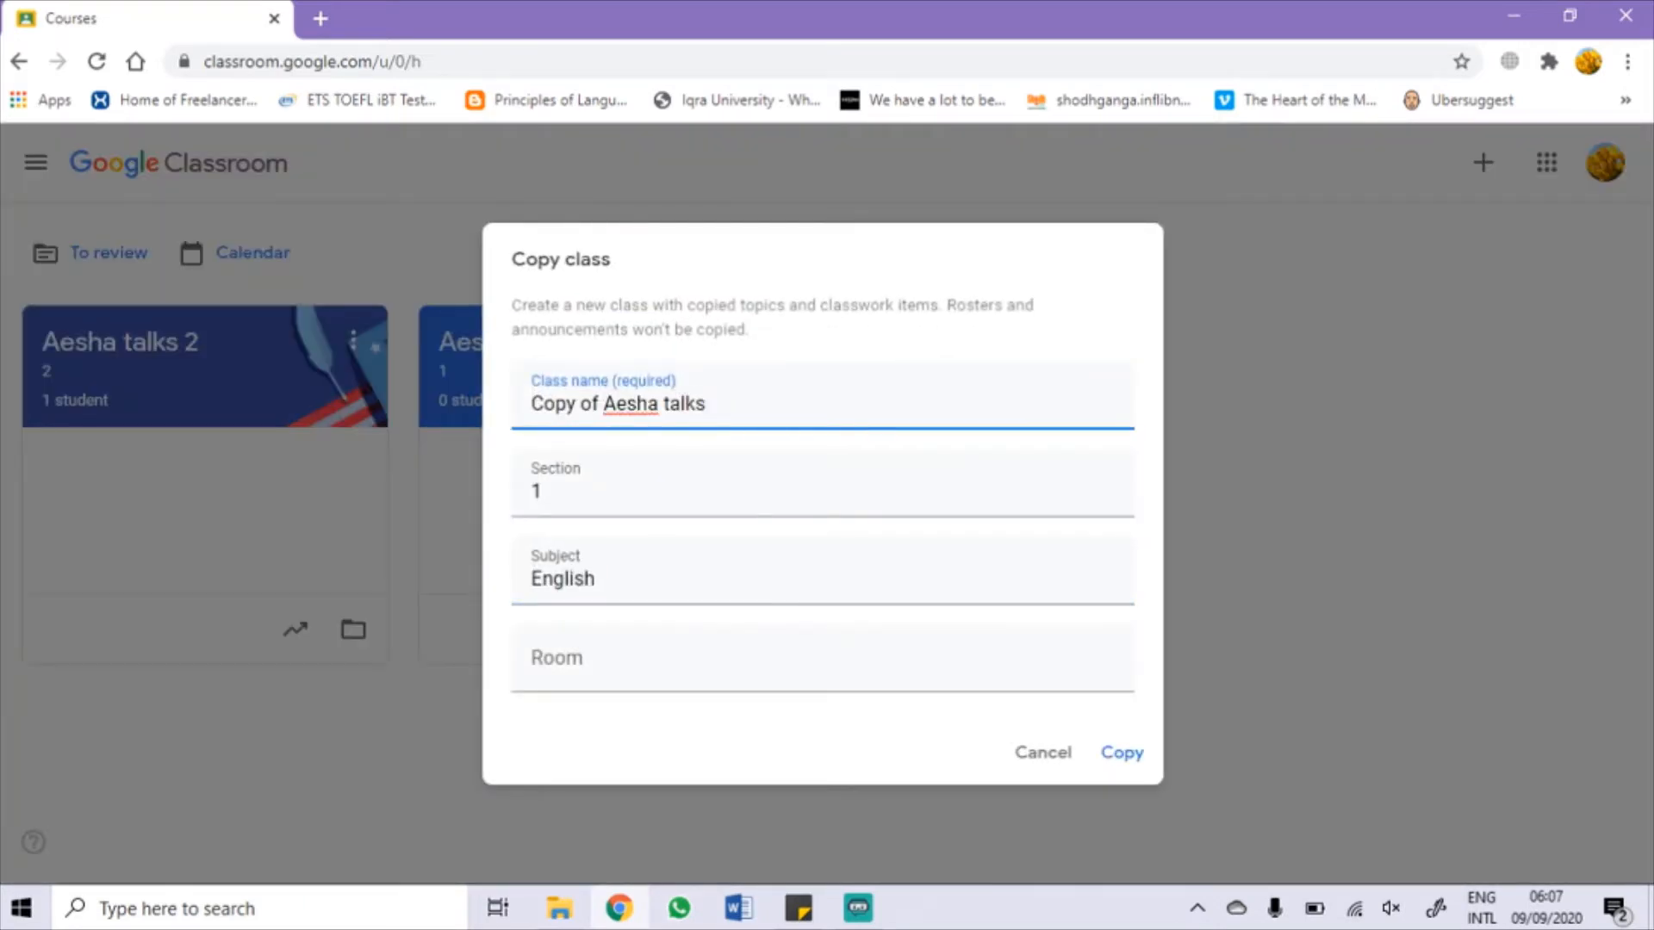
left_click(1043, 753)
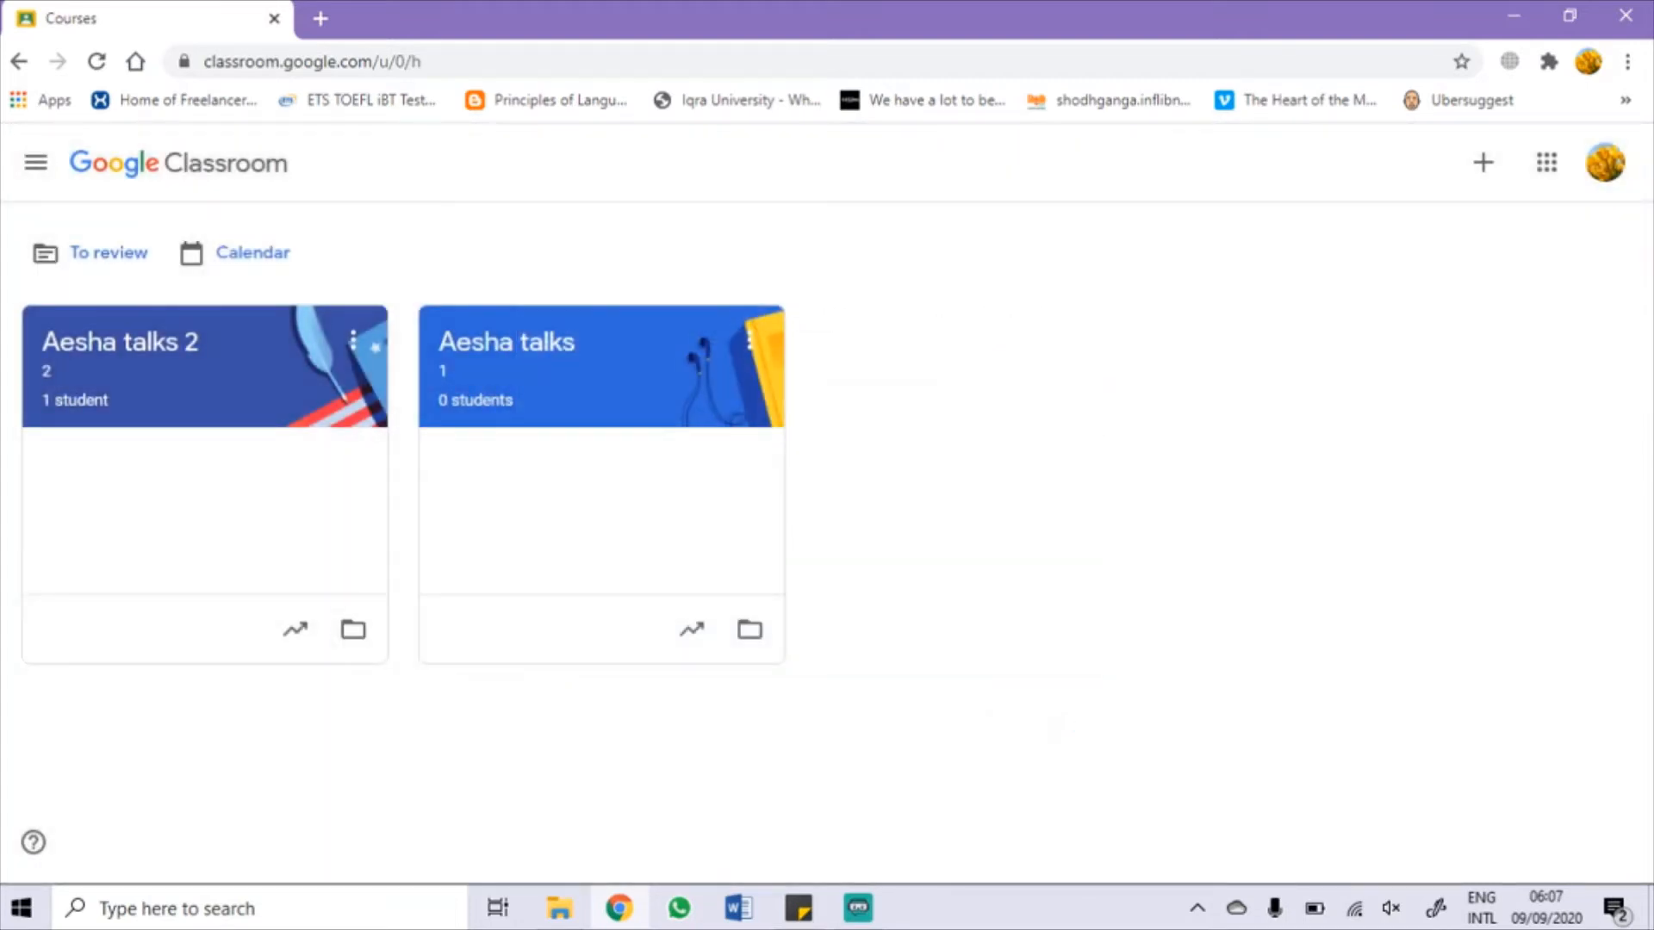
Step: Copy the Aesha talks invitation link and open the class page
left_click(750, 341)
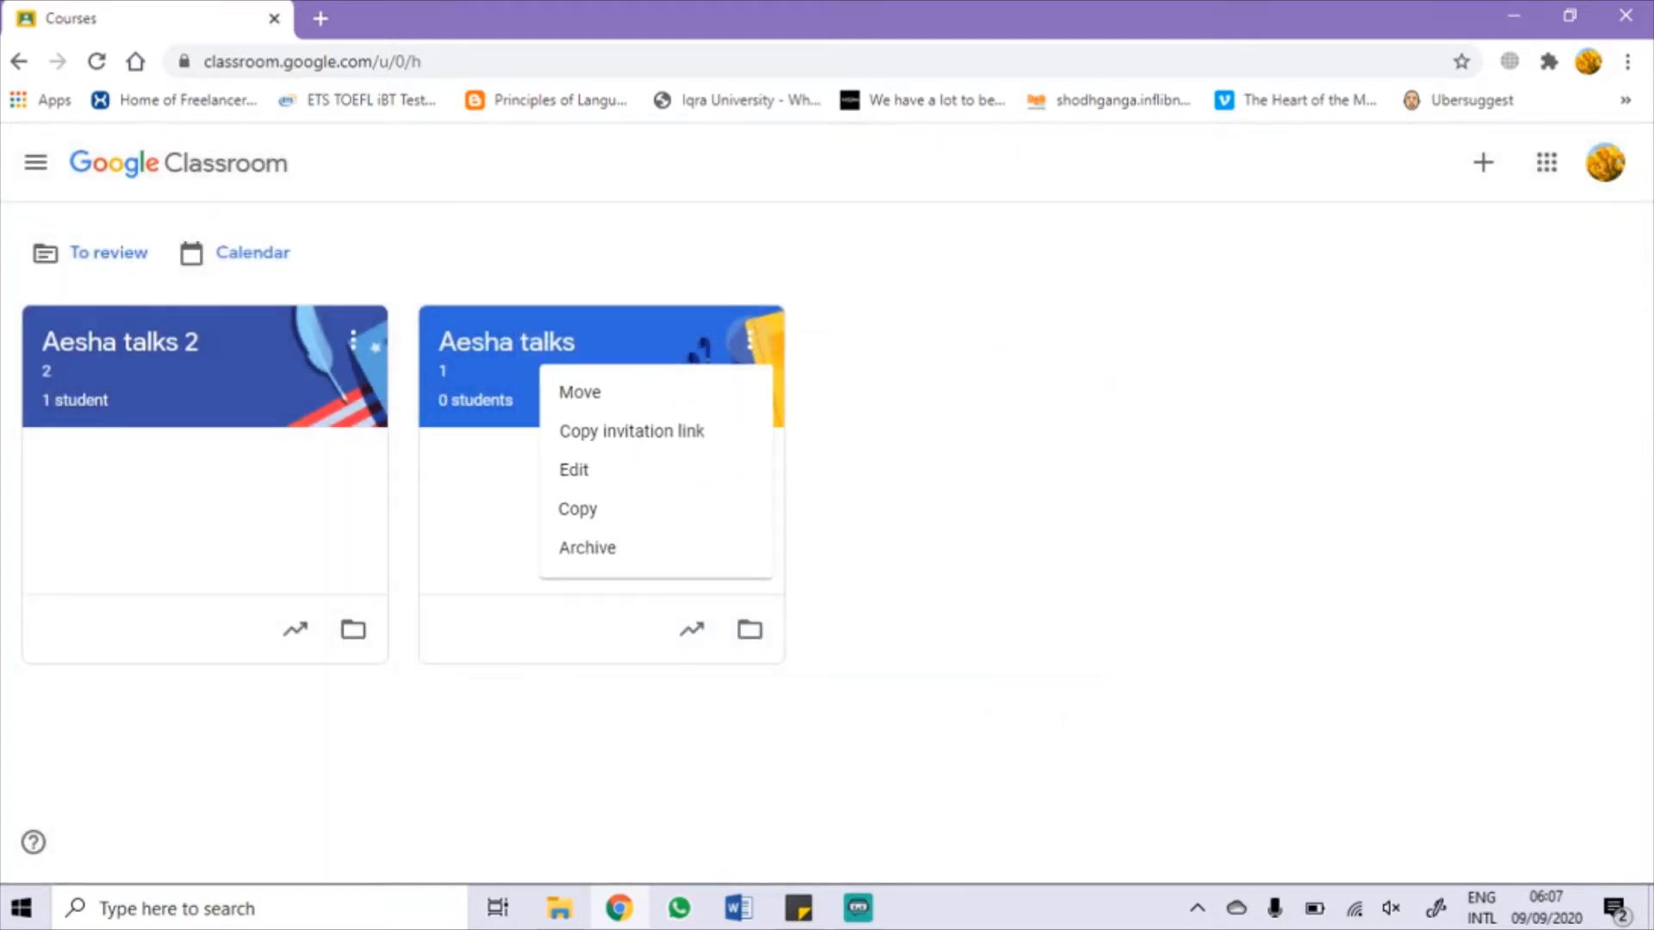
left_click(632, 431)
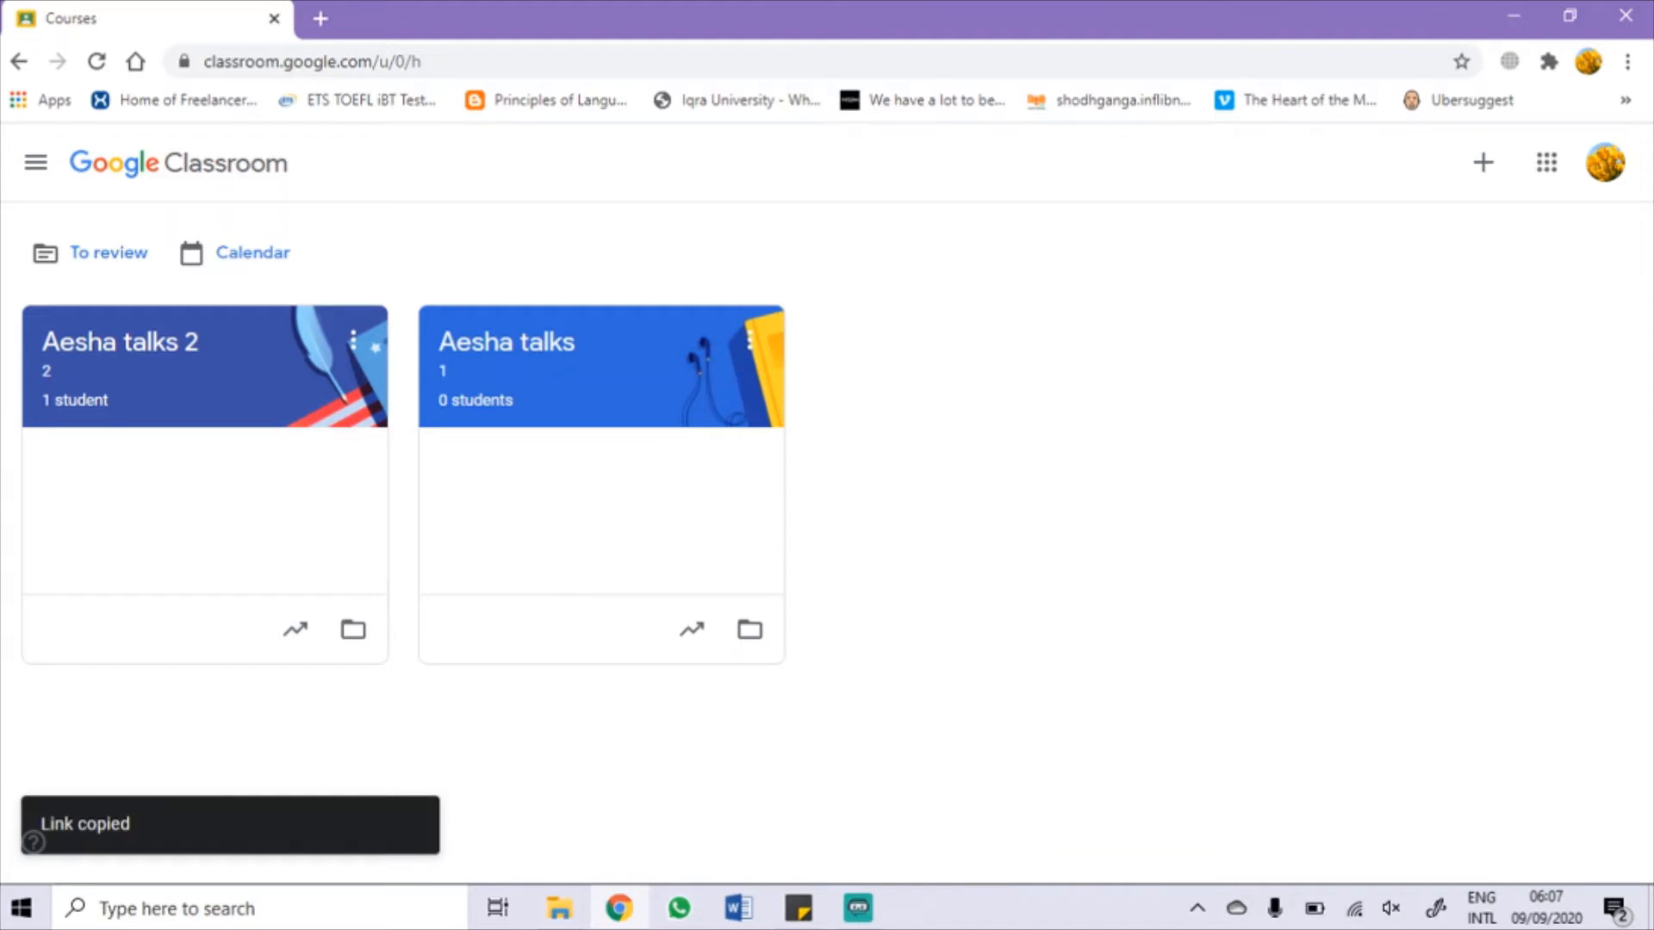
left_click(506, 342)
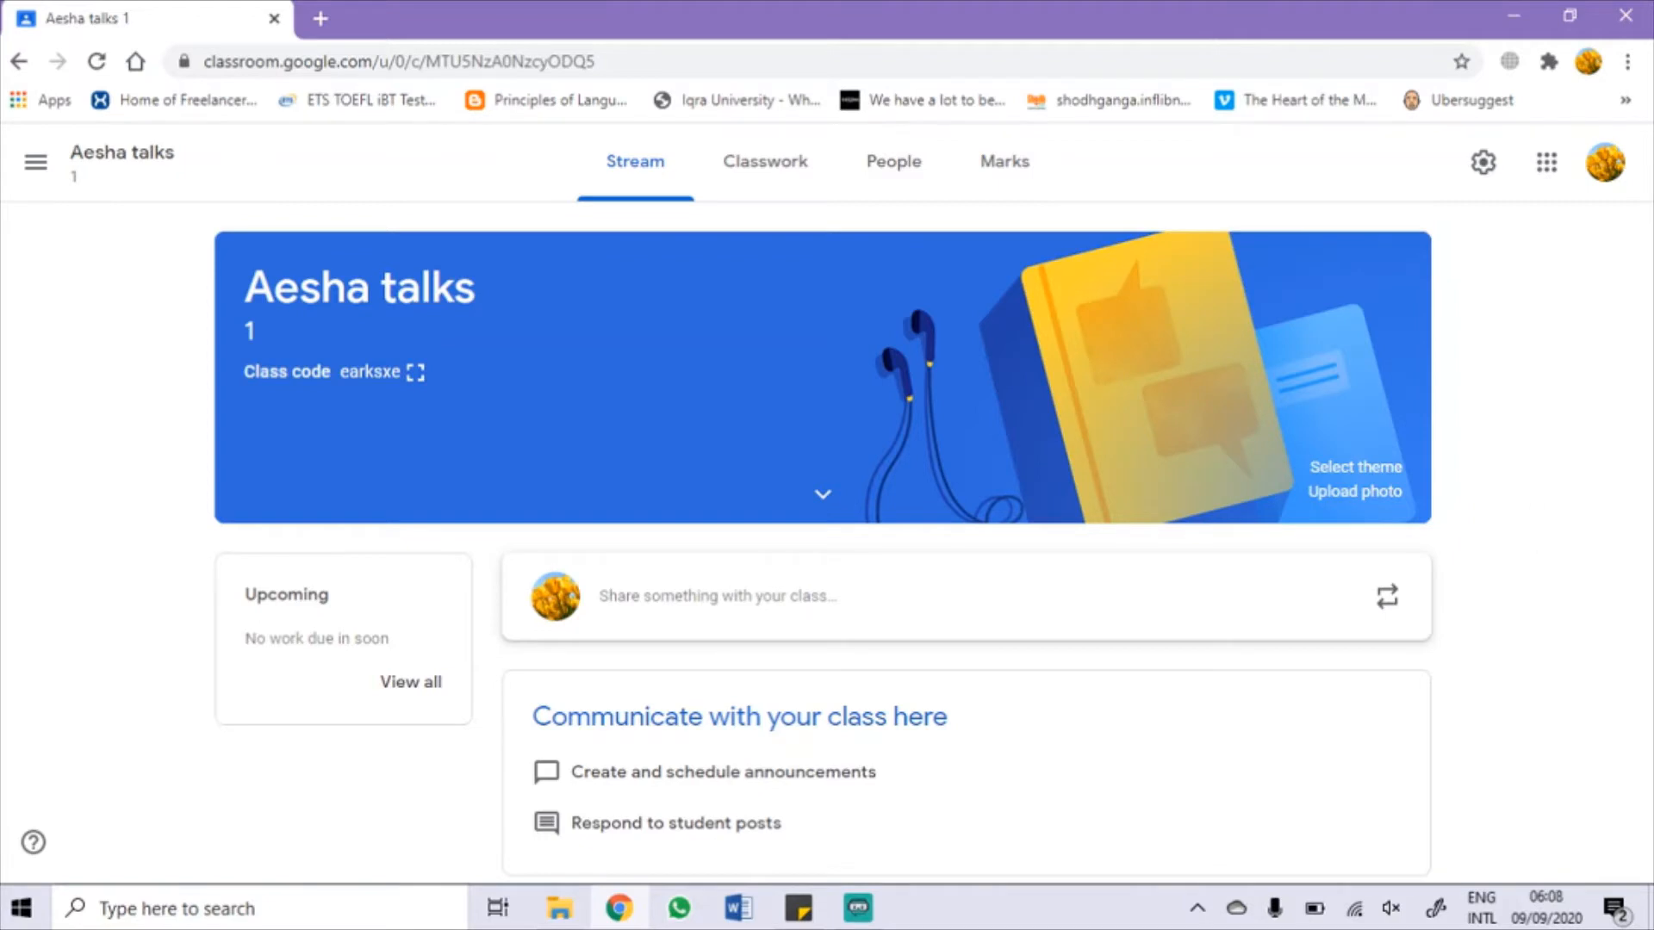
scroll(1241, 415, "up", 5)
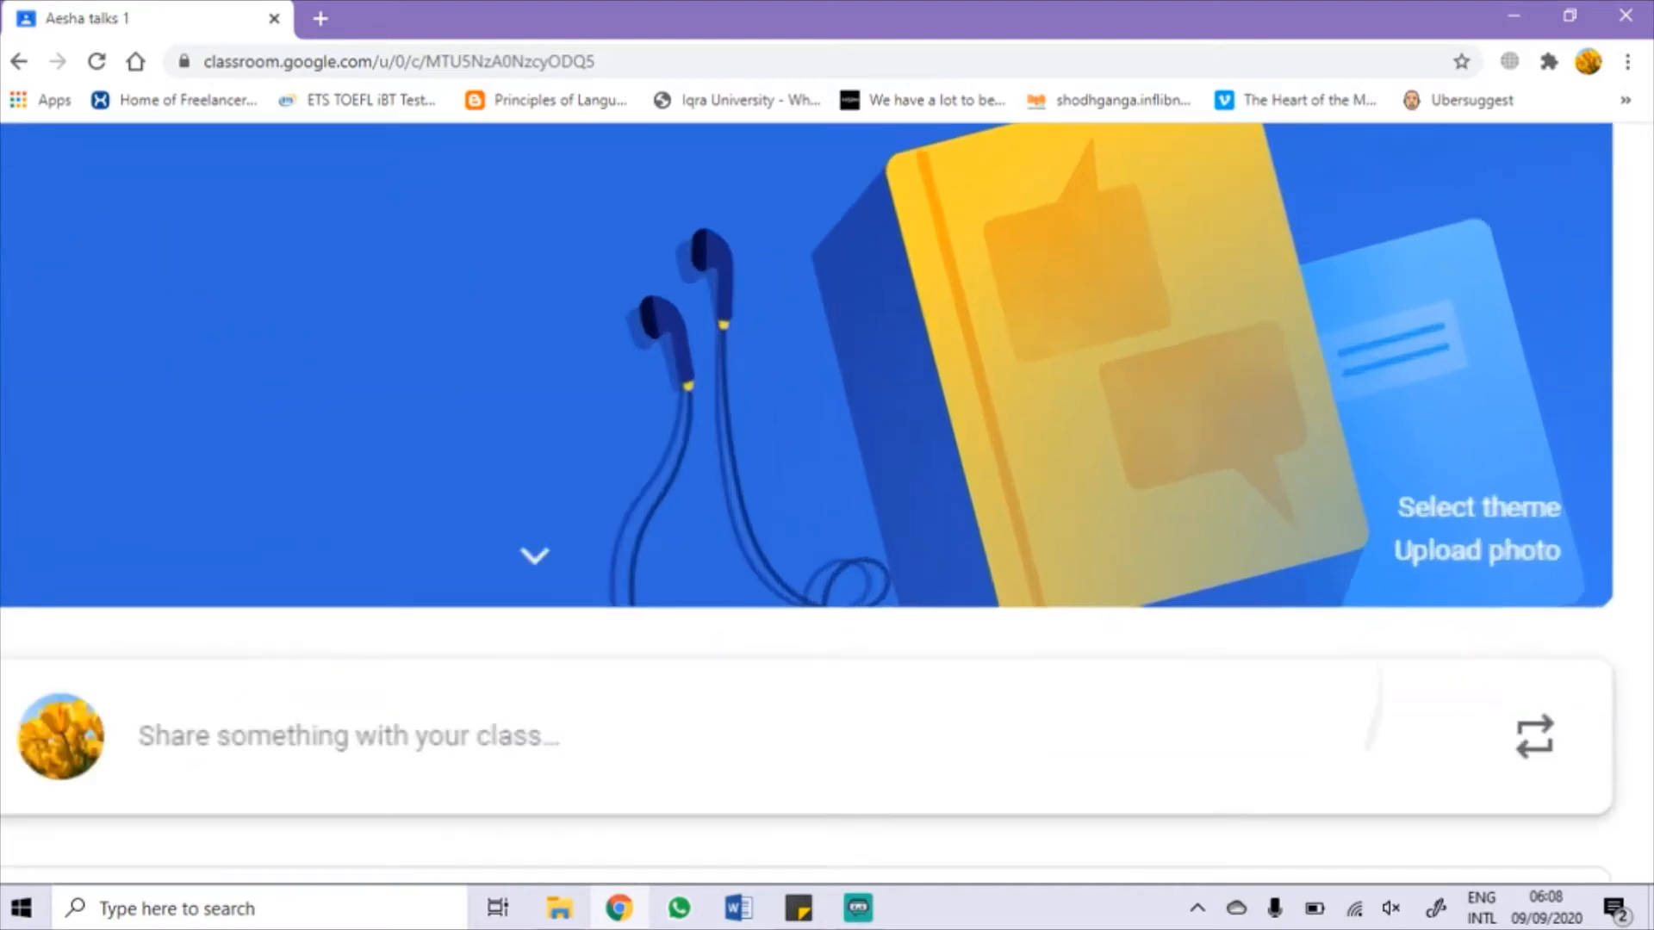
scroll(1462, 436, "right", 4)
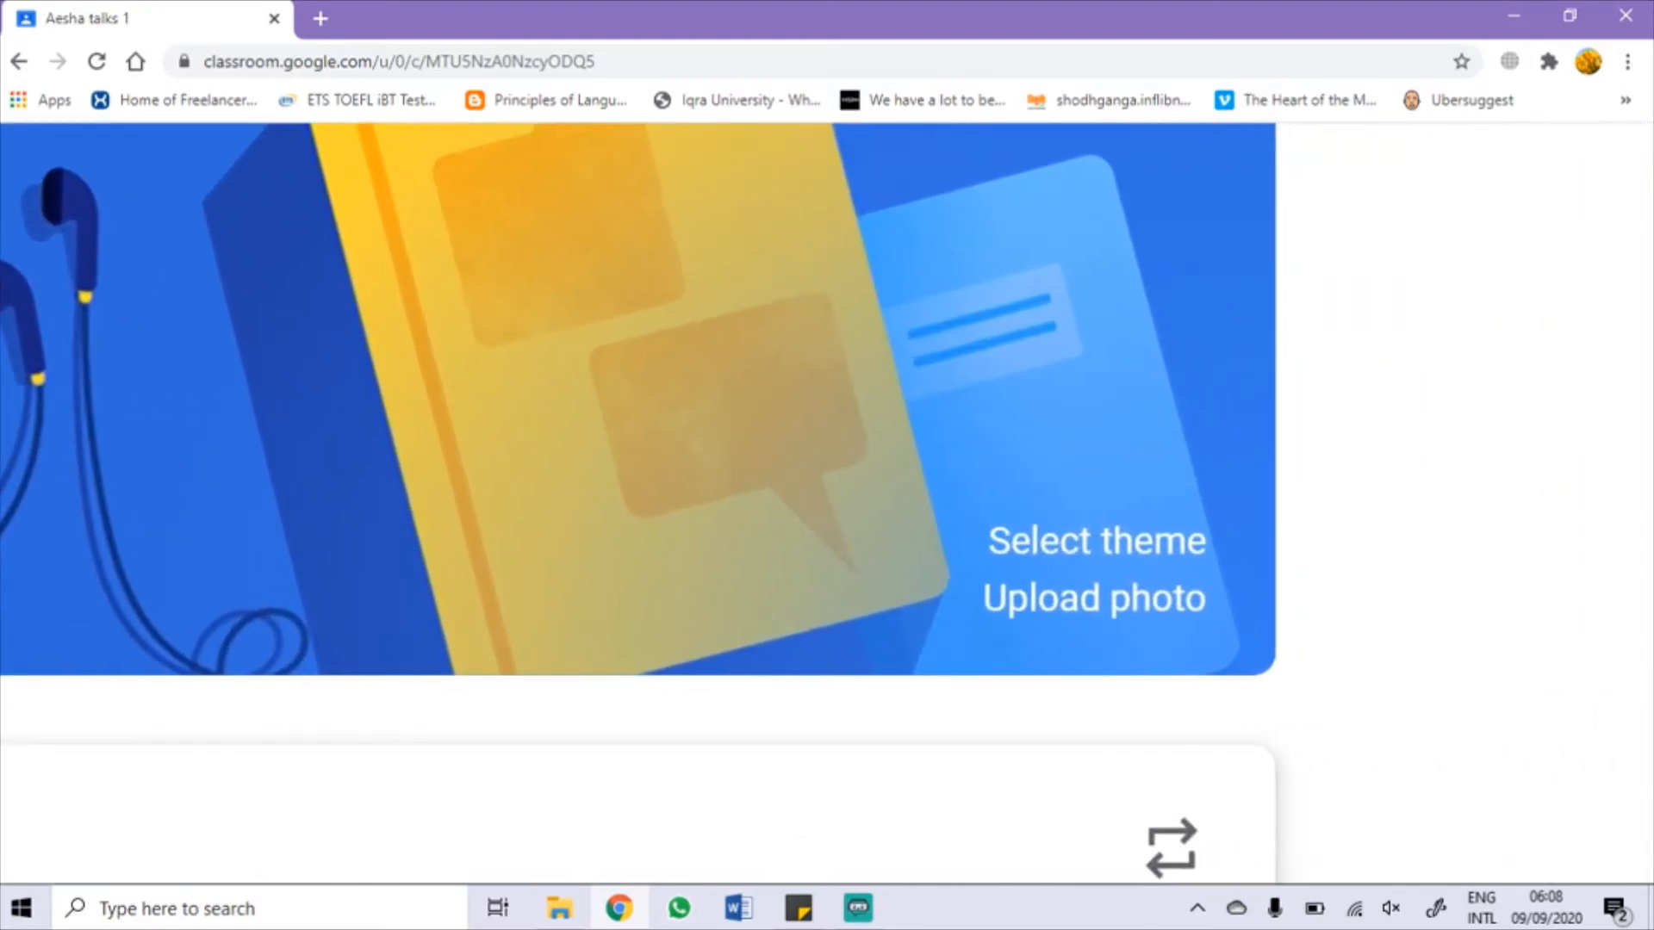
Step: Try uploading a photo for the class banner, then close the upload window
left_click(1094, 597)
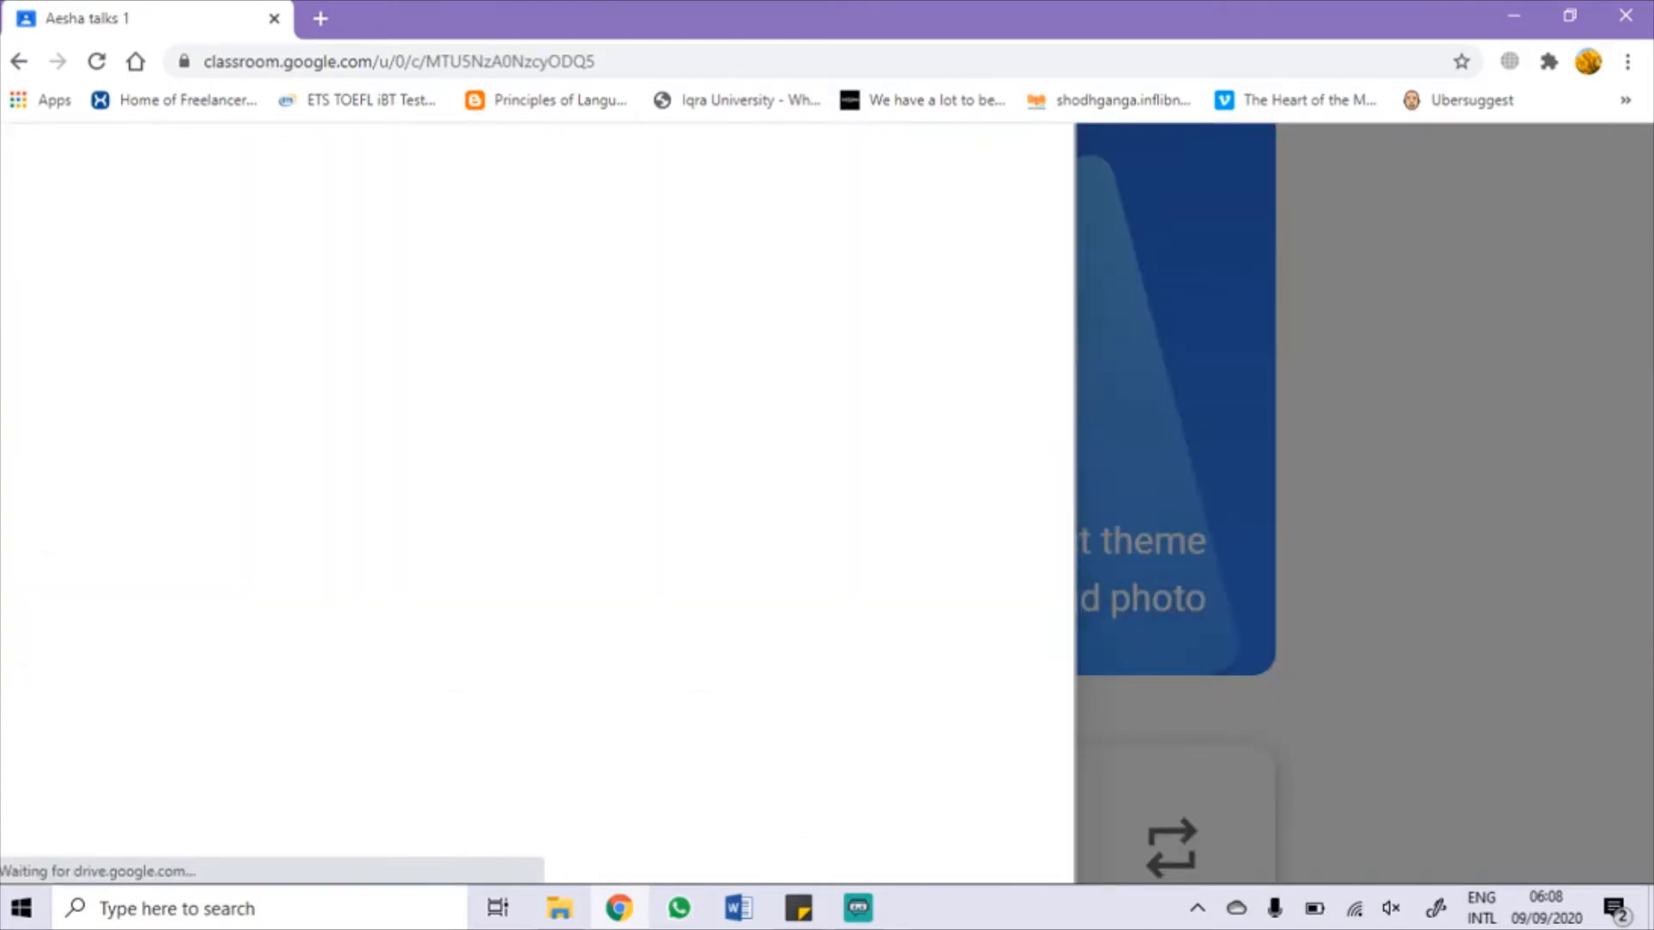
scroll(1493, 369, "down", 4)
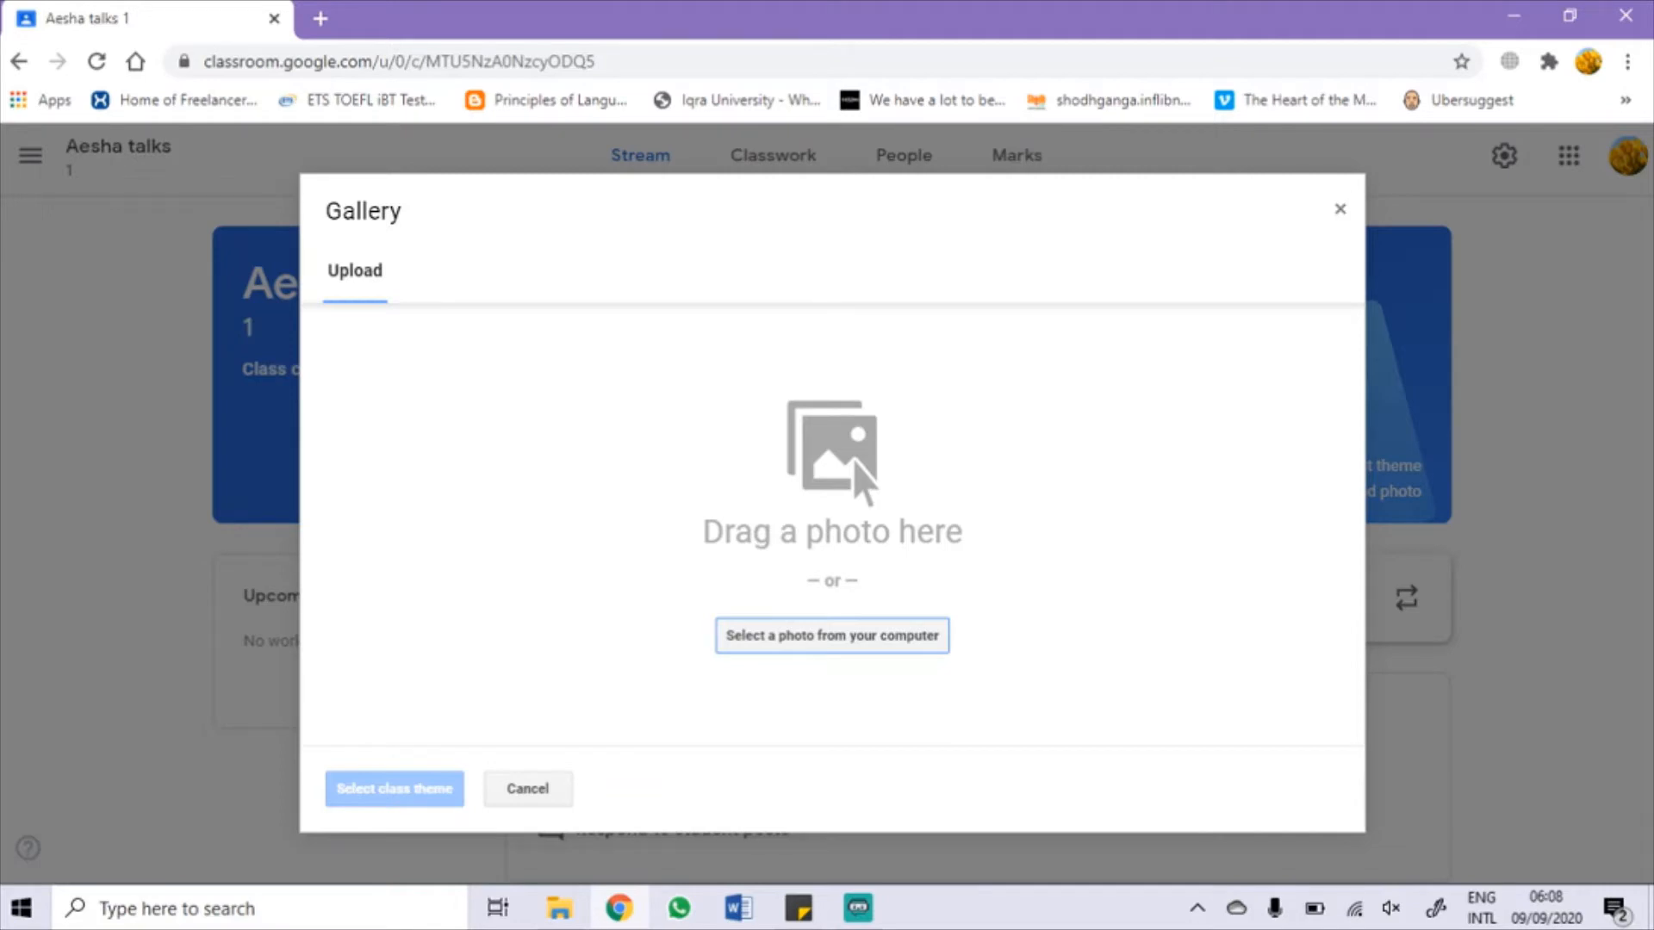
left_click(1340, 208)
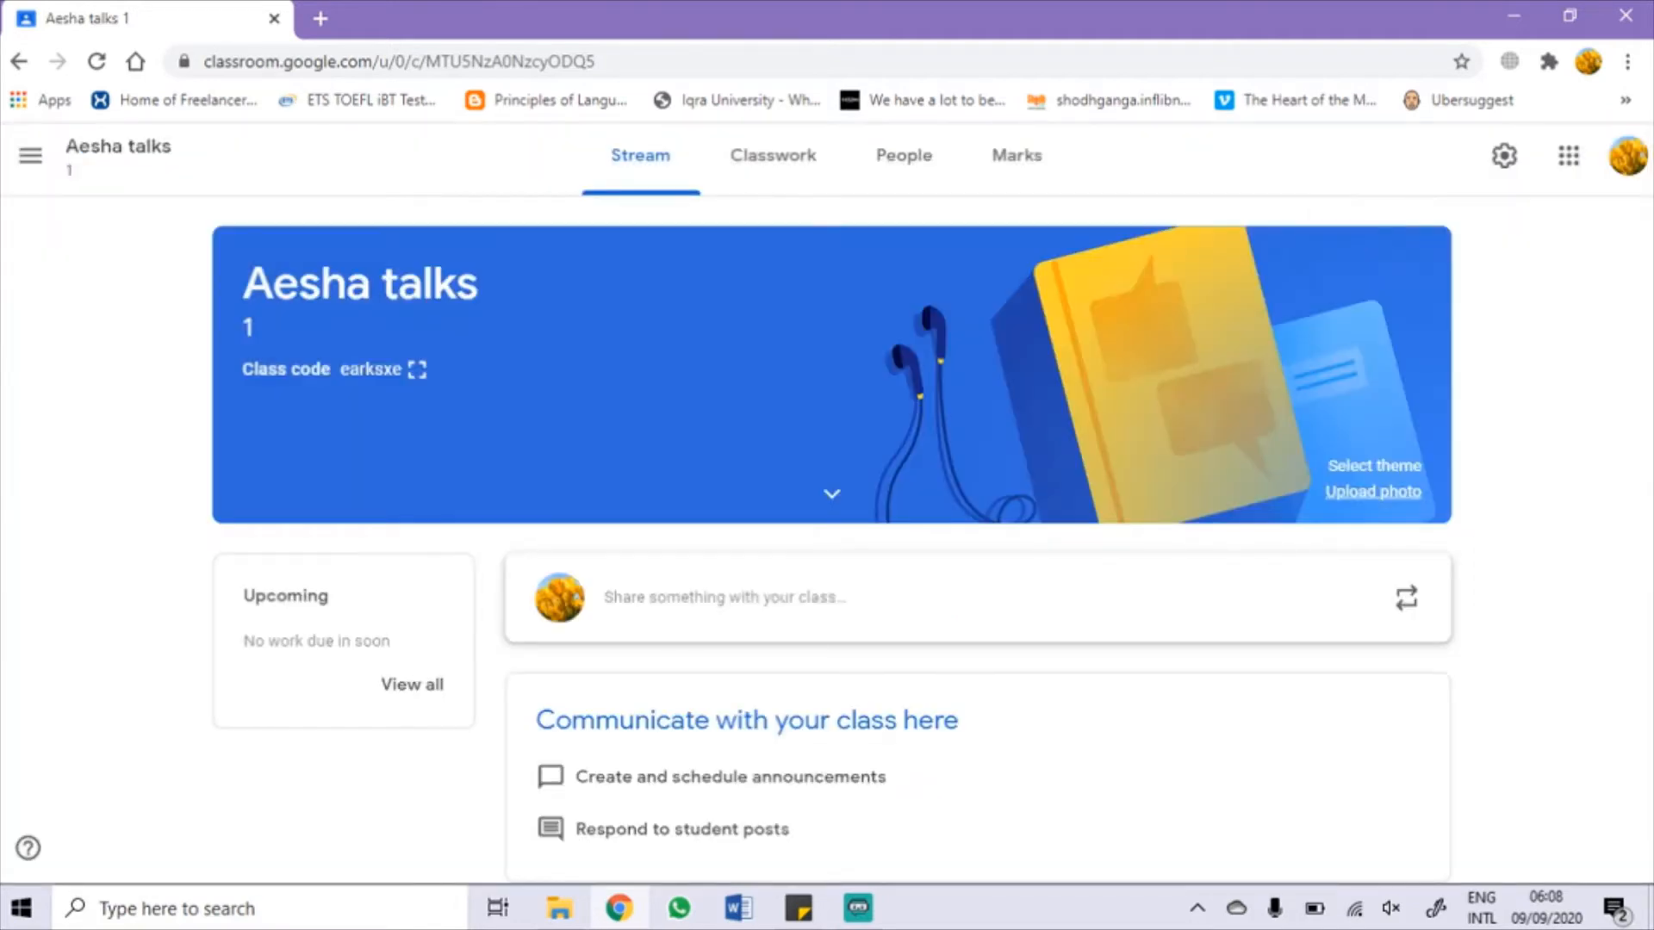
Step: Browse the theme categories and apply the English & History notebook-and-laptop theme to the banner
left_click(1374, 465)
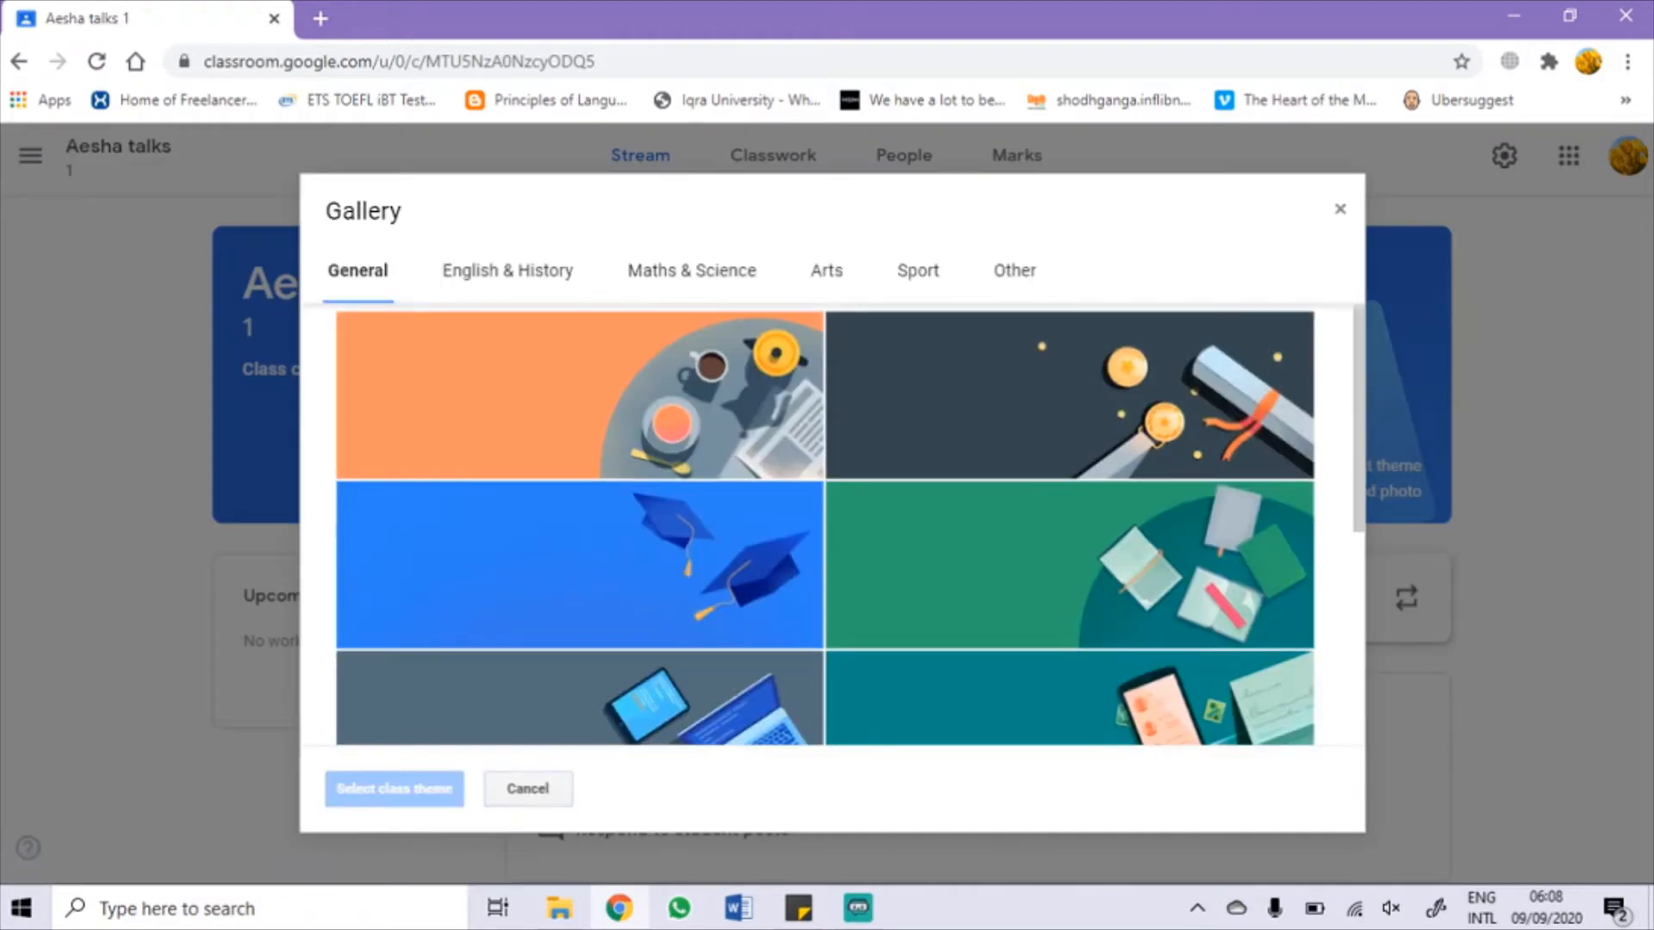
scroll(826, 524, "down", 4)
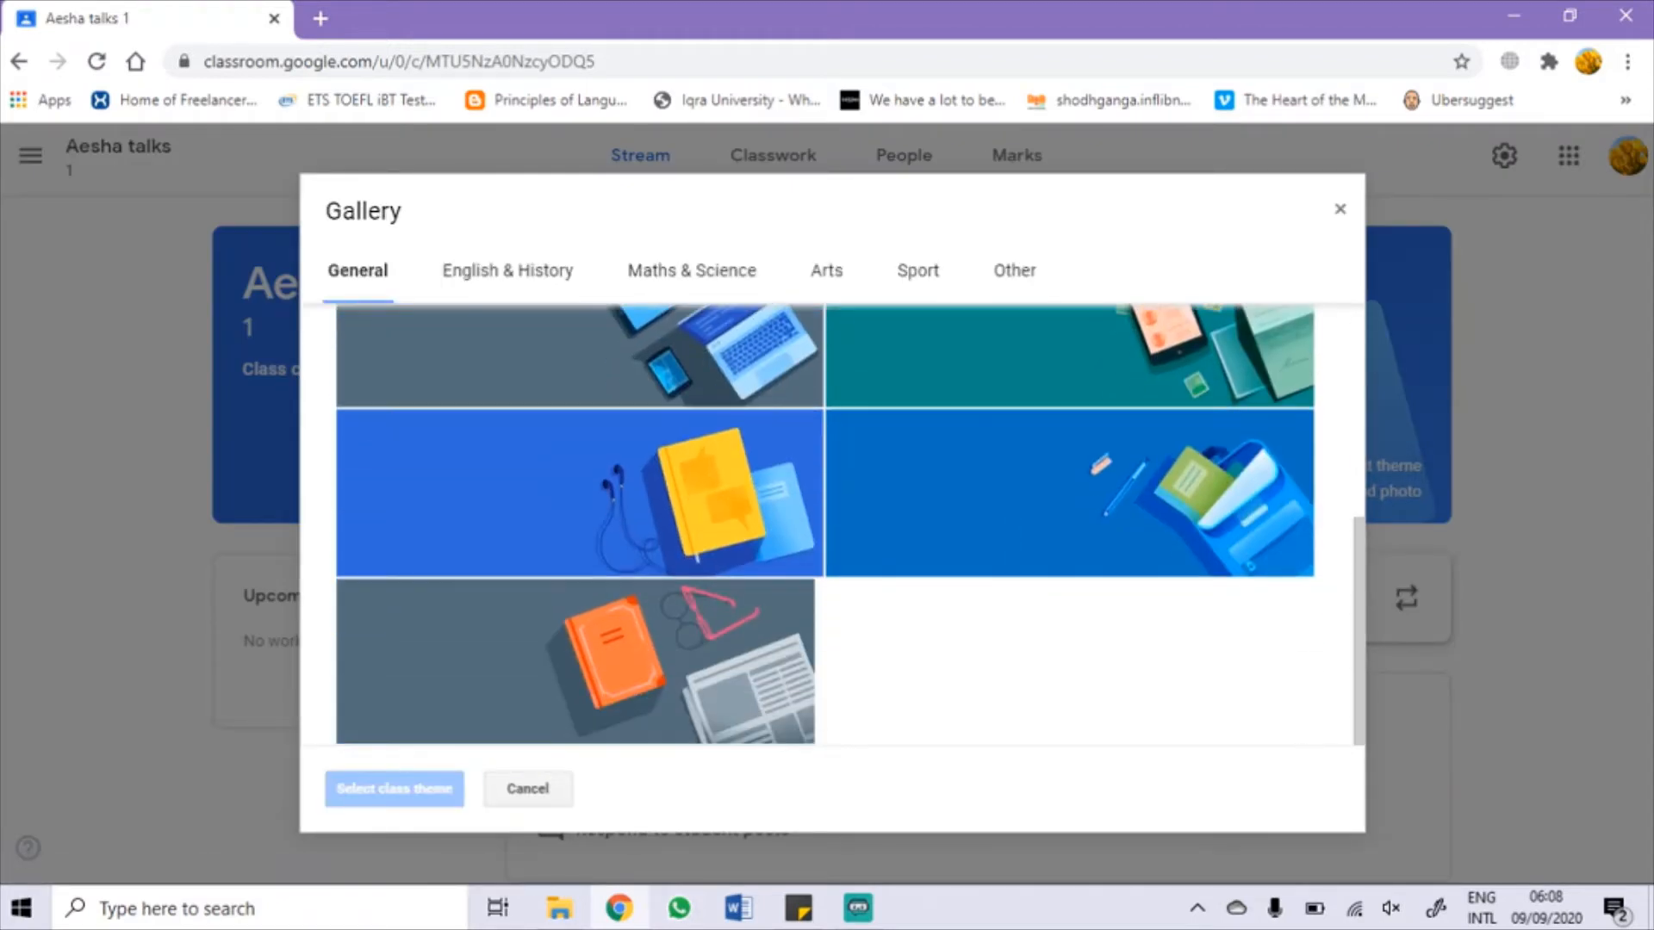
left_click(506, 271)
left_click(691, 272)
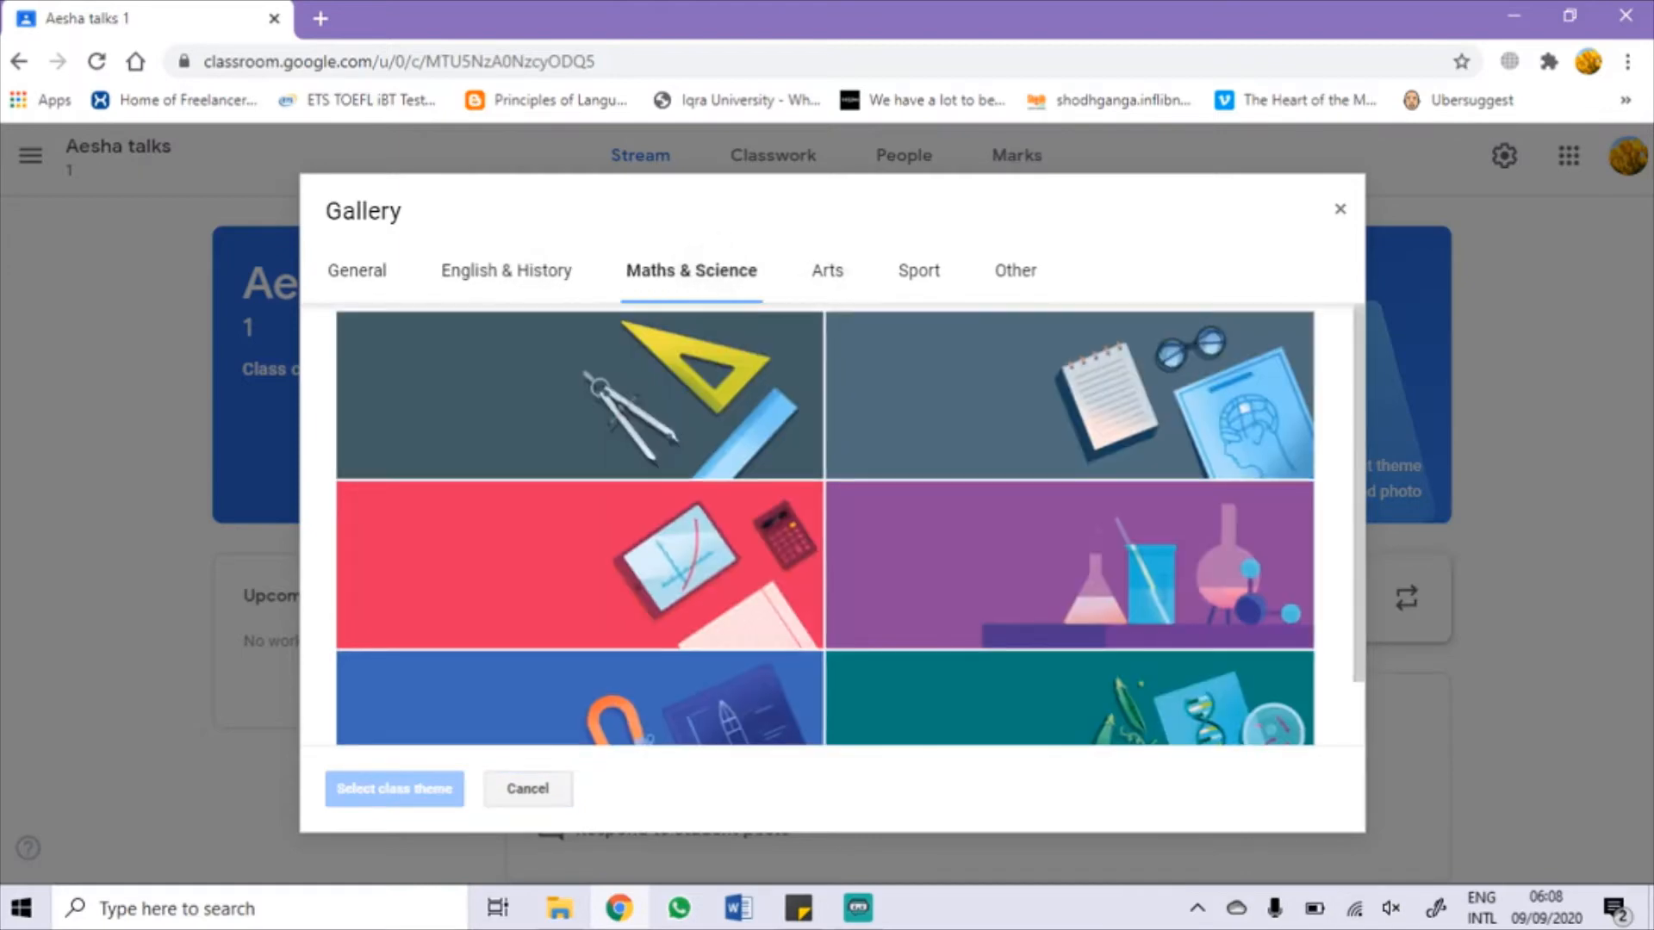
left_click(918, 272)
left_click(1014, 271)
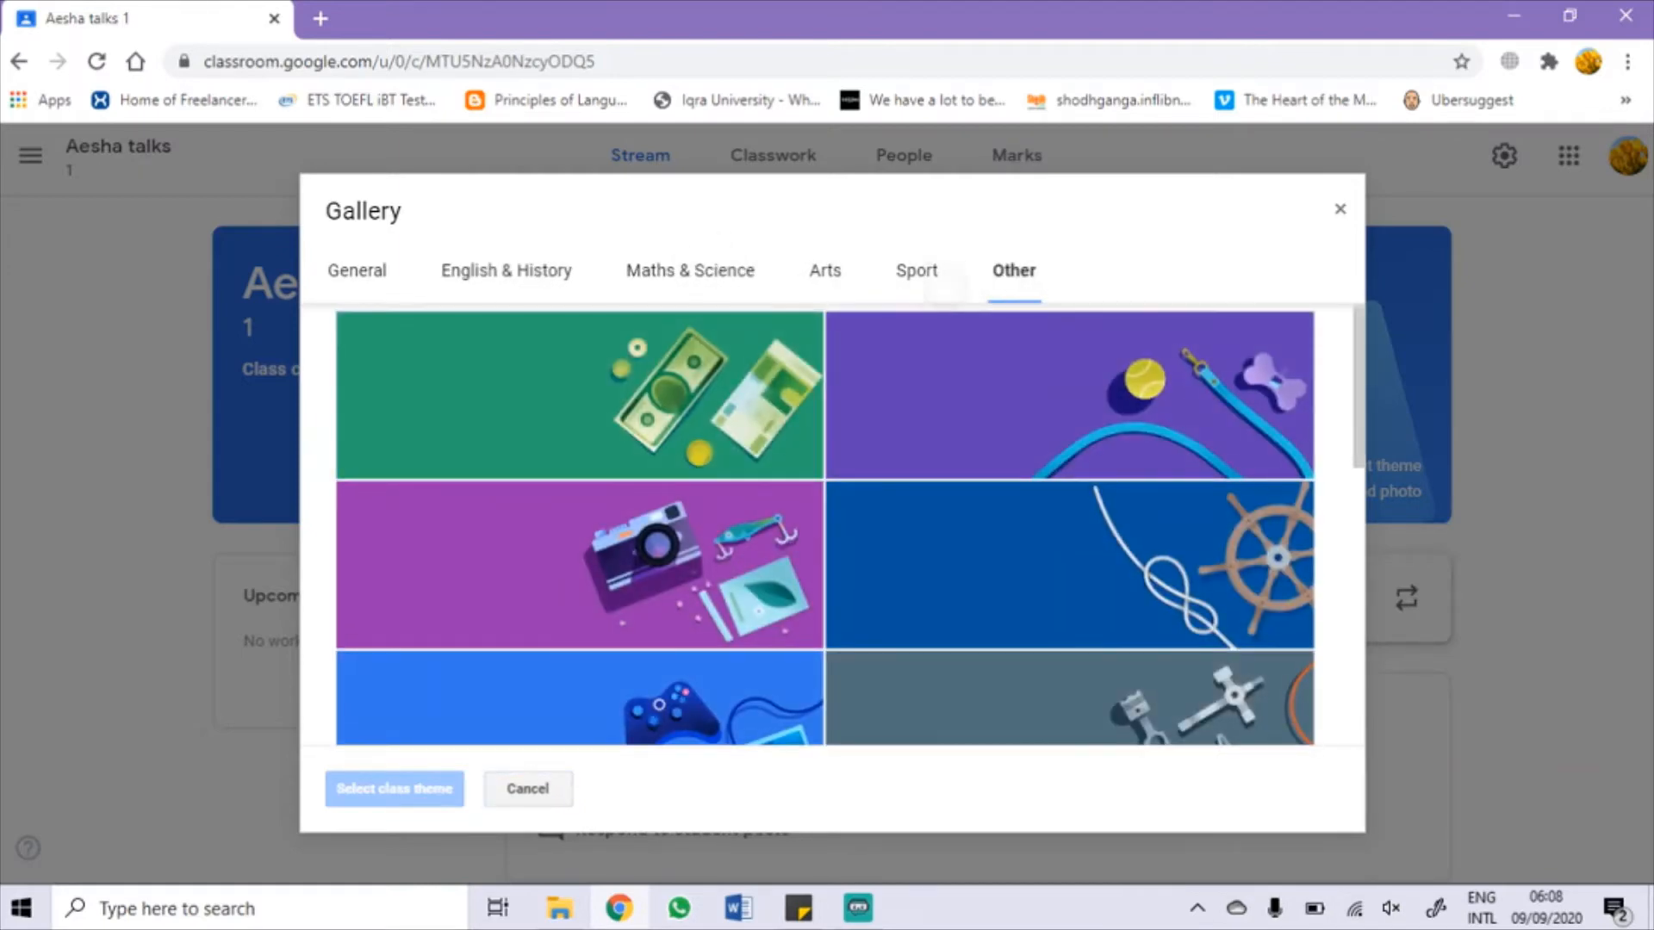
left_click(506, 272)
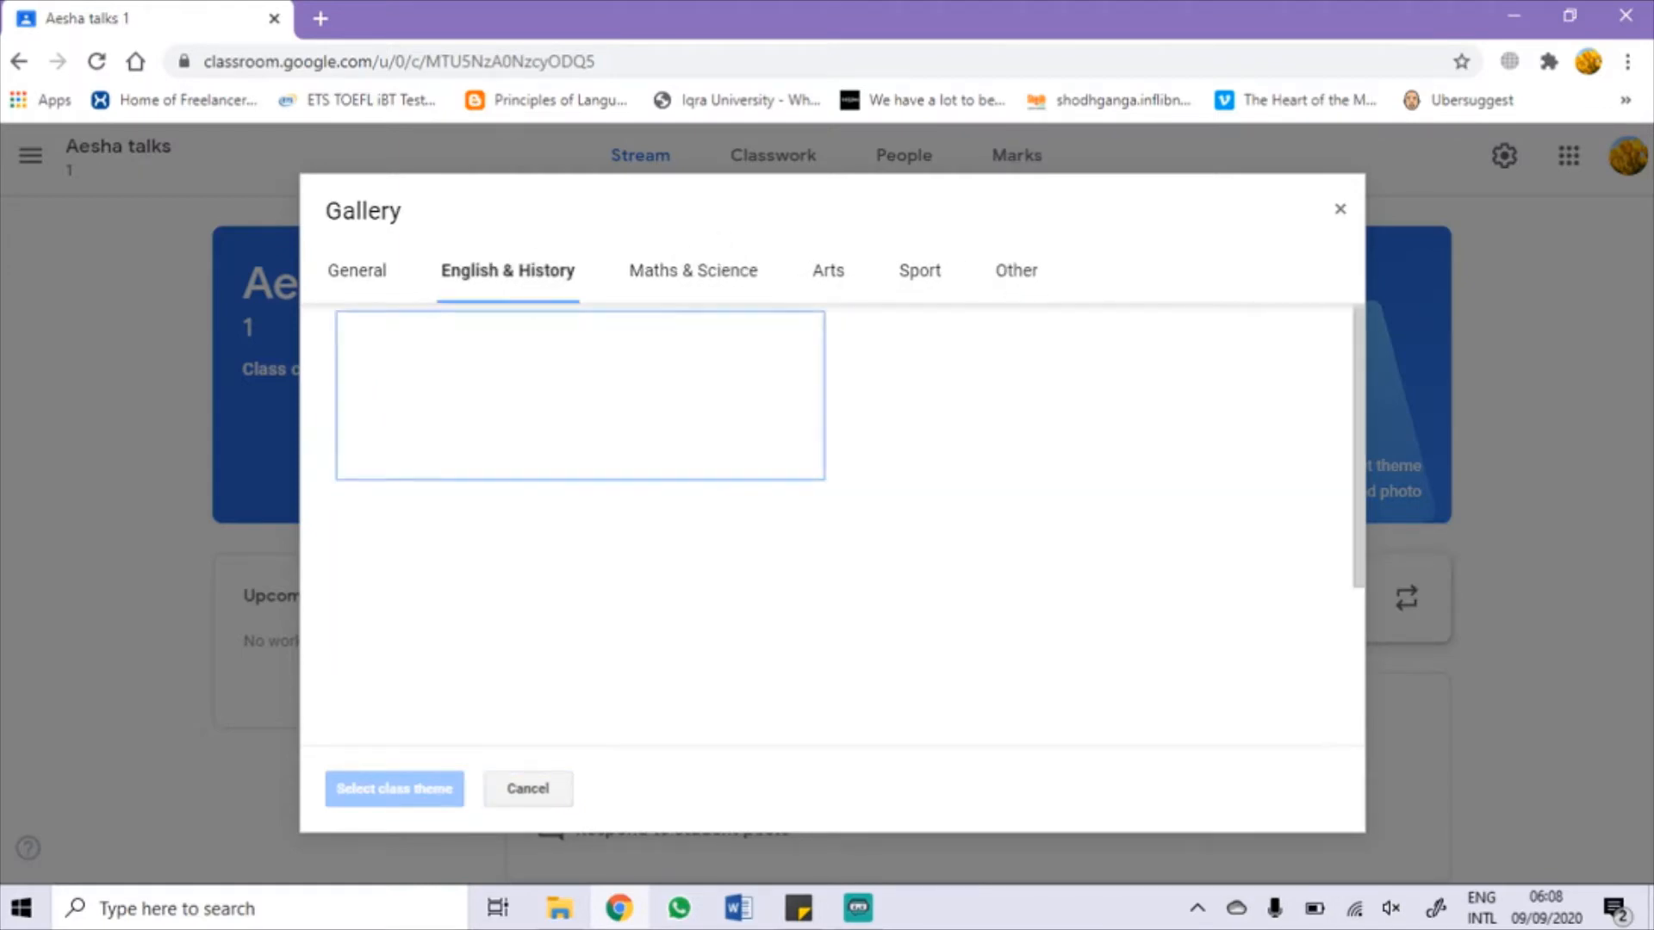
scroll(824, 526, "down", 2)
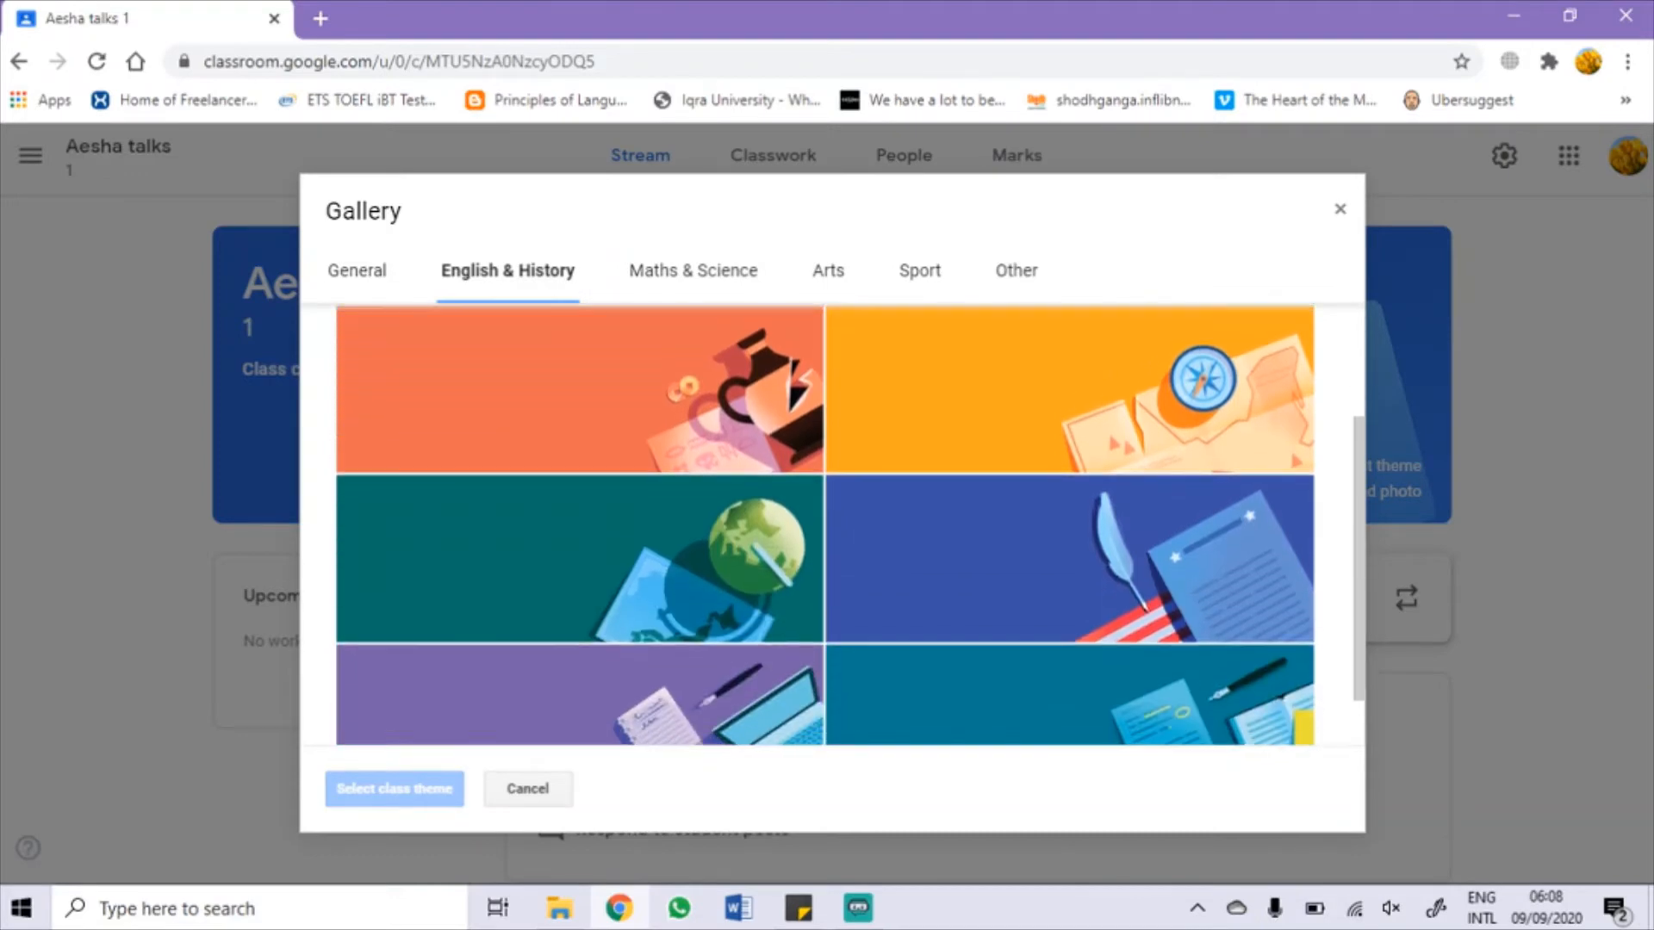
left_click(579, 696)
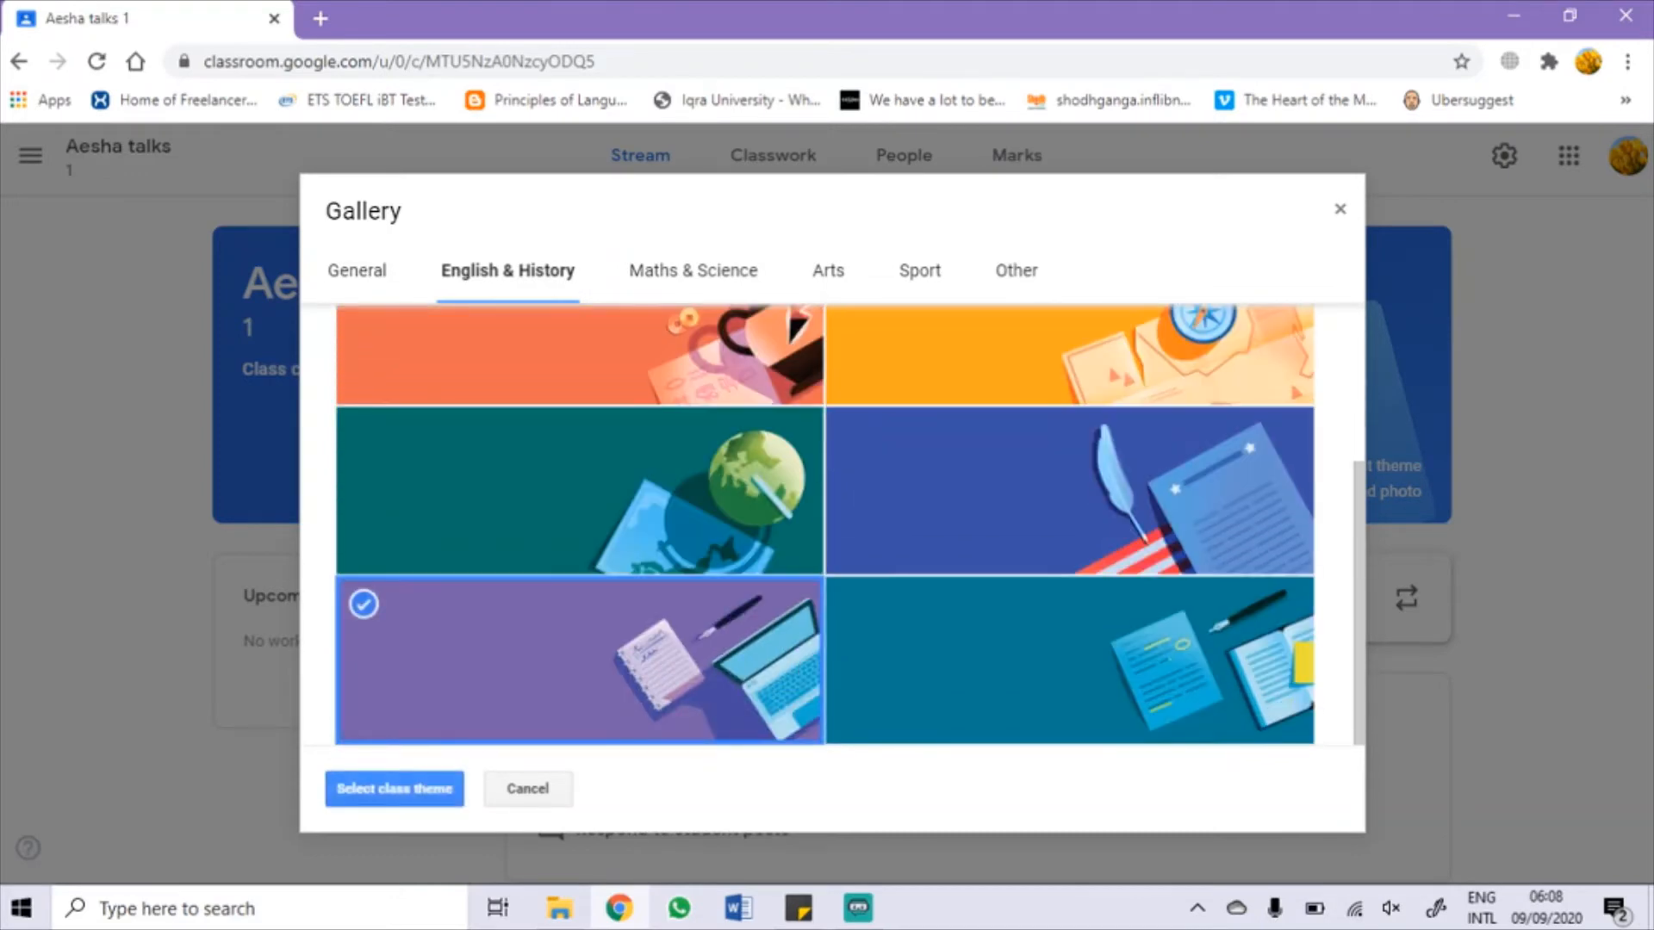
left_click(395, 789)
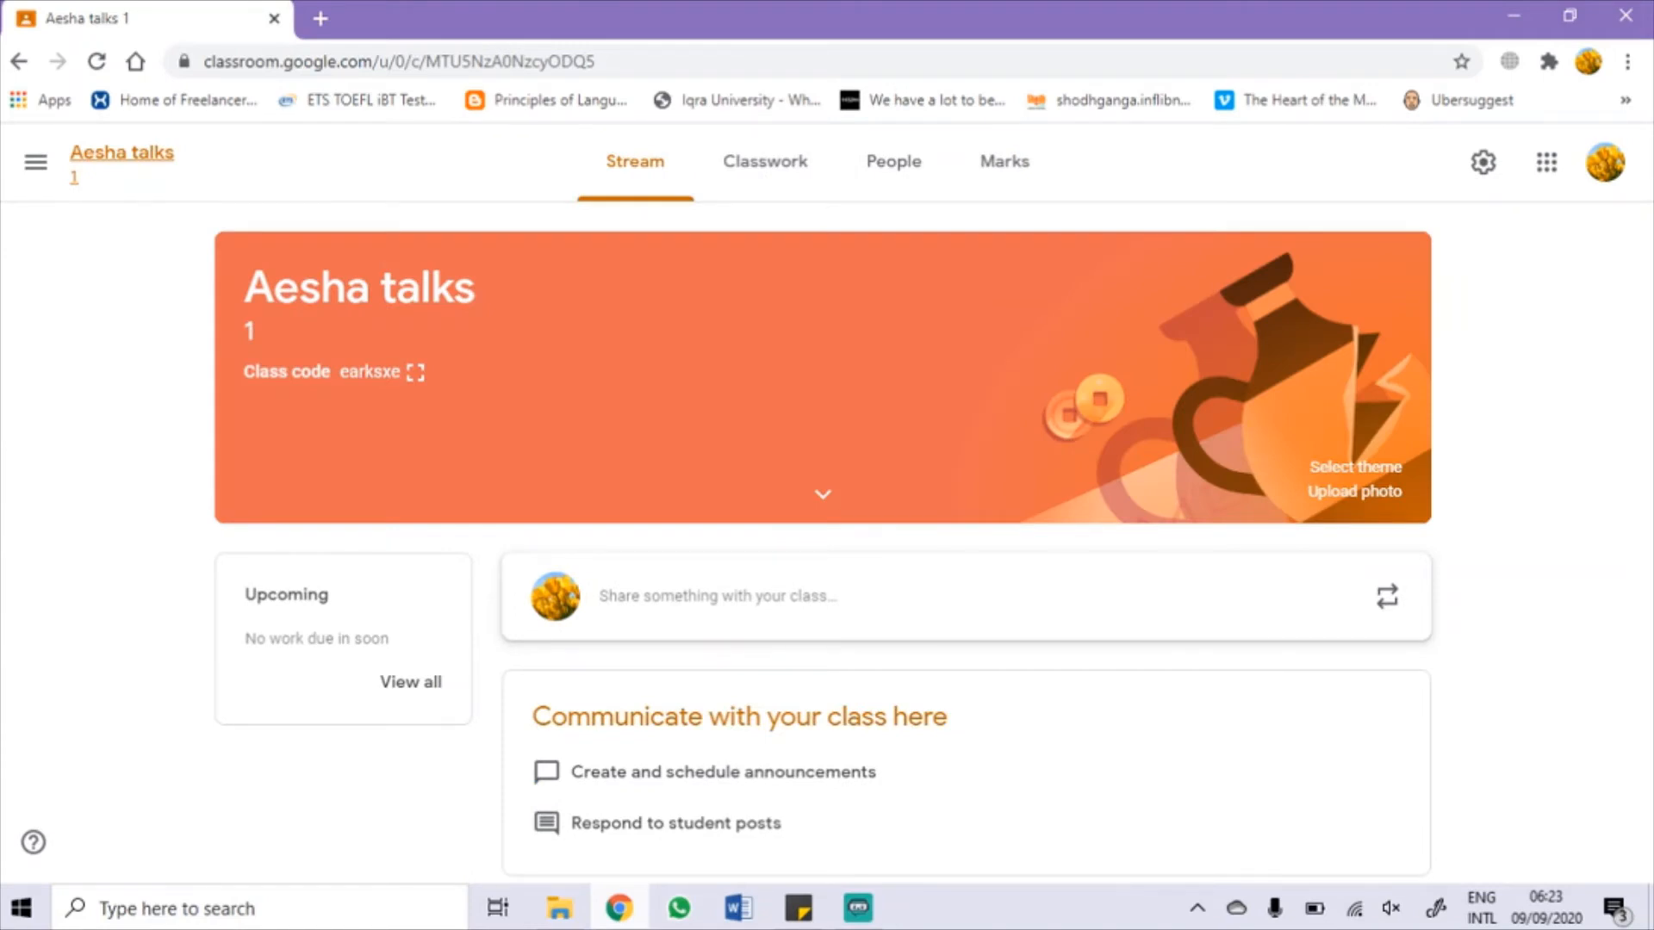
left_click(894, 162)
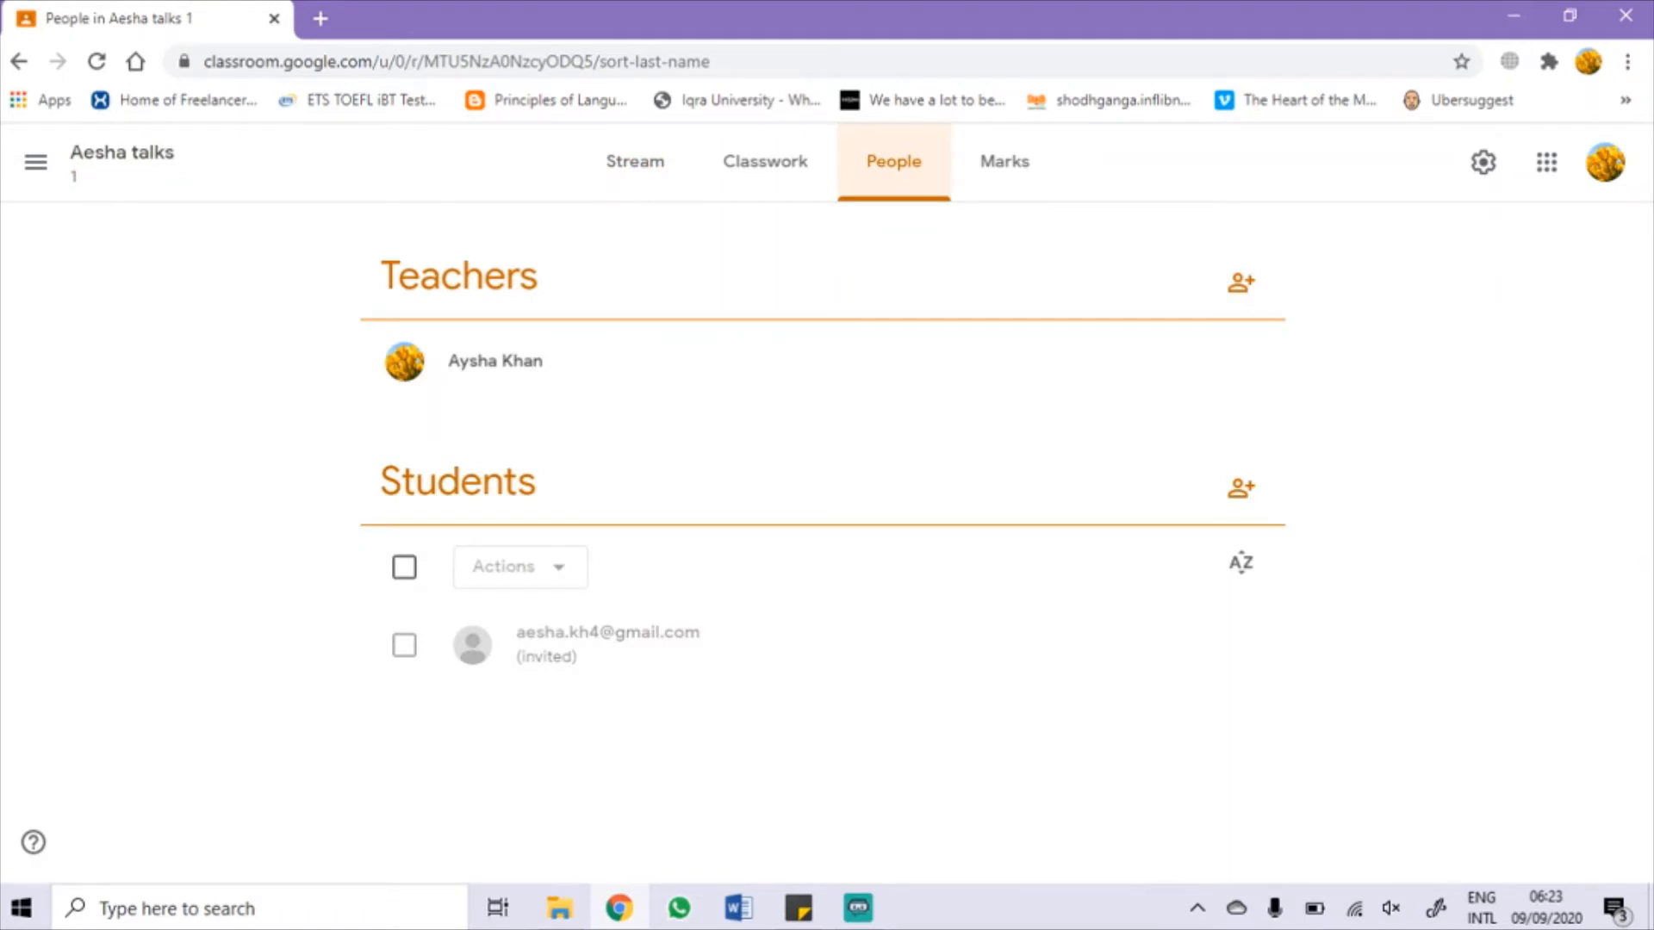
Step: Open the teacher and student invite dialogs without sending, copying the class invitation link
left_click(1240, 282)
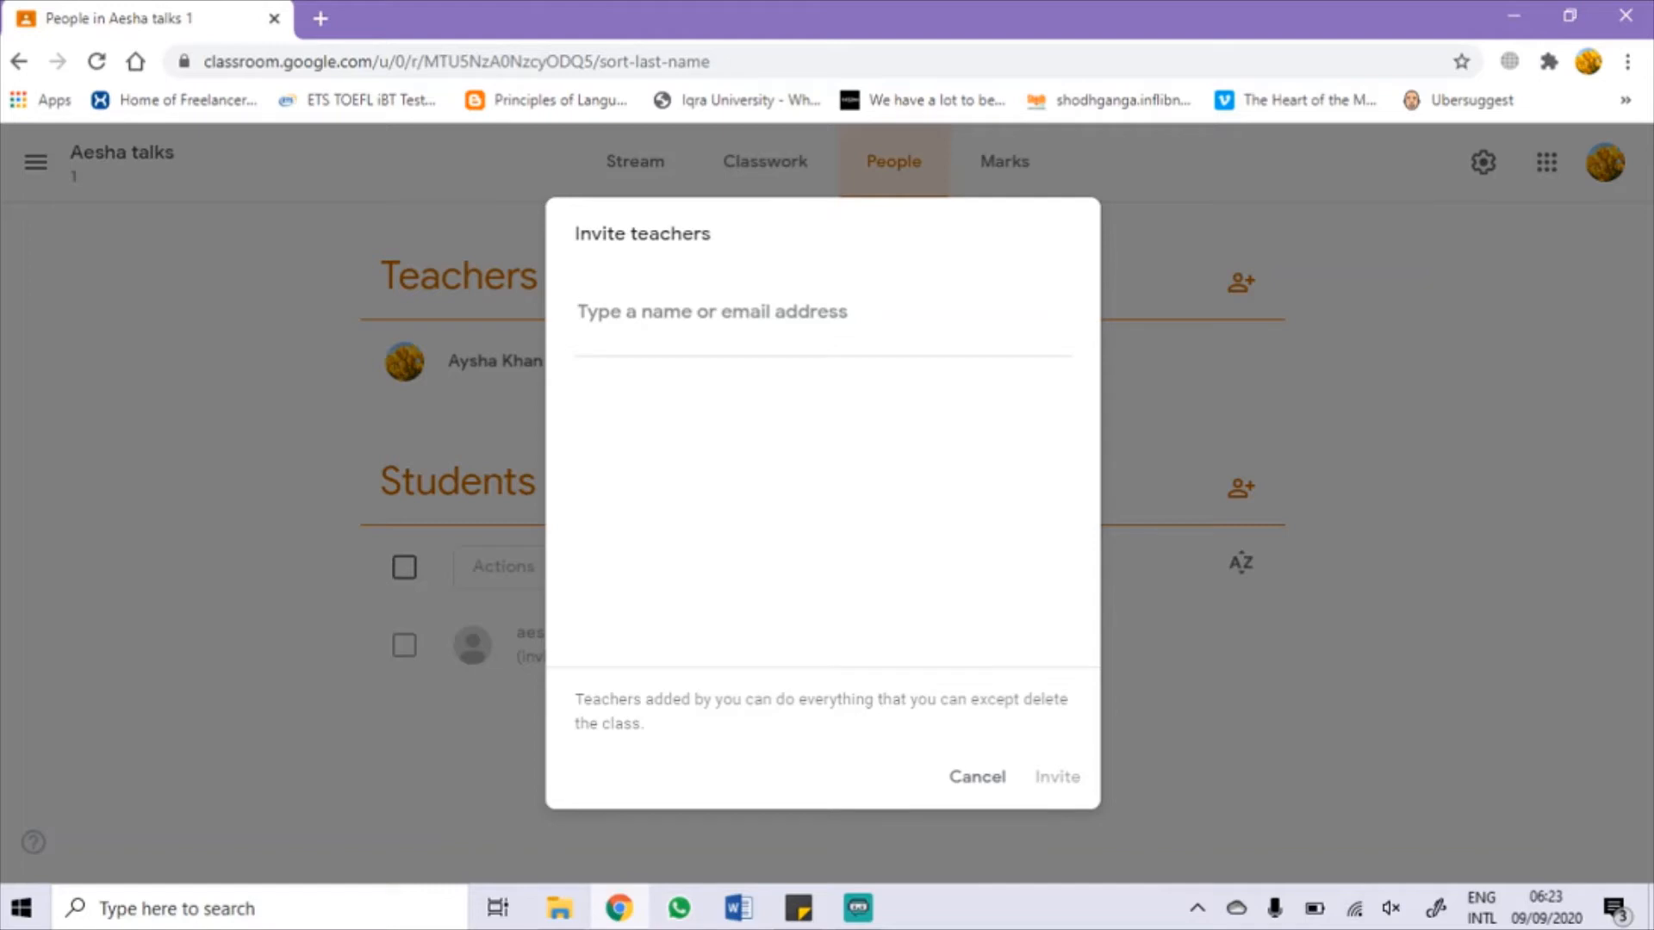
left_click(977, 776)
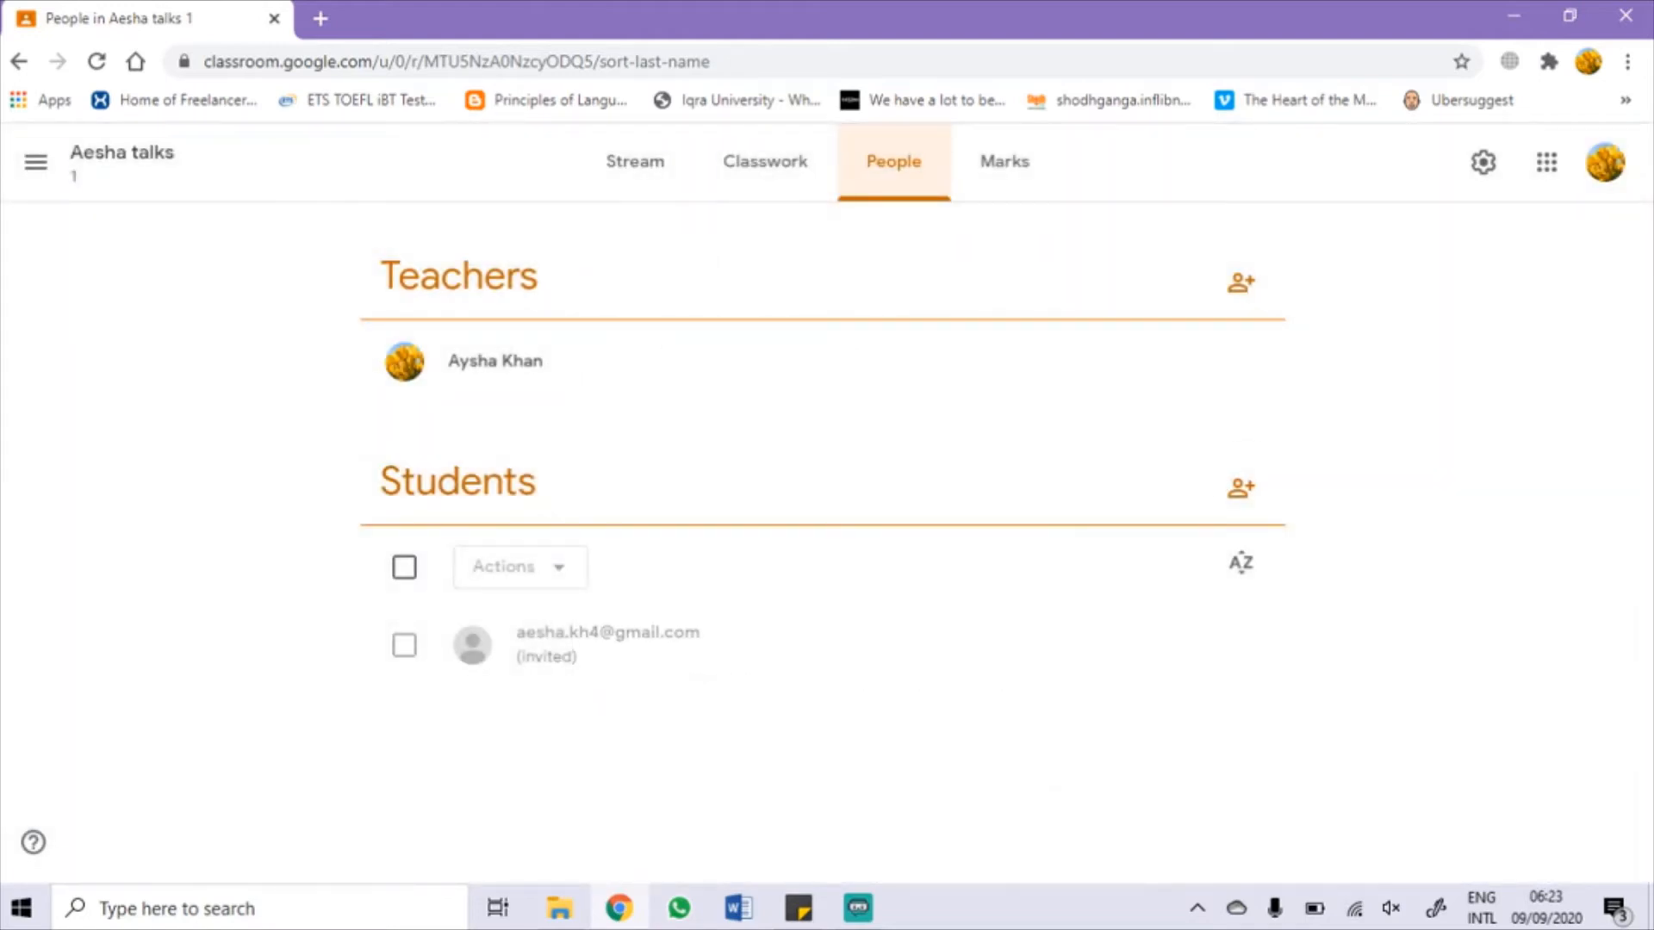
left_click(1240, 488)
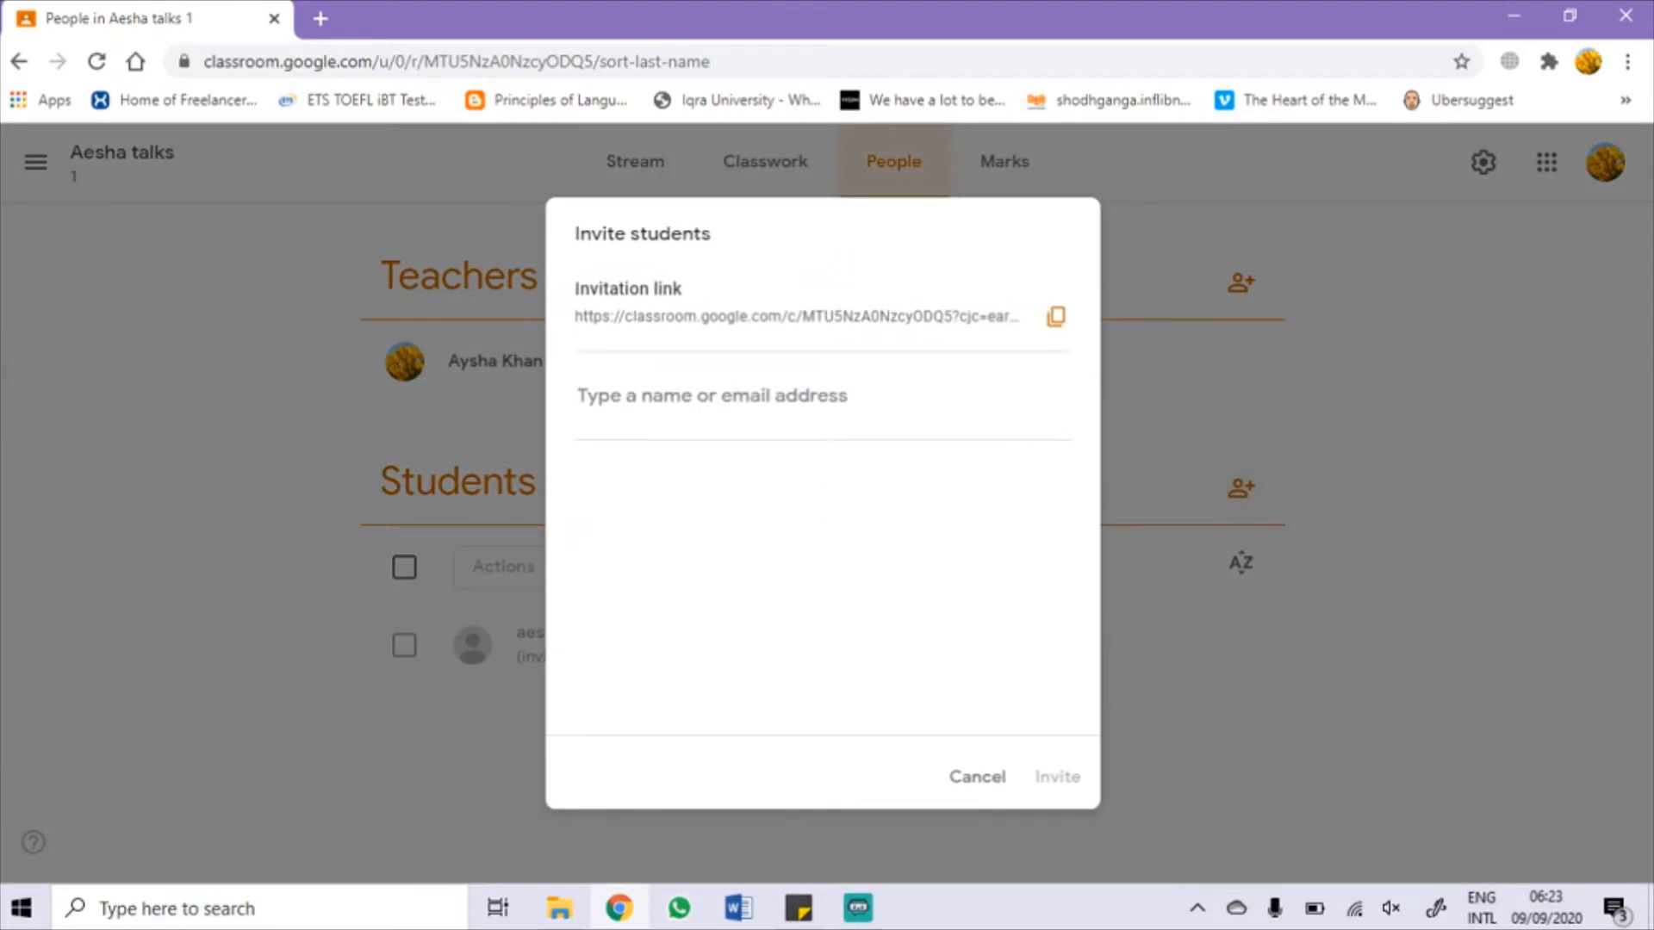
type("aysha")
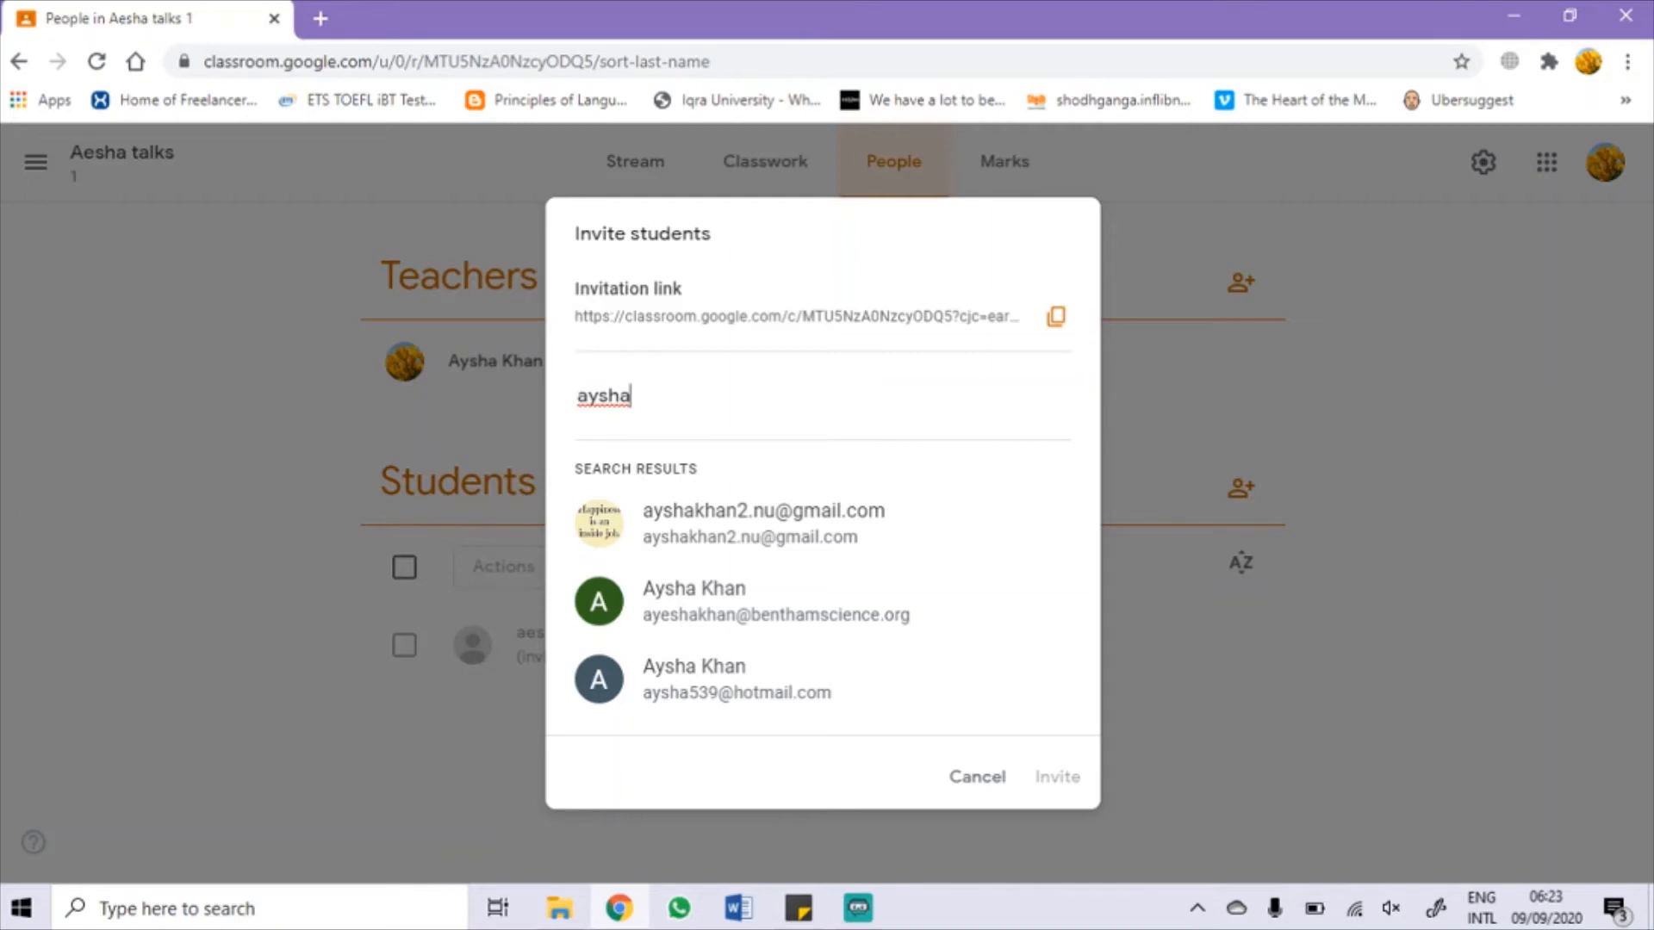
key("Return")
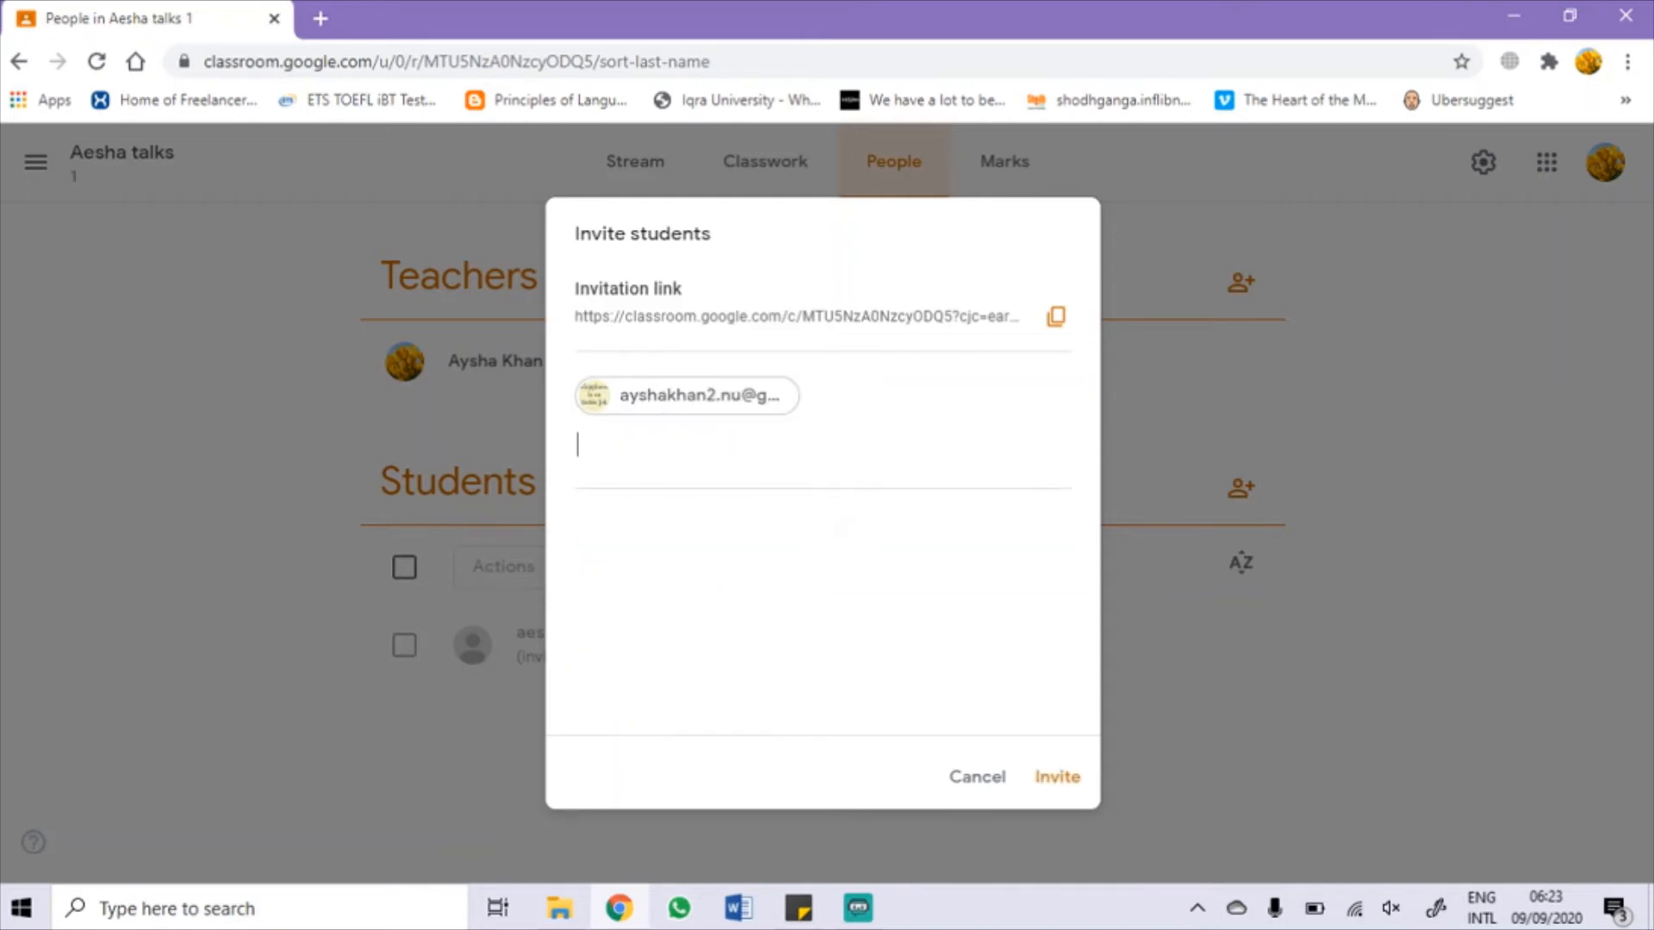
left_click(1056, 317)
left_click(976, 776)
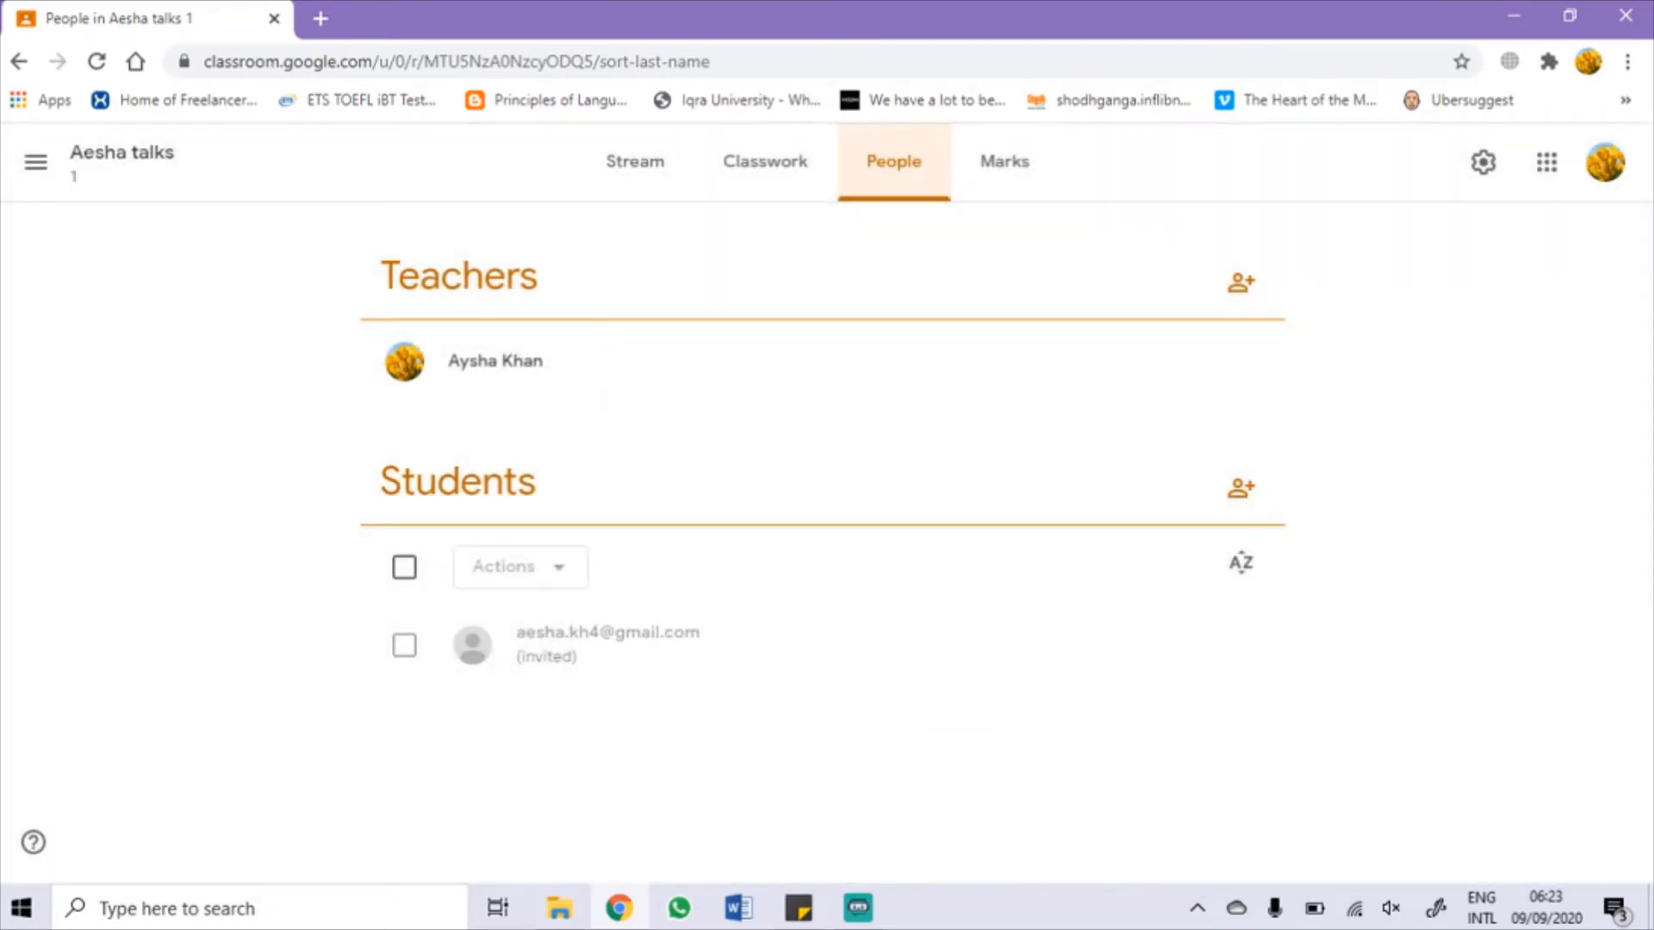
left_click(765, 162)
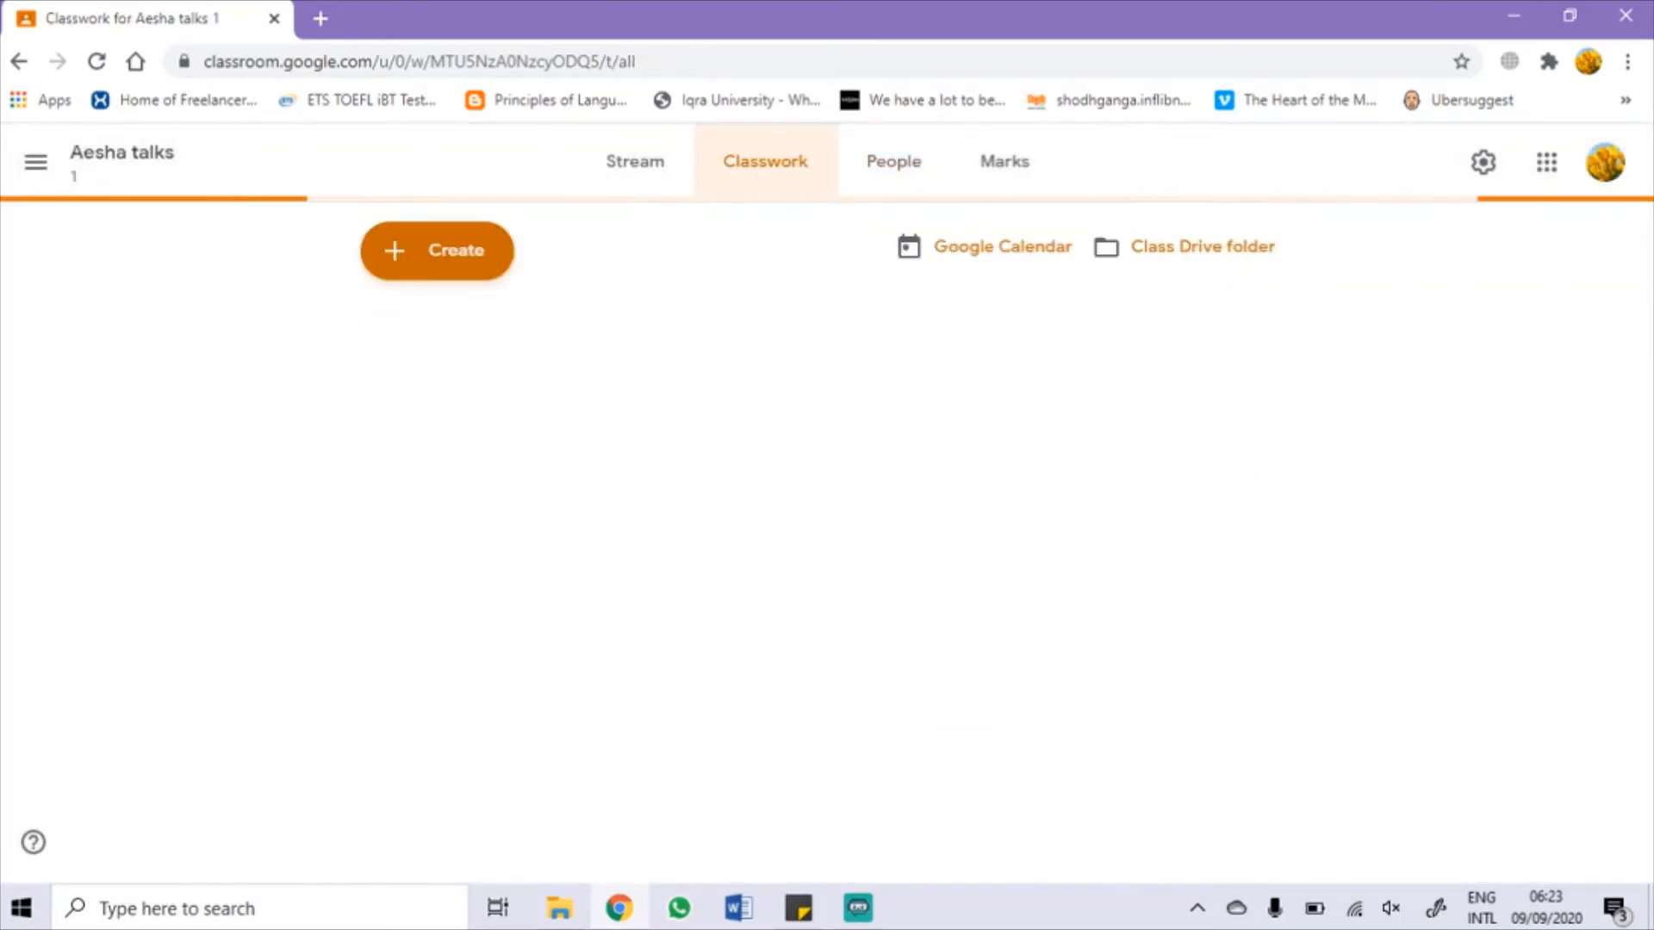
Step: Open the class calendar in Google Calendar, dismiss the welcome message and discard a draft event
left_click(1001, 249)
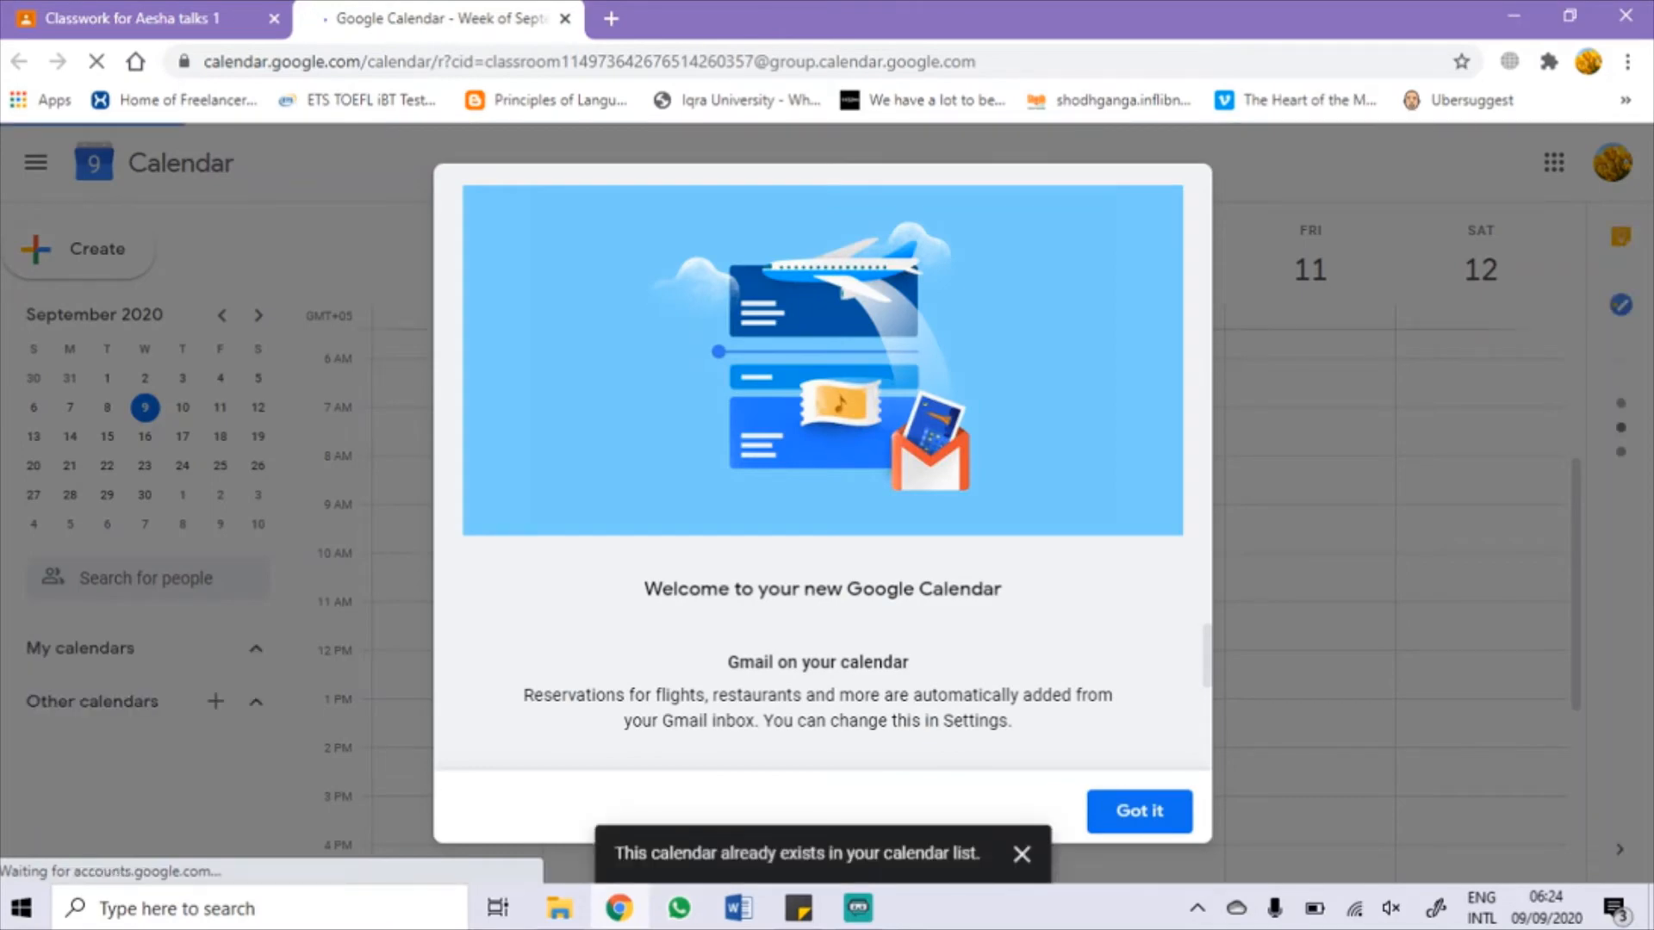
key("Escape")
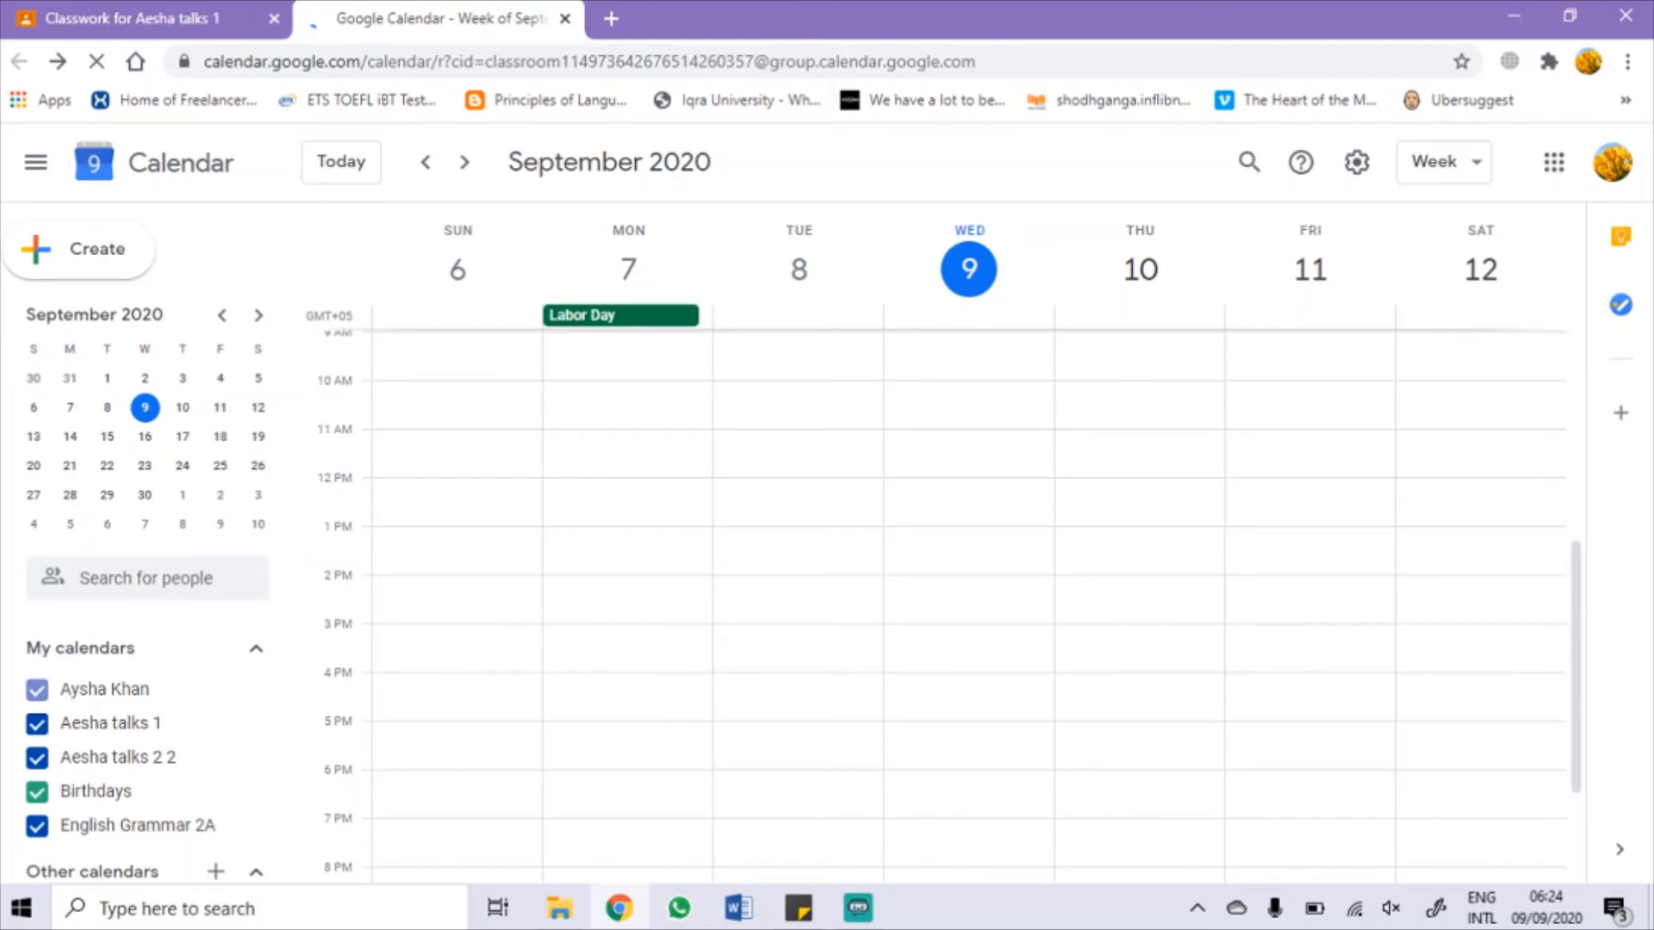
left_click(79, 249)
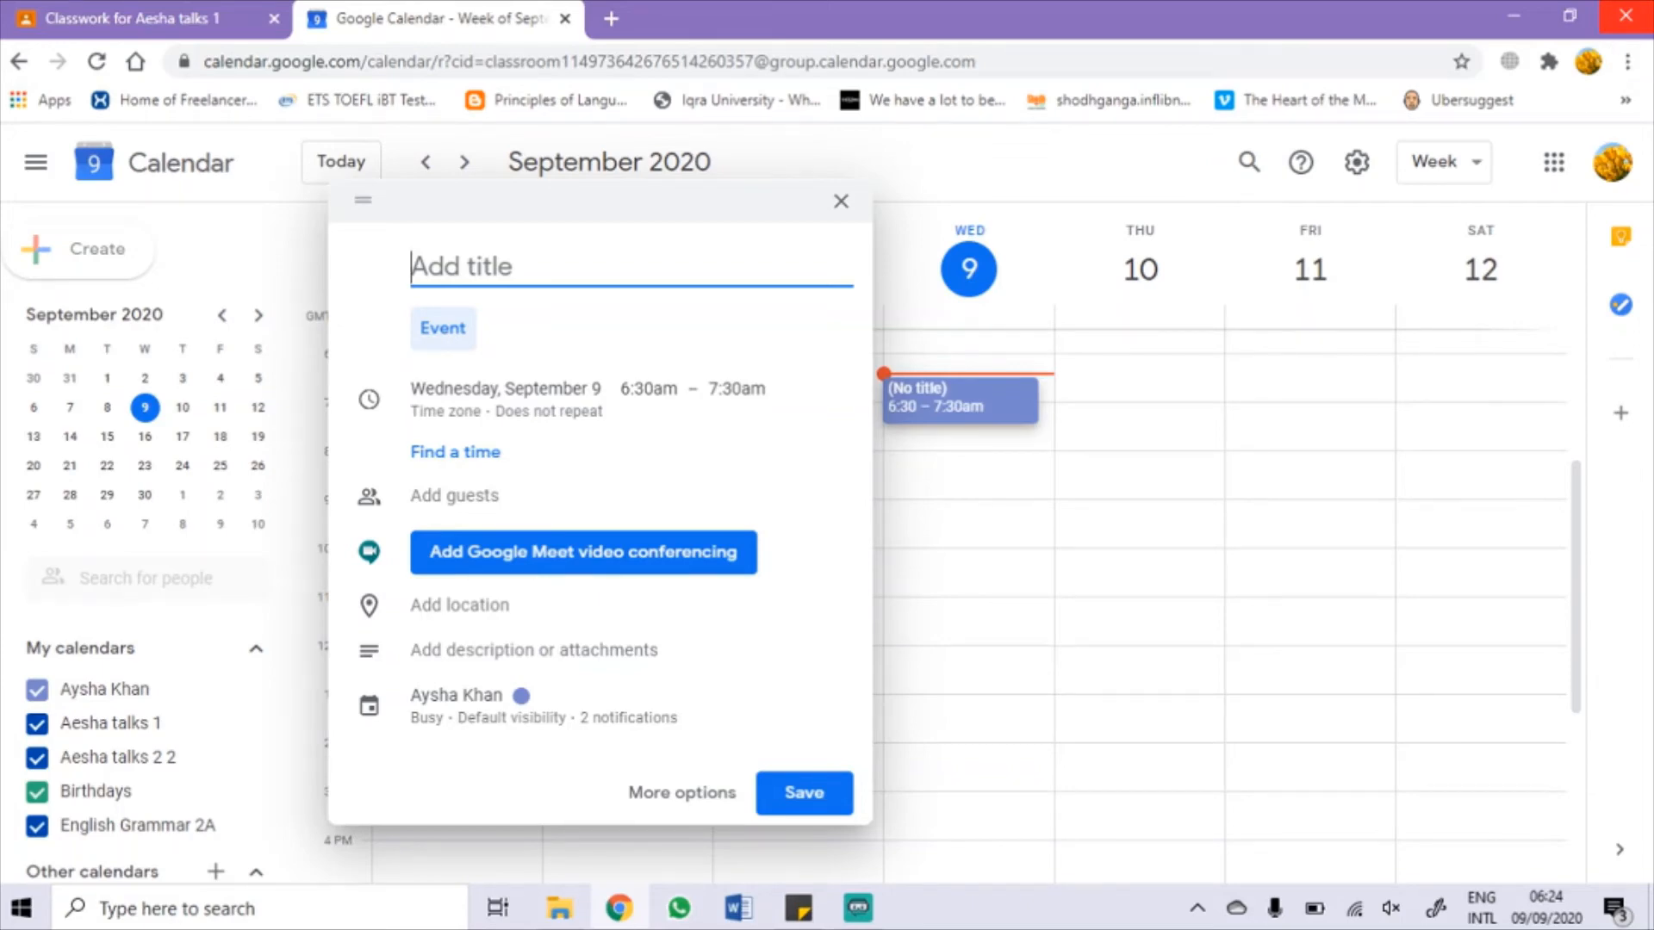
left_click(841, 202)
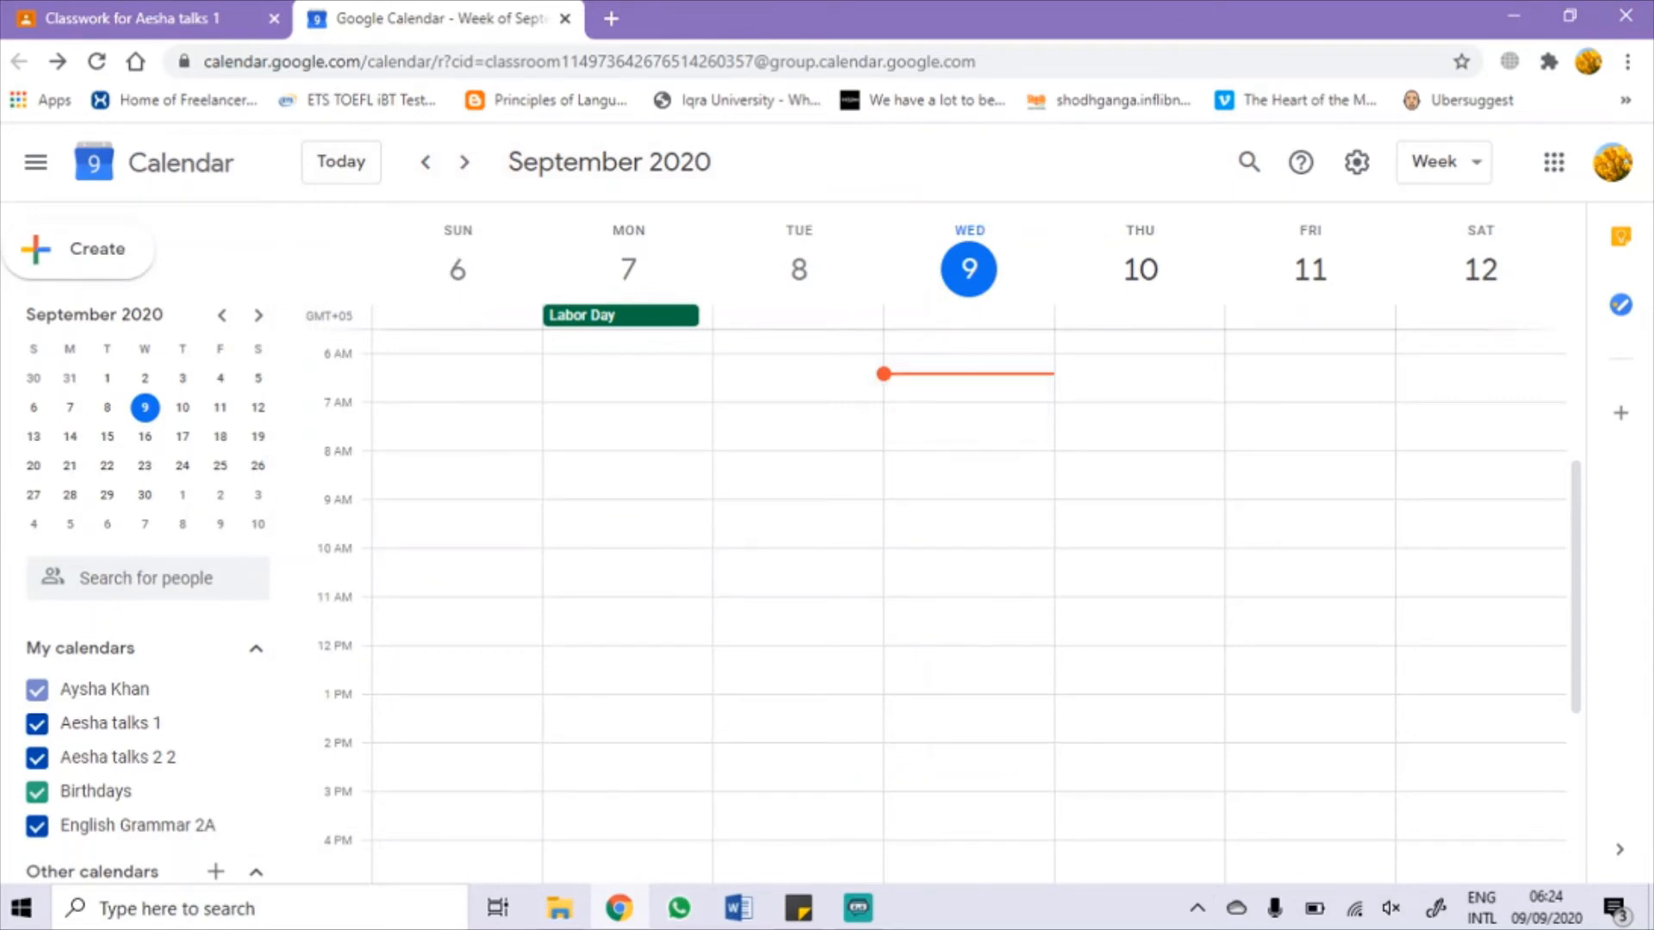
Step: Hide and re-show the Aesha talks 1 and Aesha talks 2 2 calendars, then return to Classroom
scroll(134, 591, "down", 1)
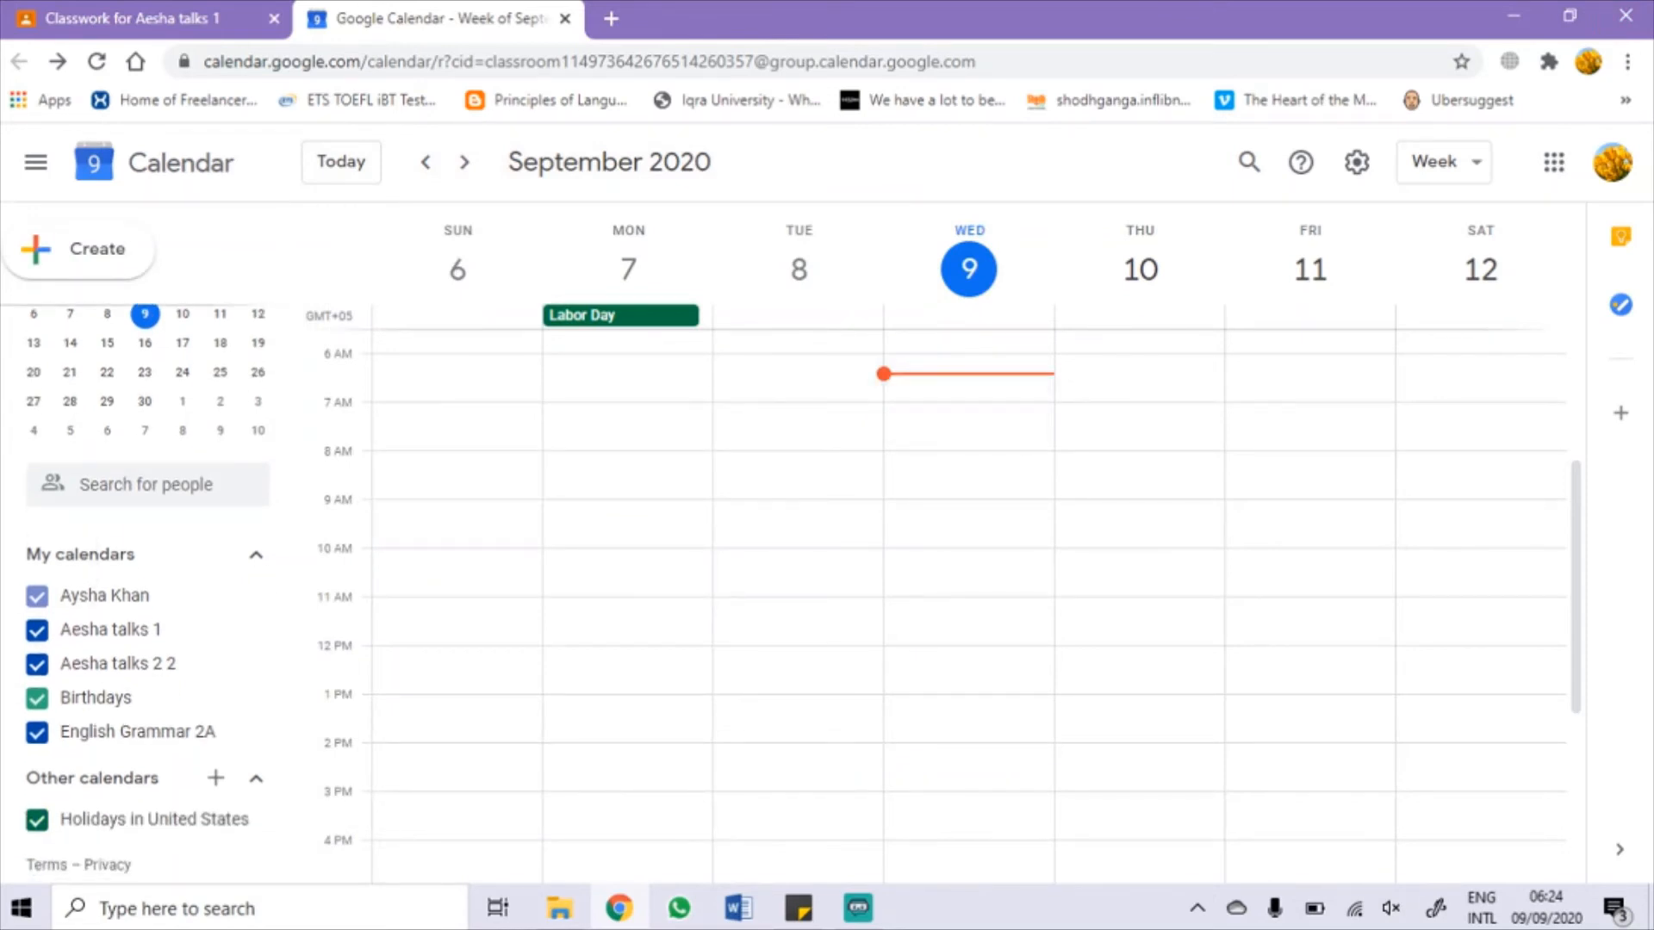
left_click(36, 630)
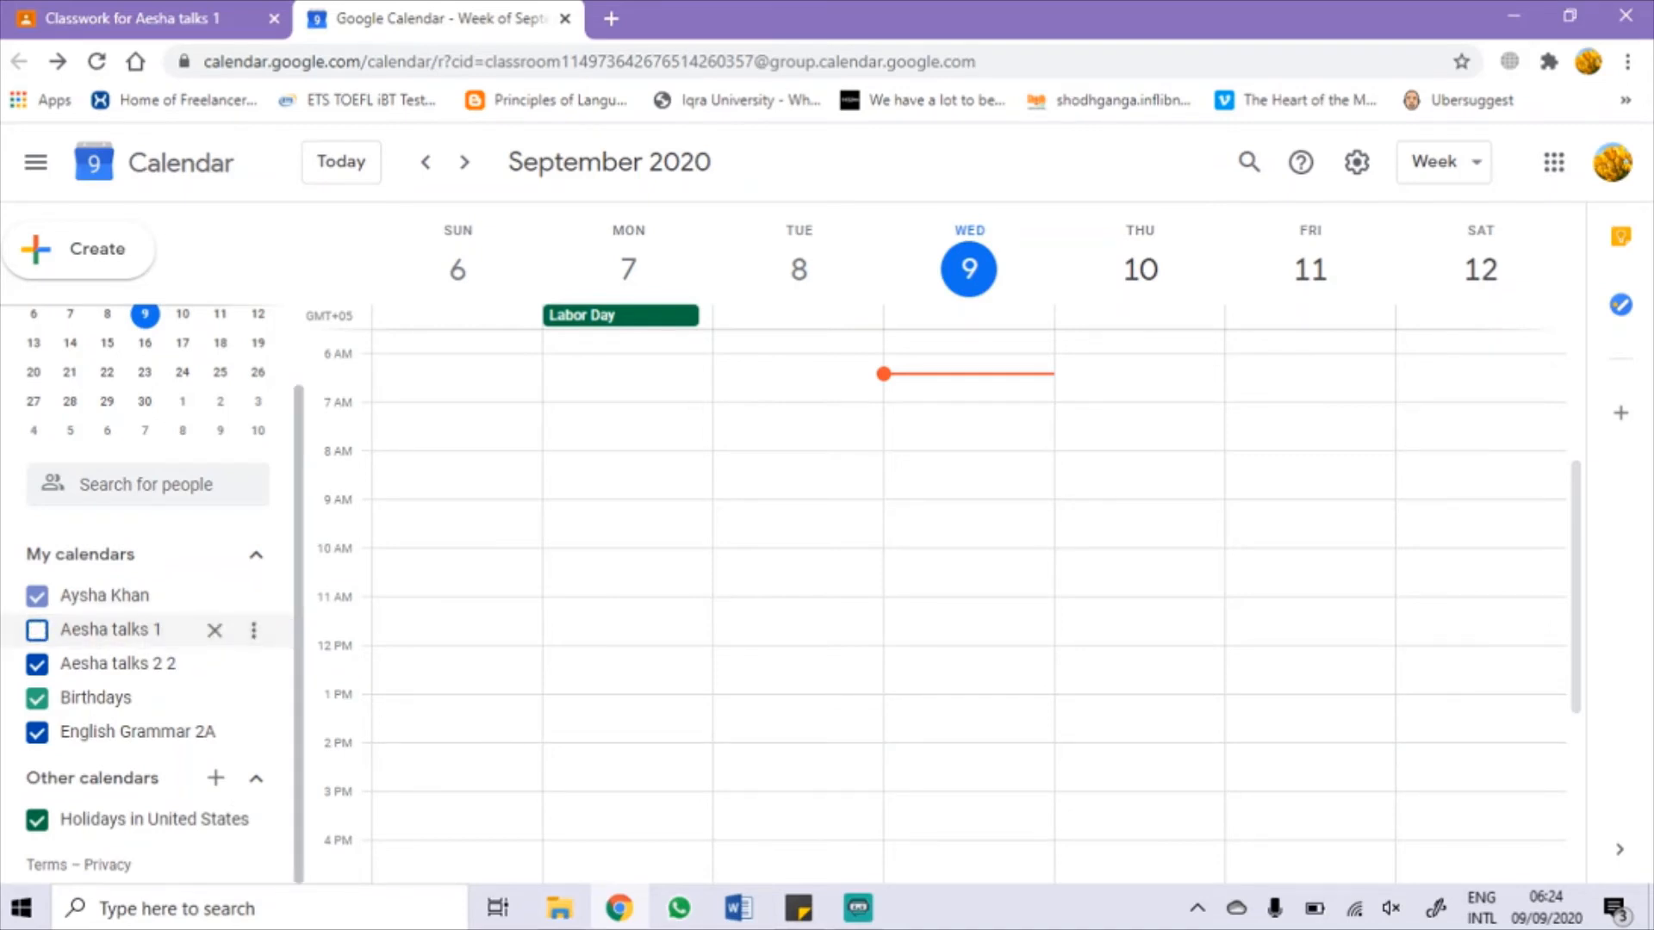
left_click(36, 664)
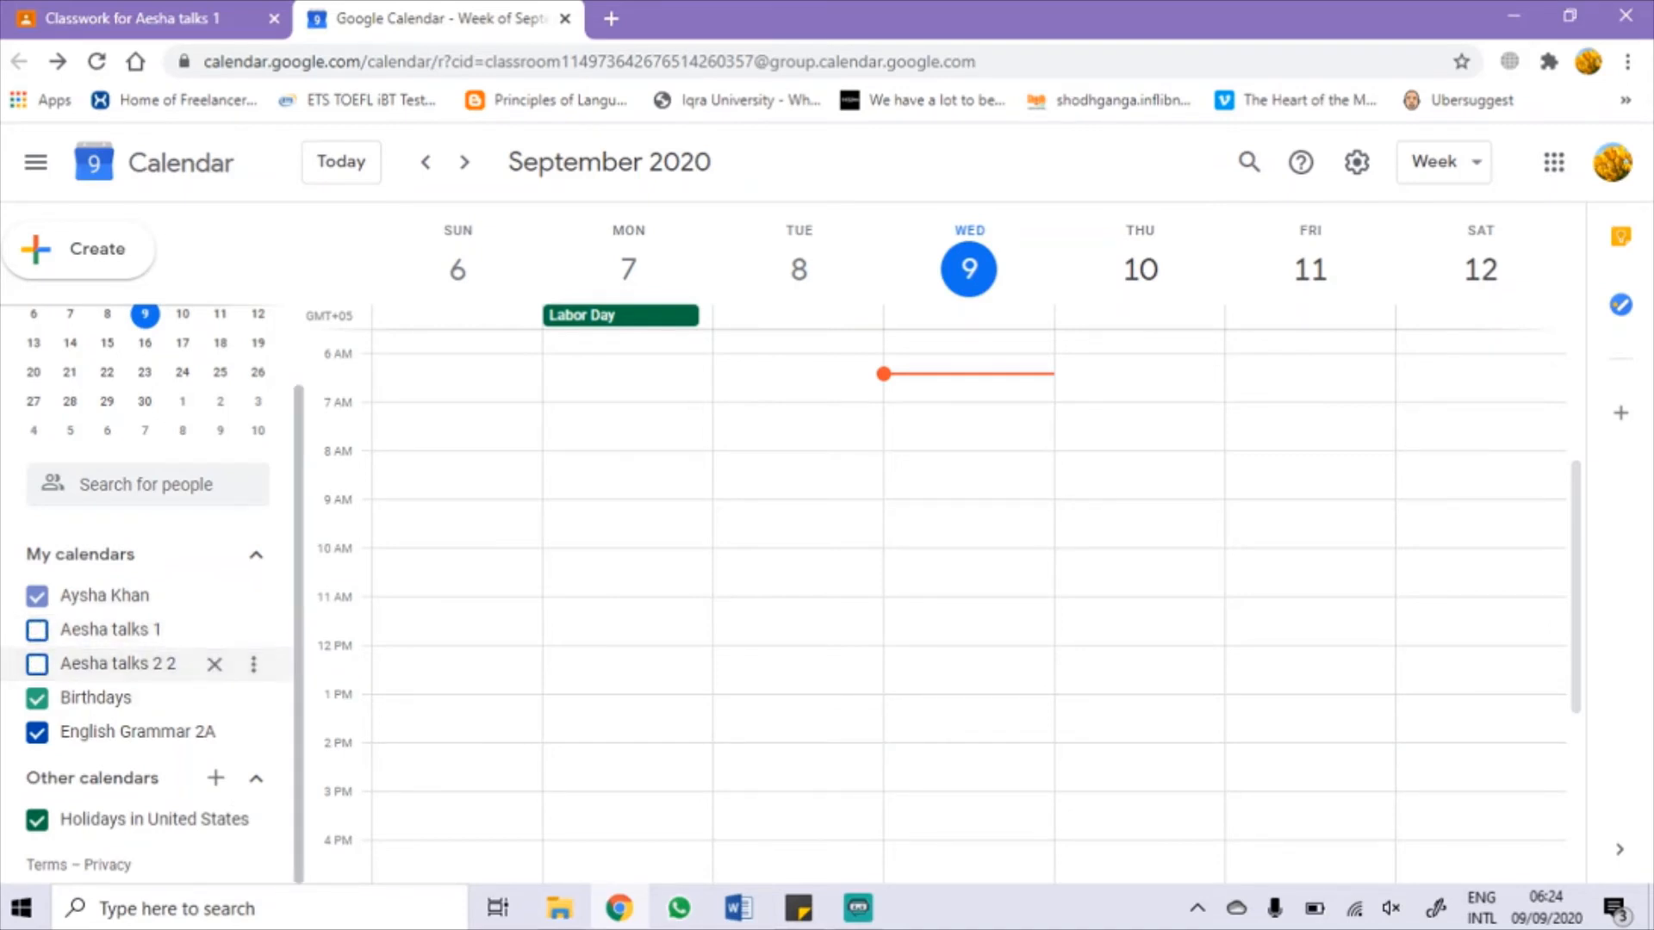
left_click(36, 663)
left_click(36, 630)
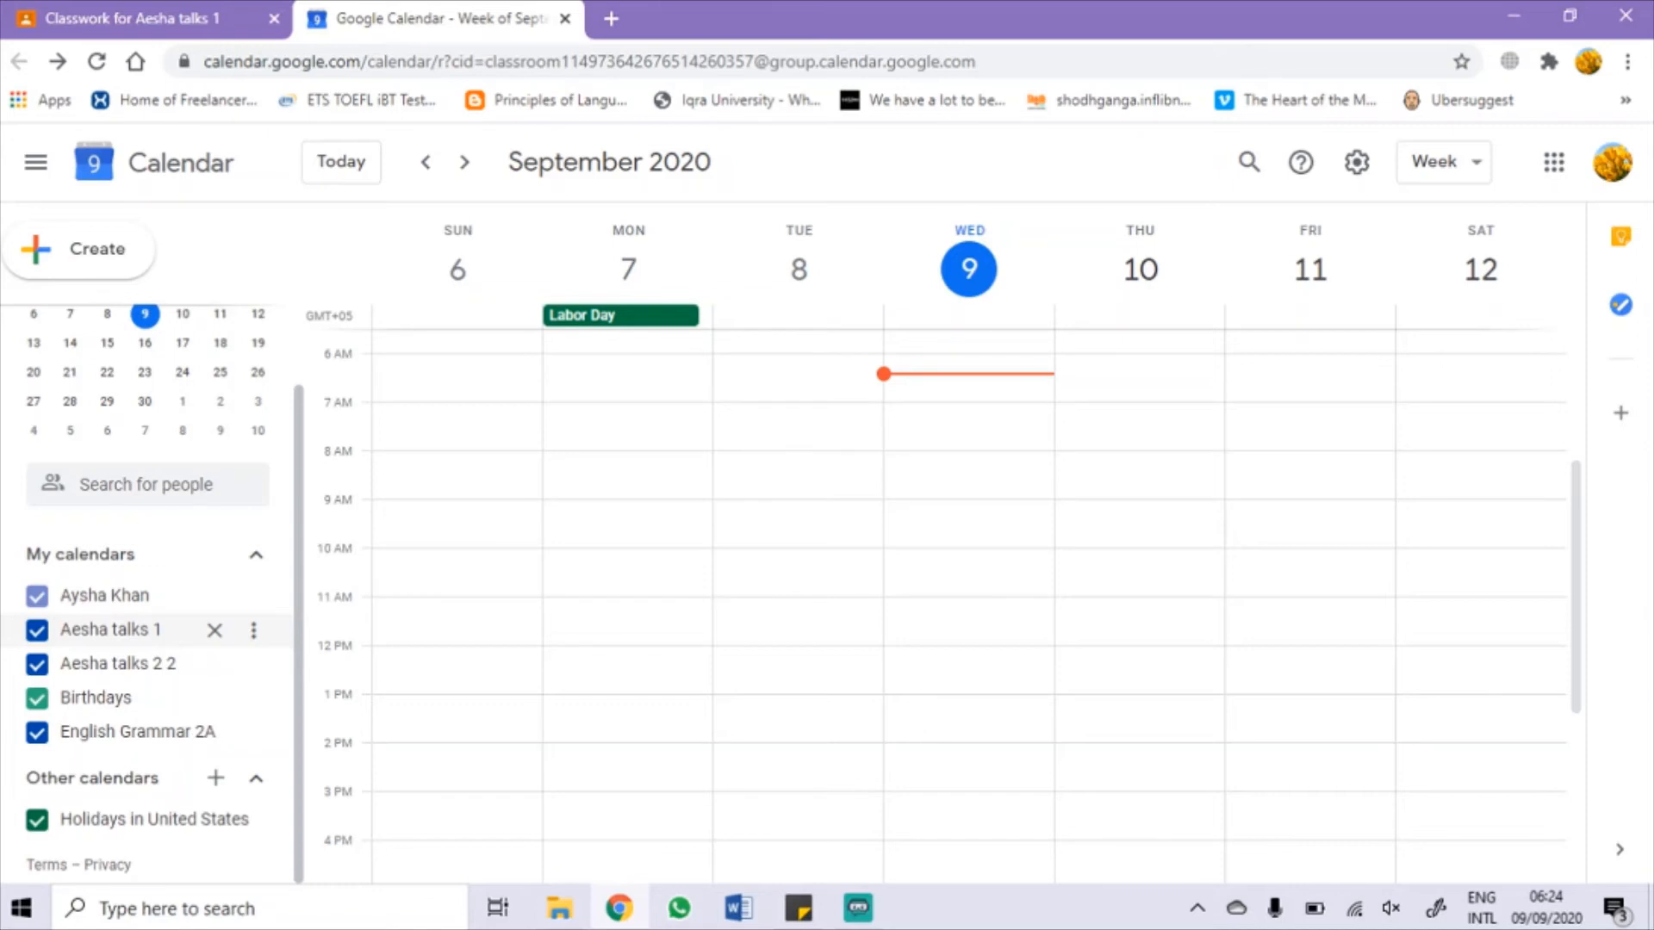
left_click(133, 18)
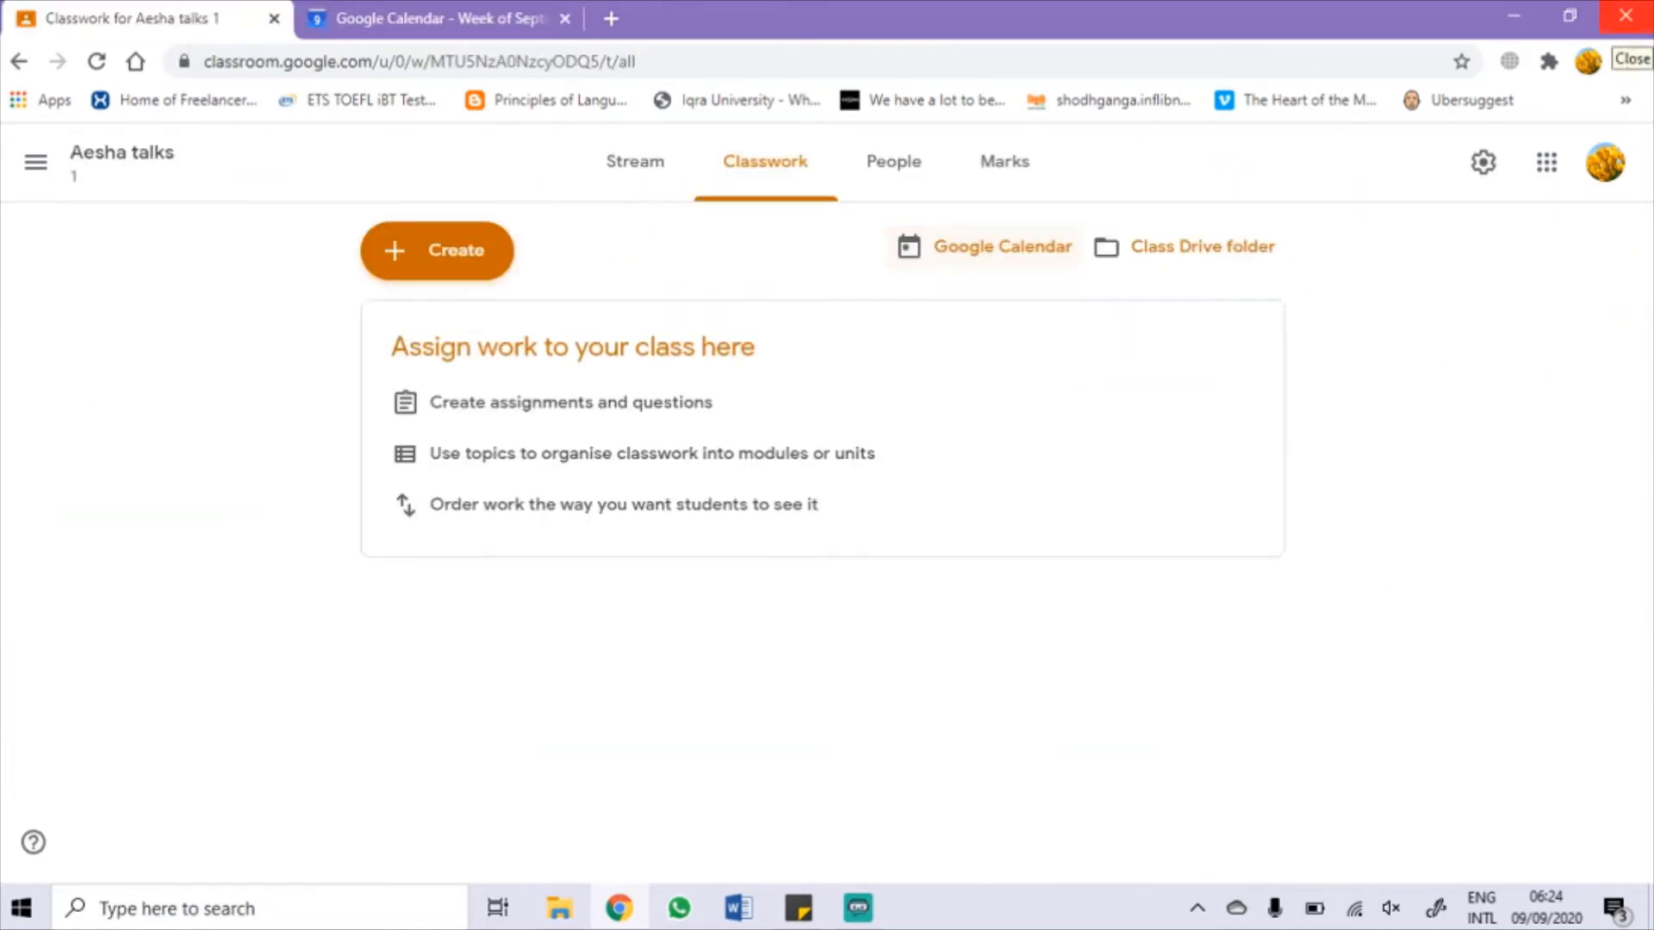
Step: Open the Aesha talks 1 Drive folder, view its sharing settings without changes, and return to Classroom
left_click(1202, 247)
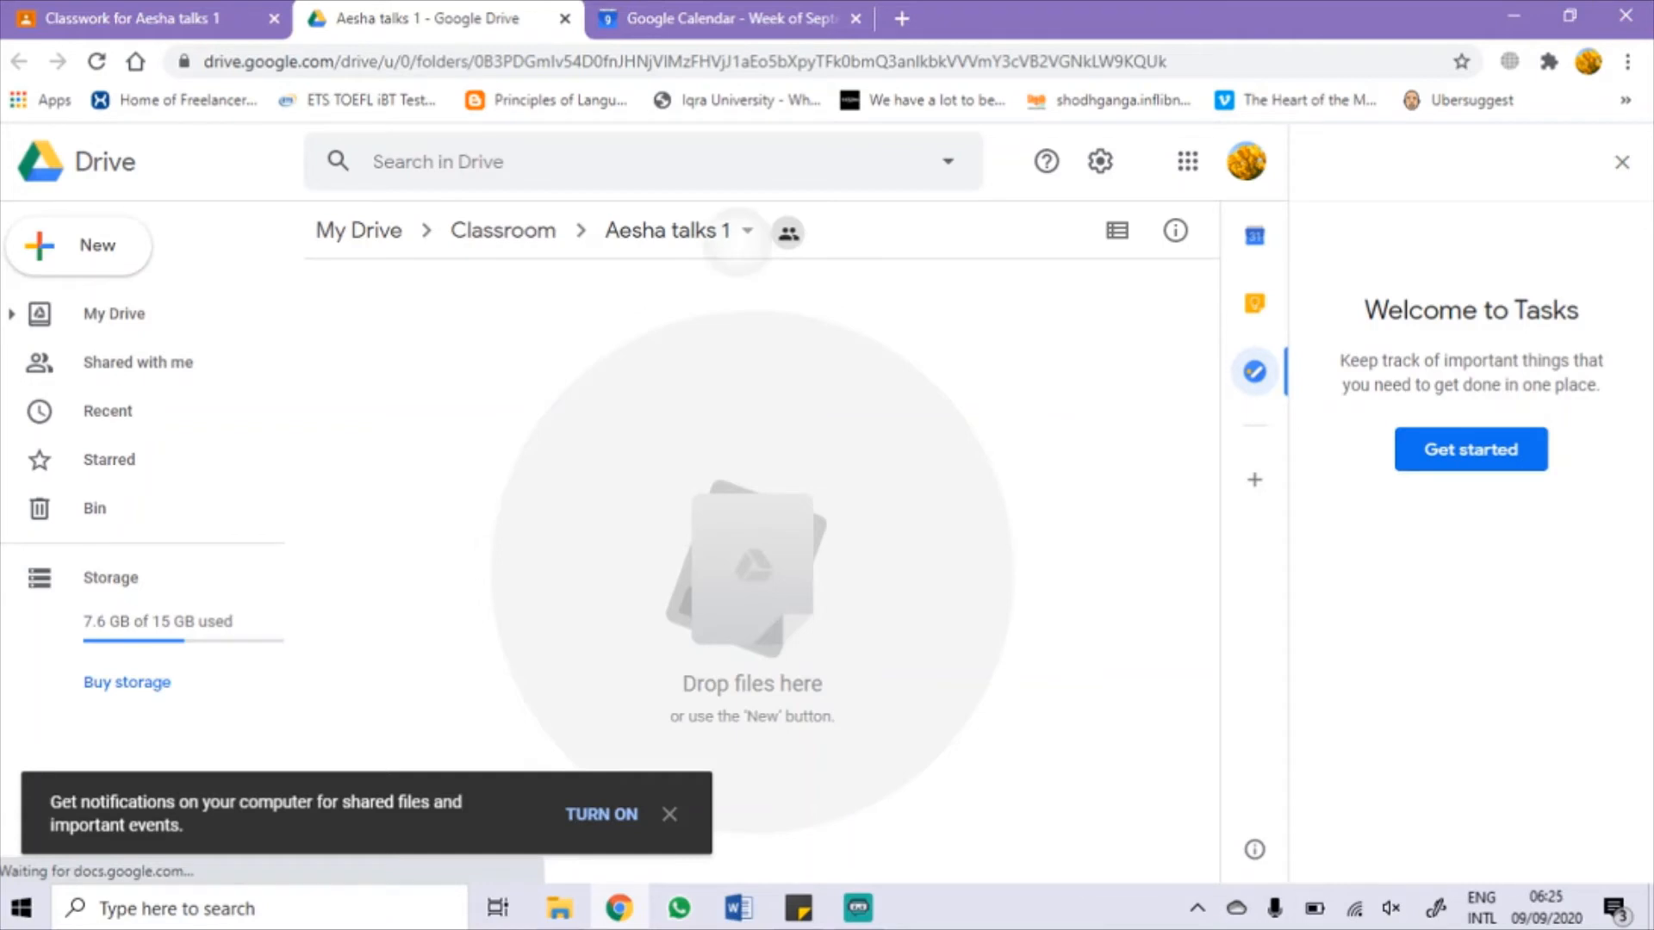
left_click(677, 231)
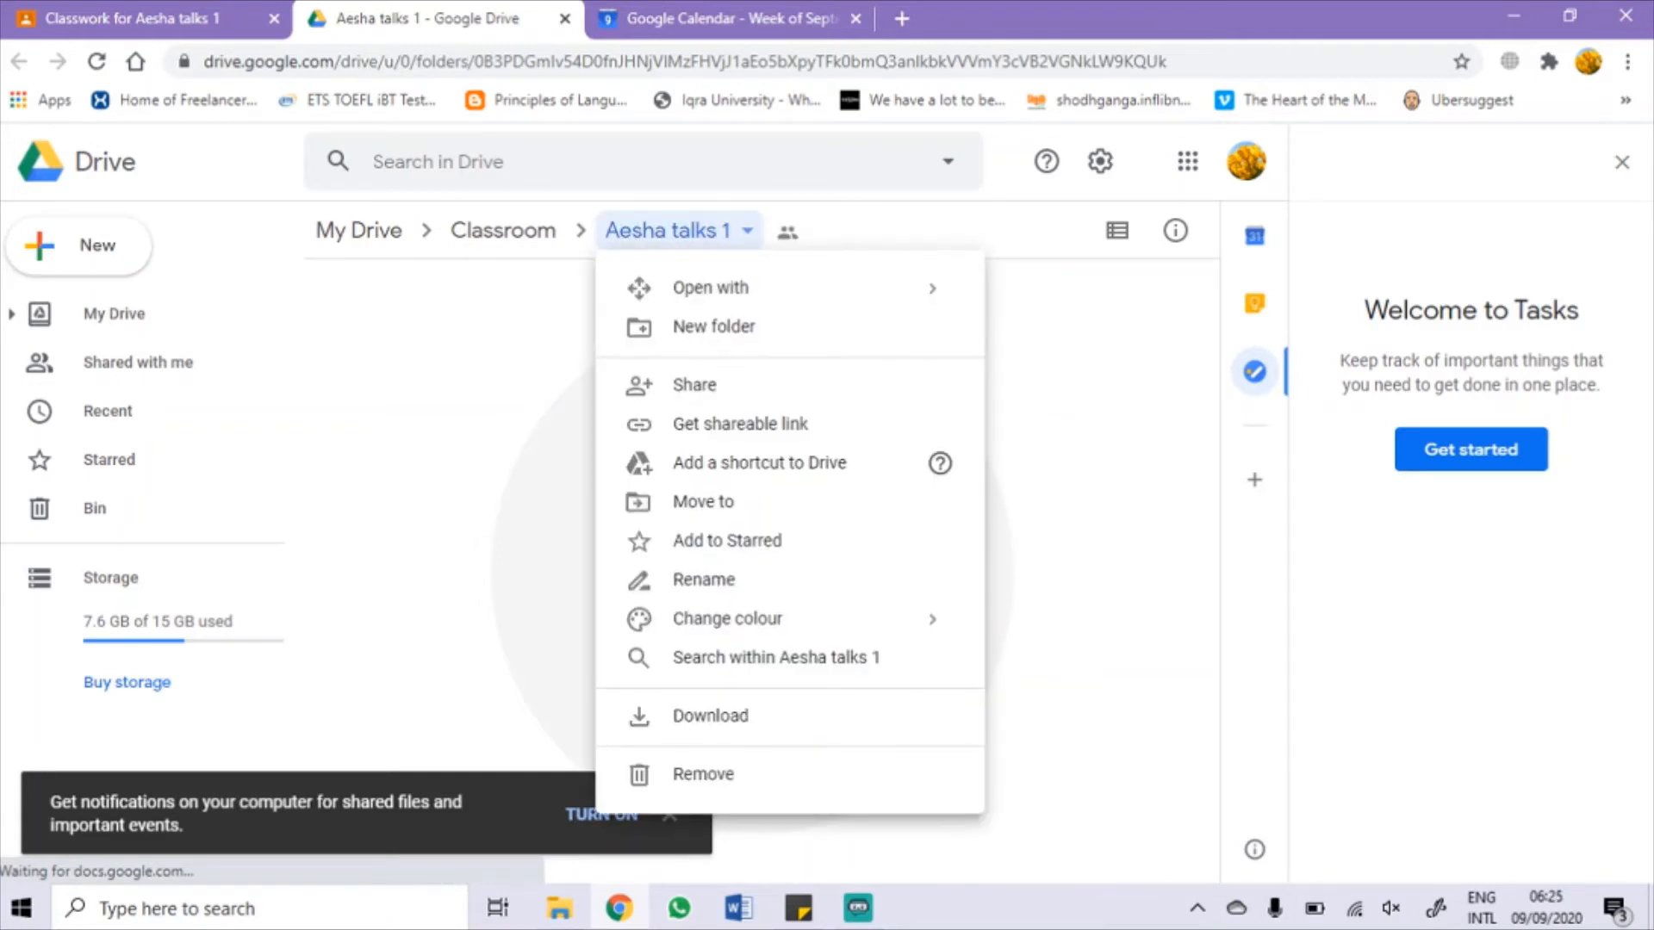
left_click(694, 385)
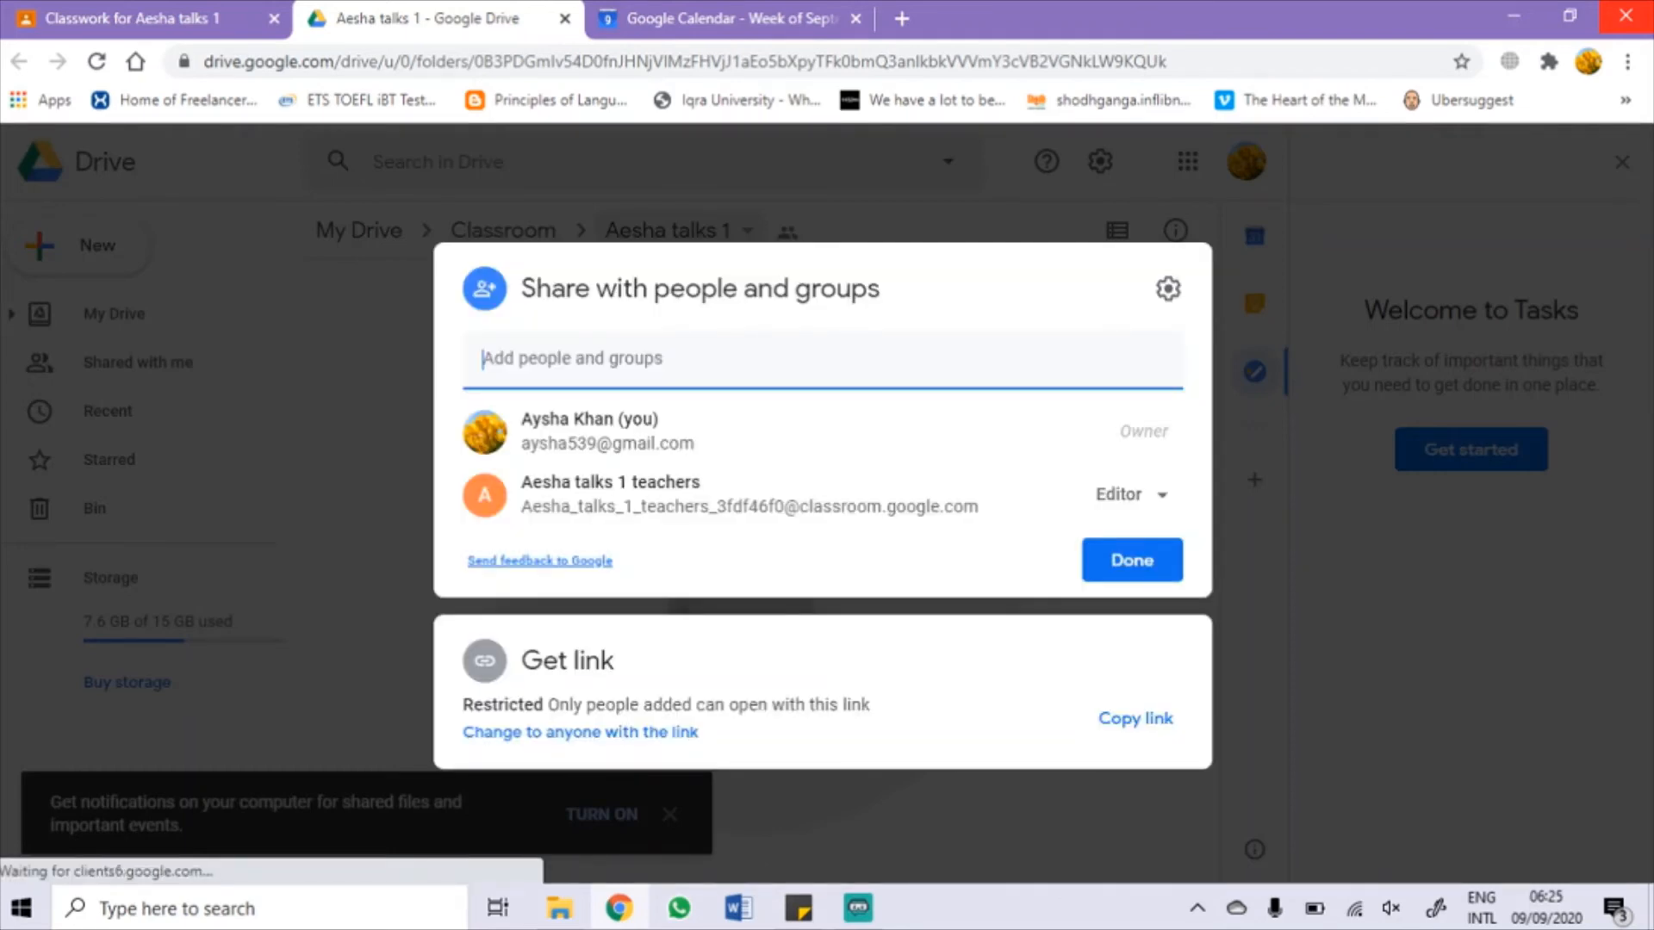
key("Escape")
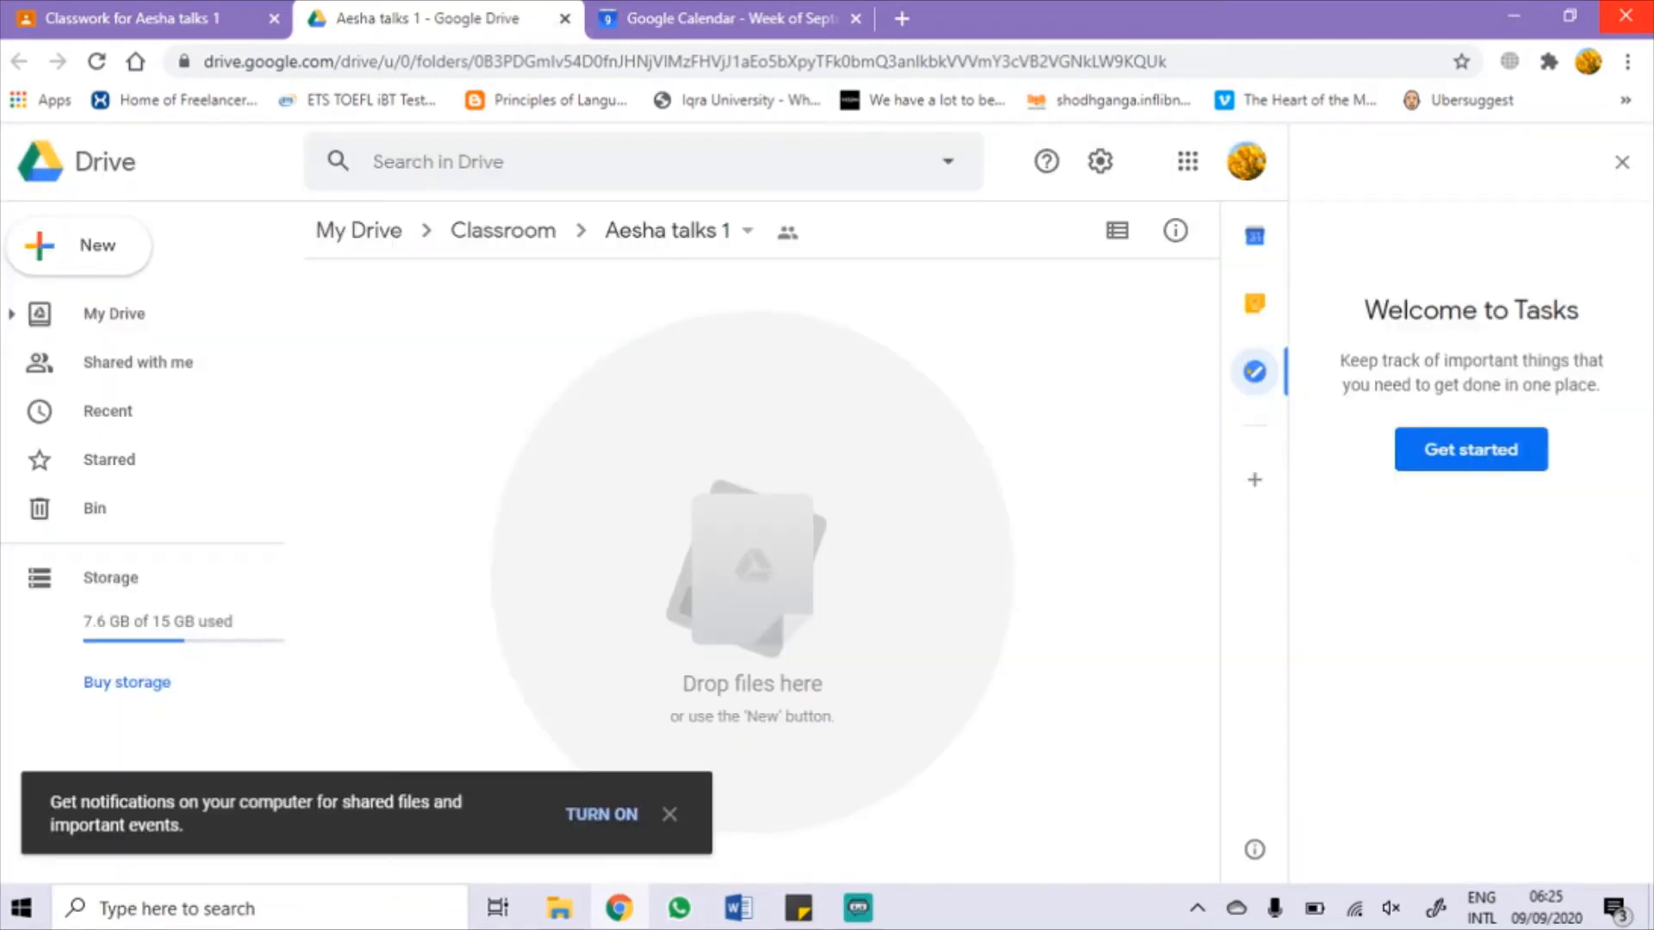
left_click(148, 19)
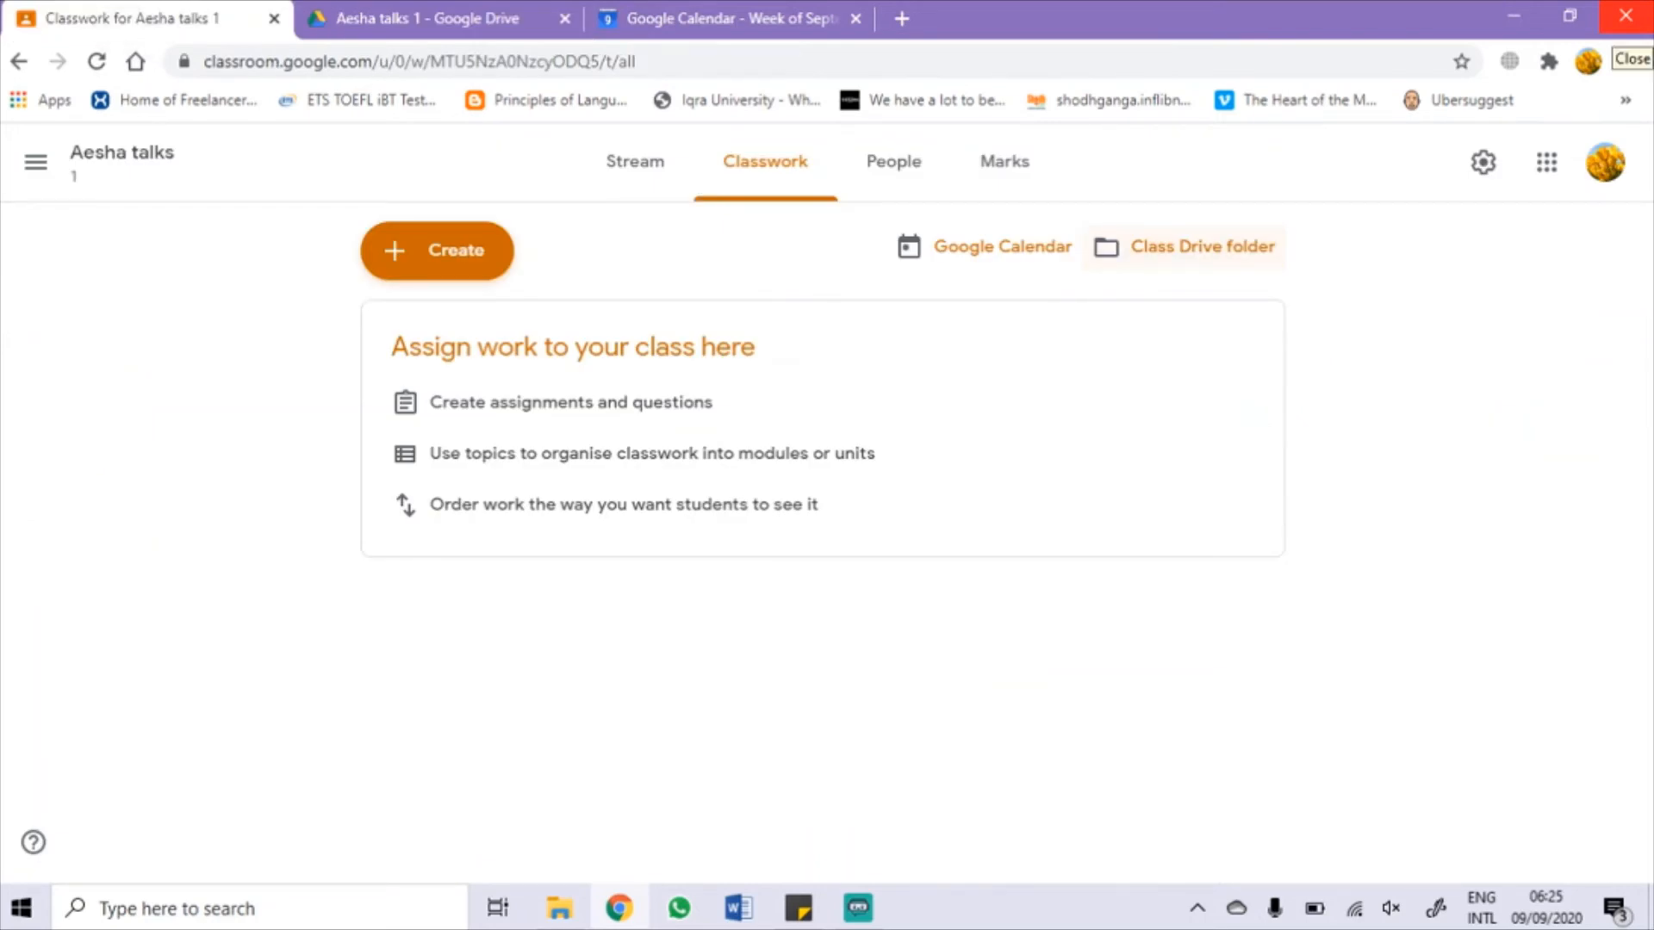
Step: Write a Stream announcement saying the next task is due in 24 hours and reports go in PDF format
left_click(634, 161)
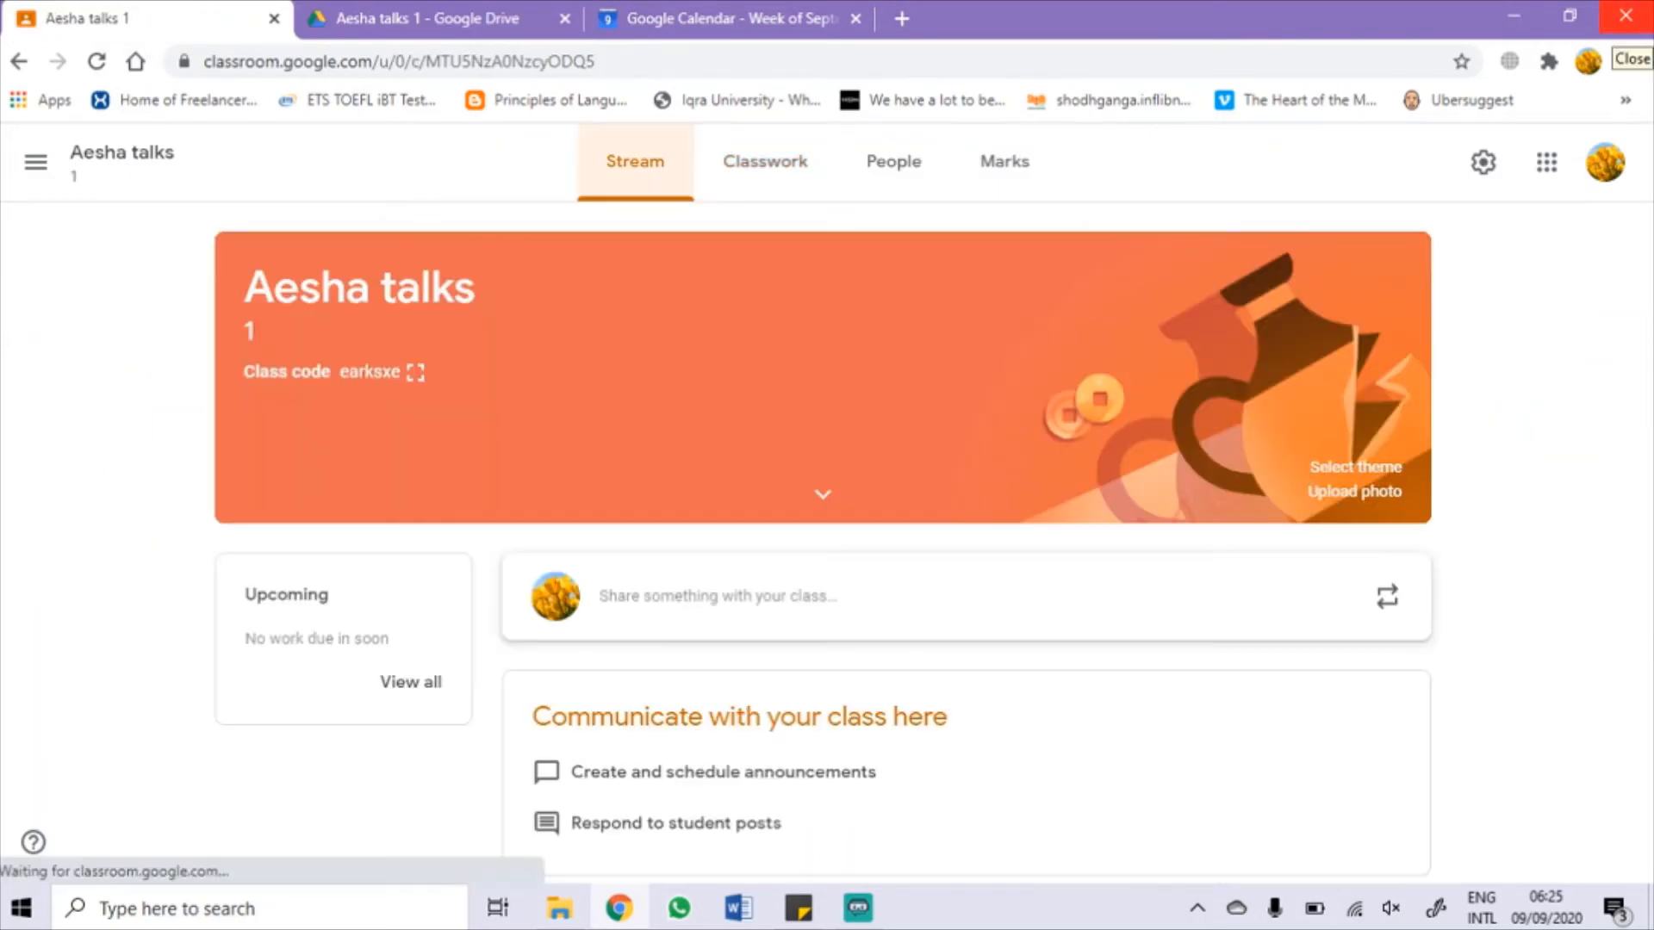
left_click(865, 578)
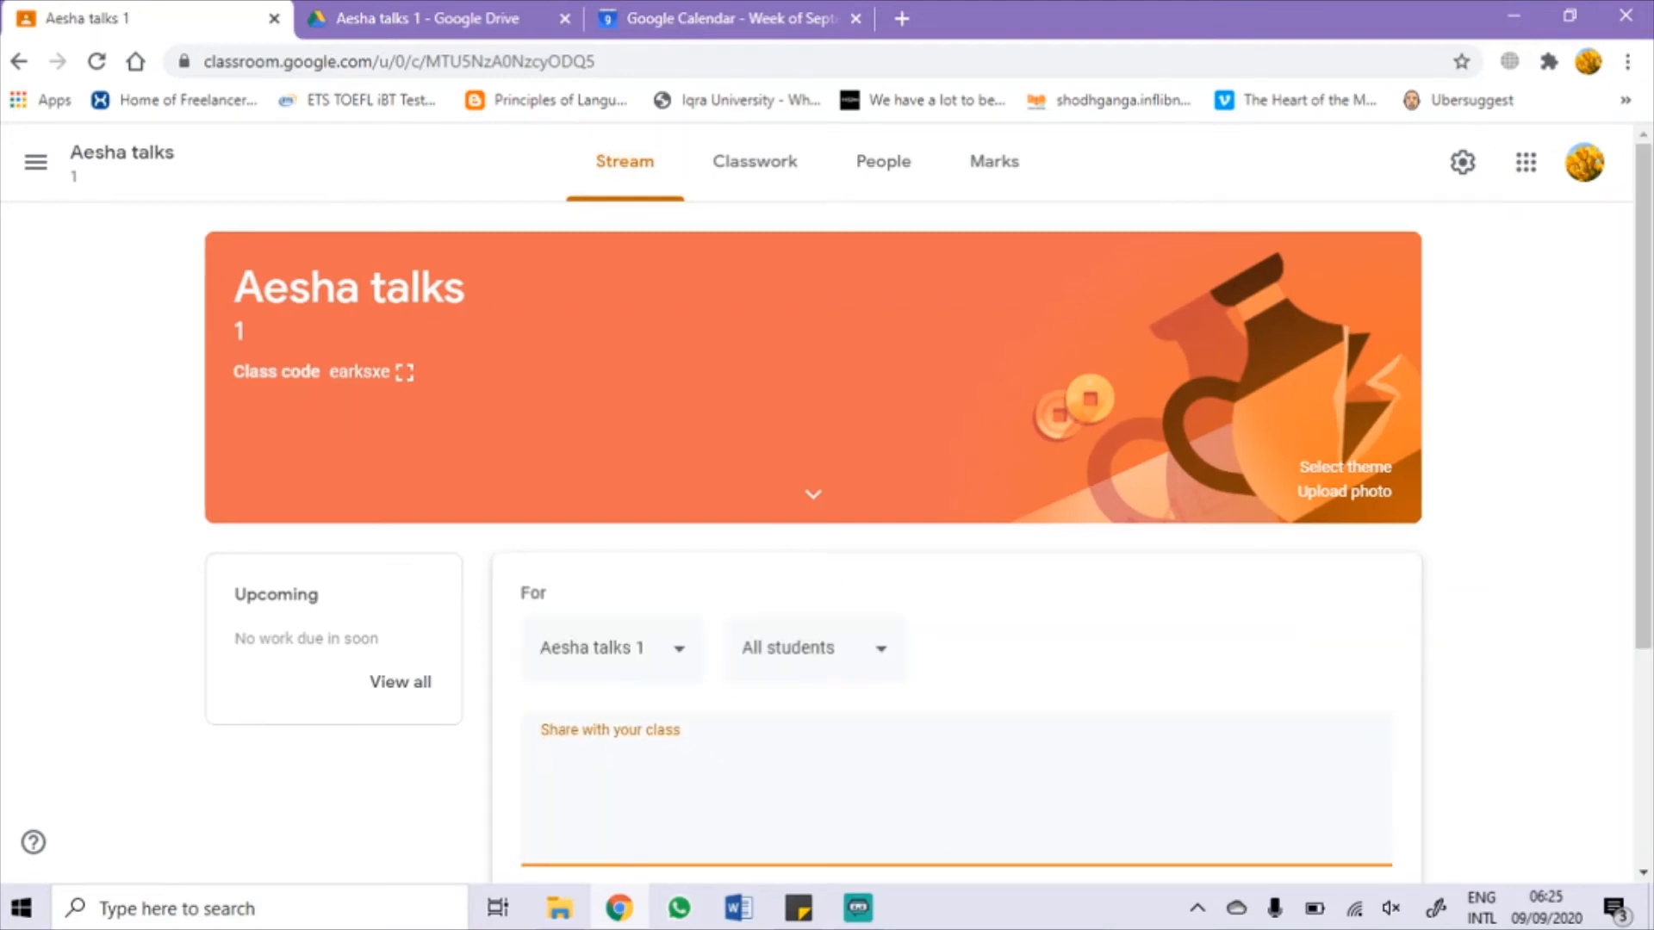
type("Hello everyone")
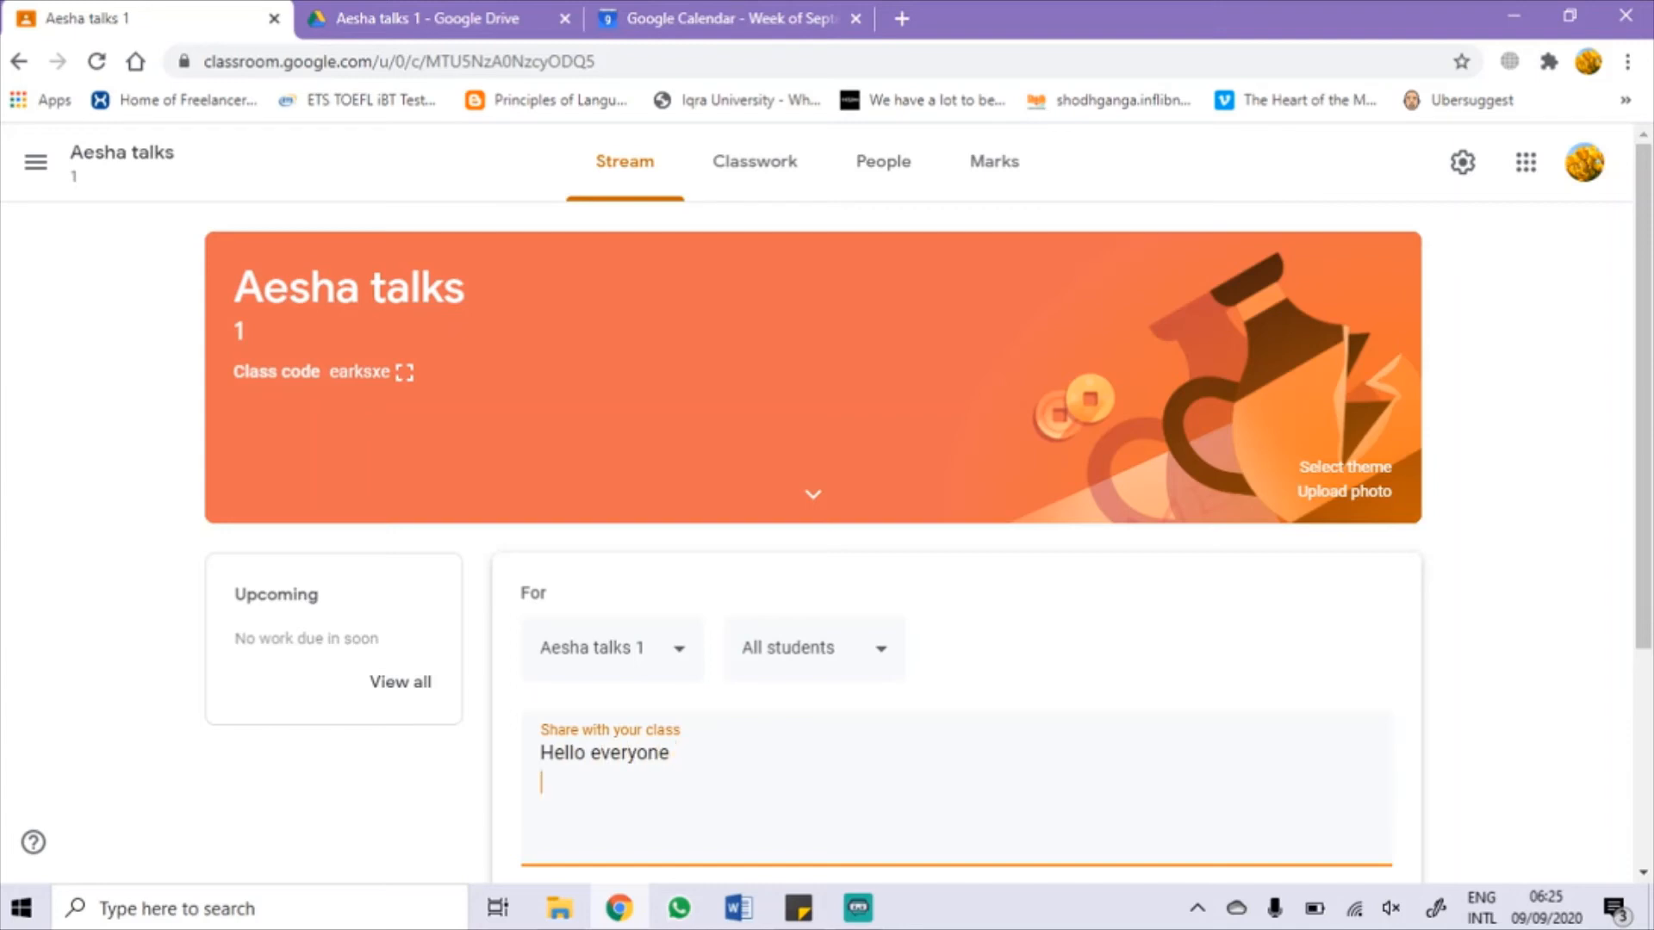
type("your next task is du")
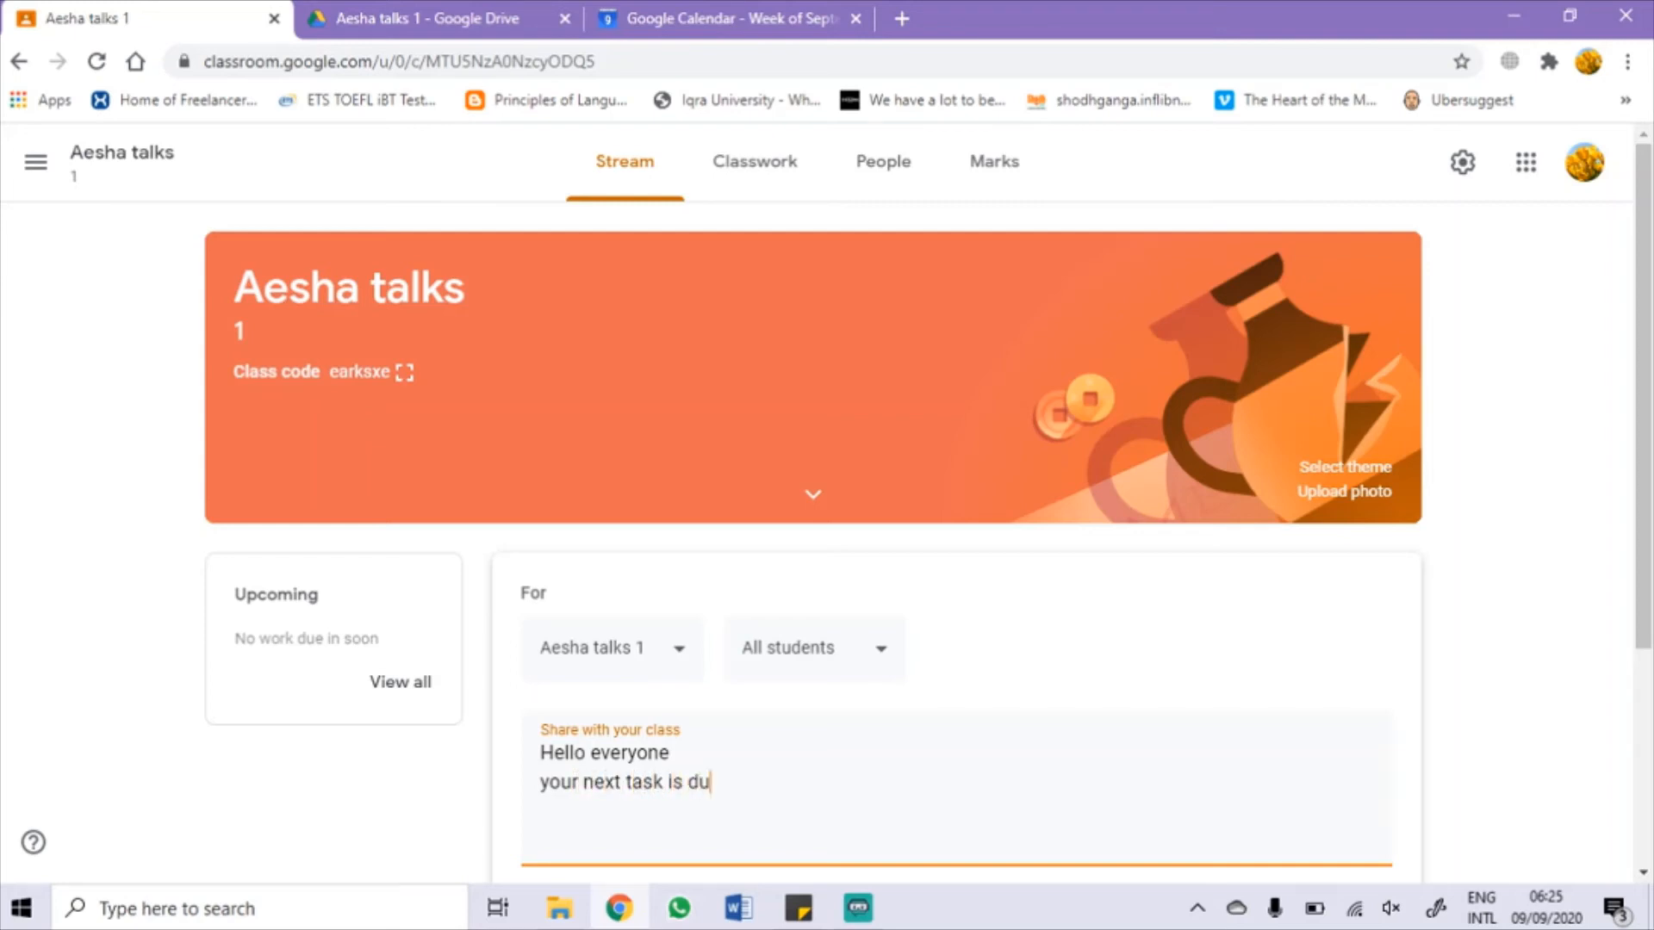
type("e in ")
type("24 hours")
type(". ")
type("please sub")
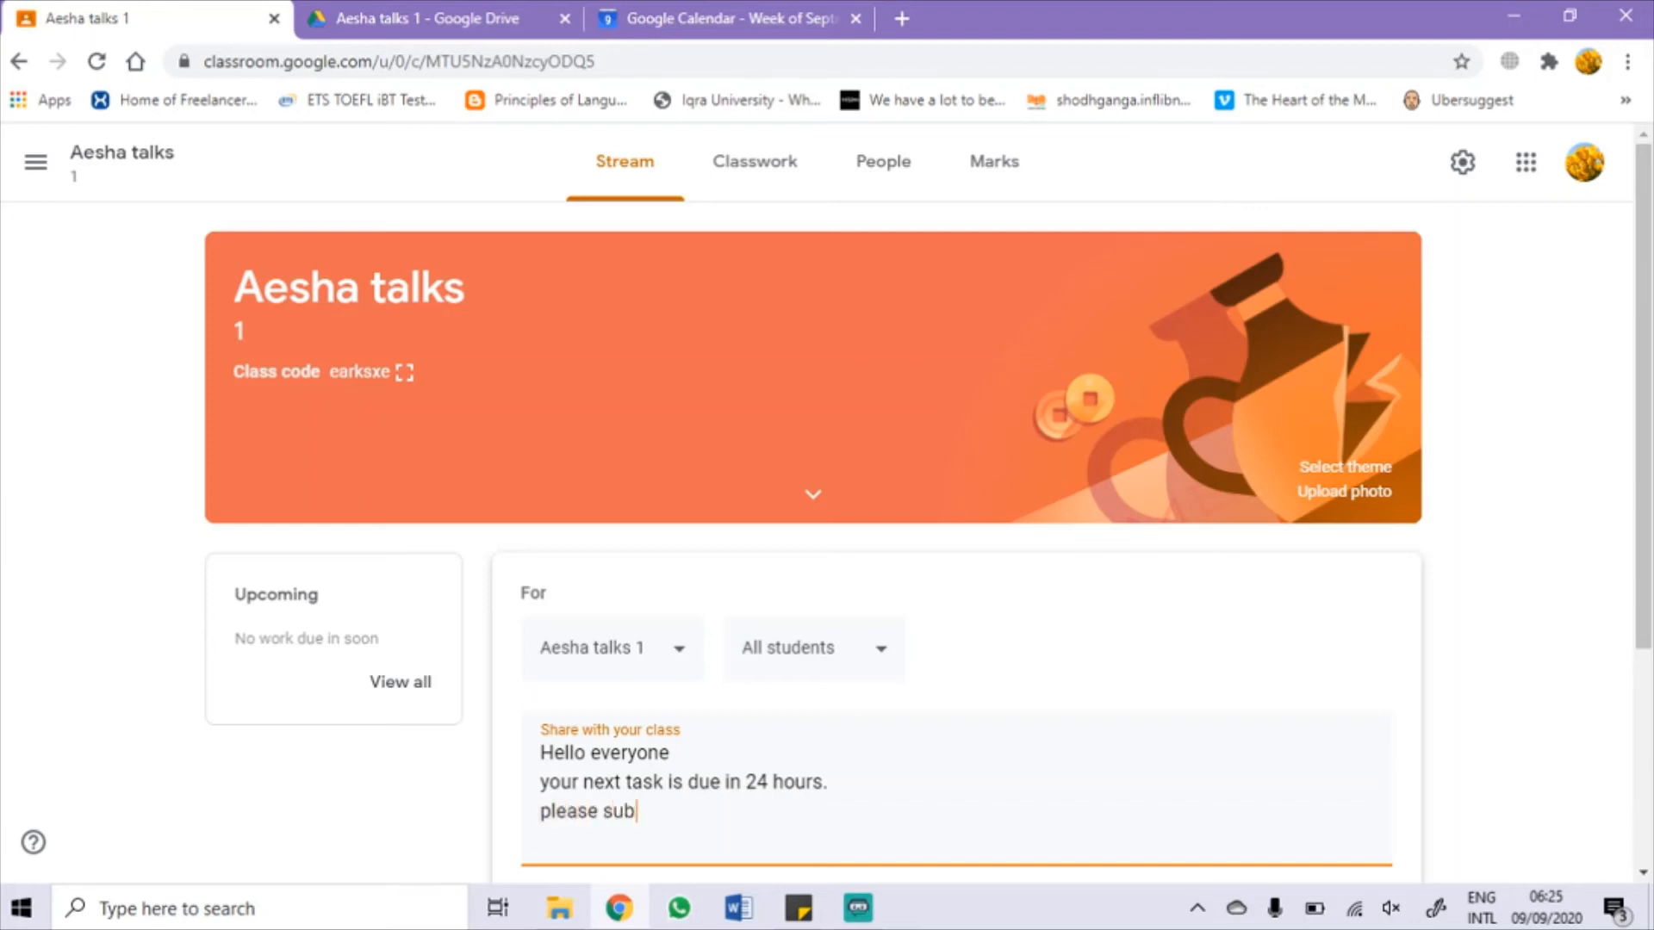
type("mit your reports ")
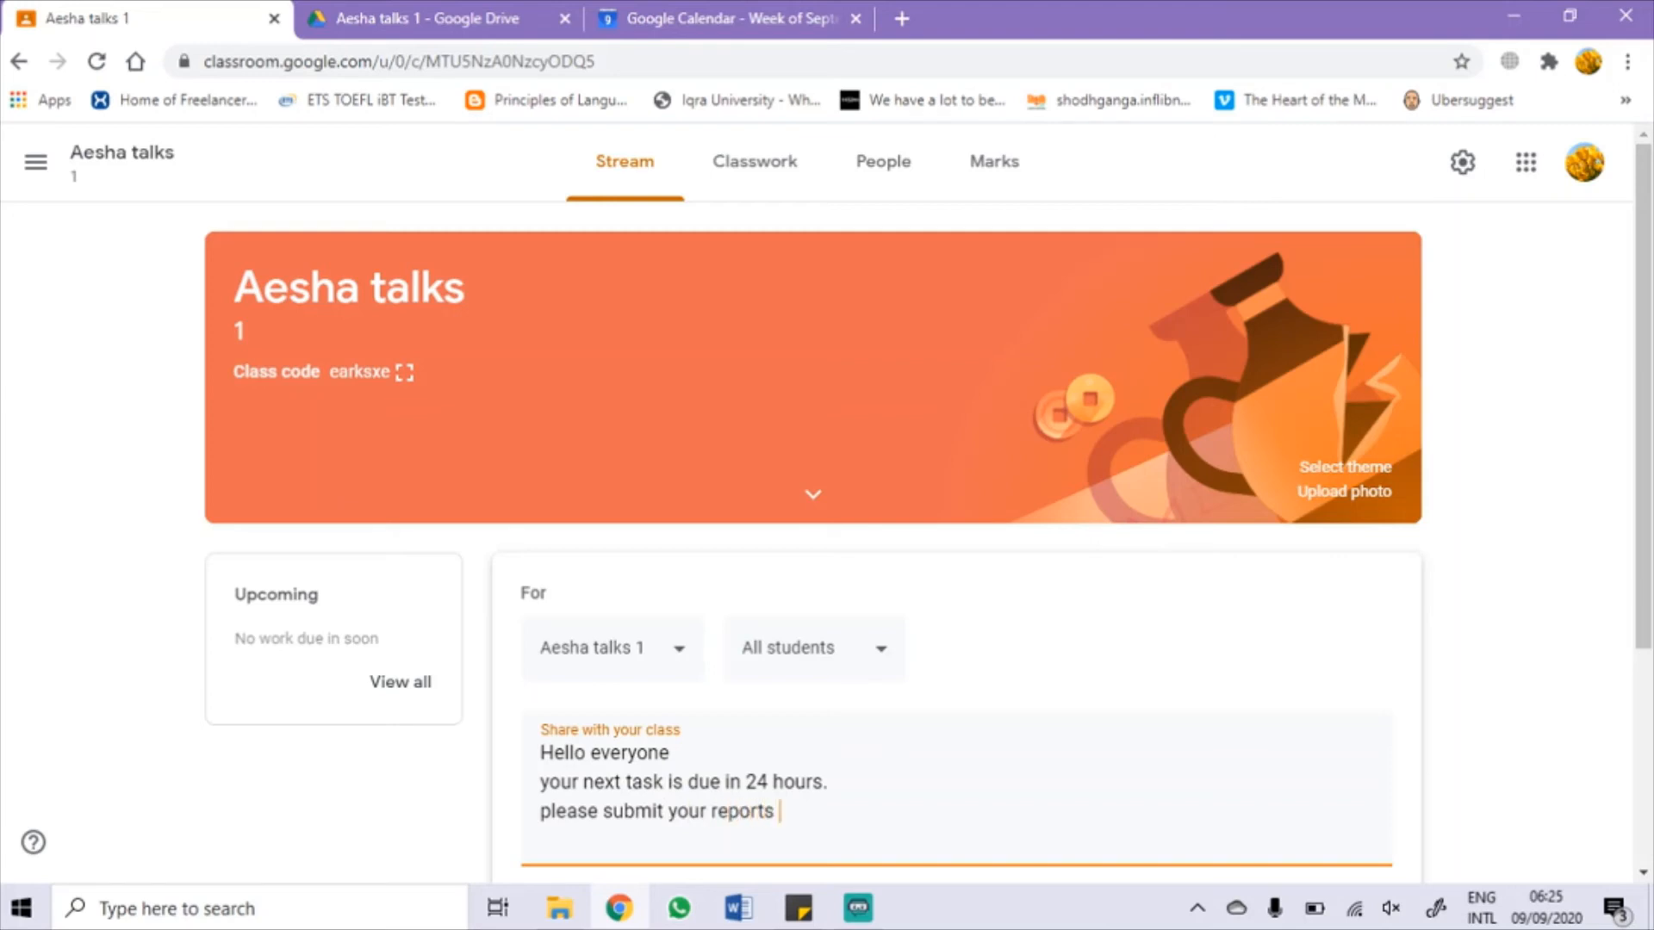
type("in the PDF forma")
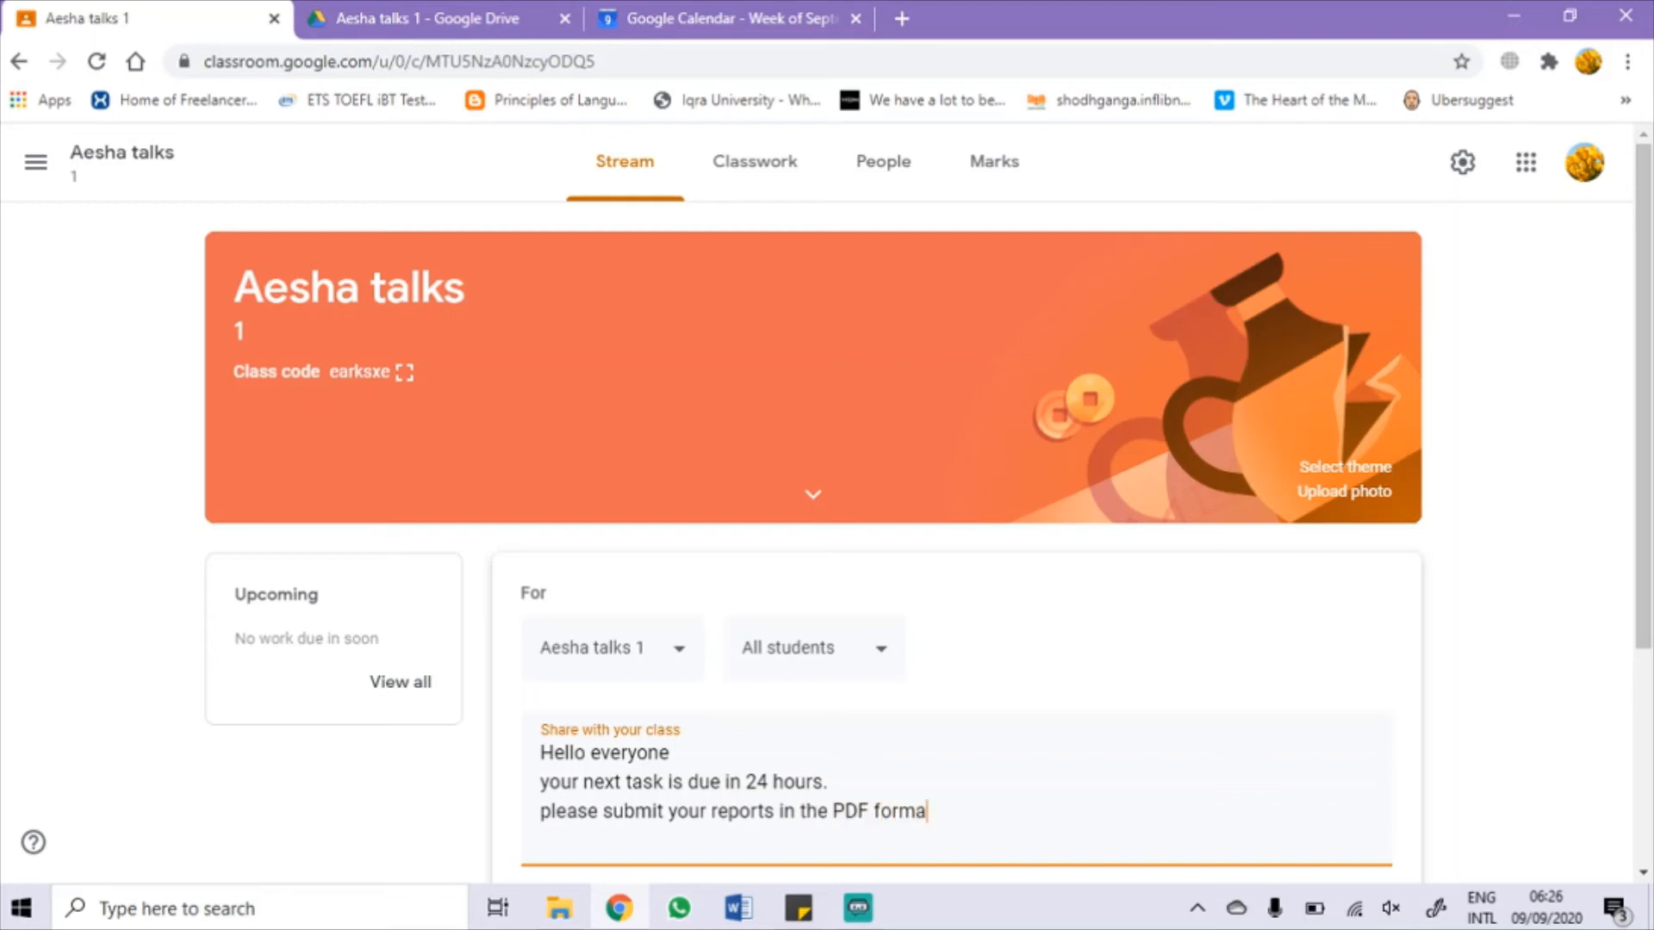
type("t")
Step: Sign the announcement off with 'Regards' and the teacher's name, and post it
key("Return")
type("Regards")
key("Return")
type("Aysha")
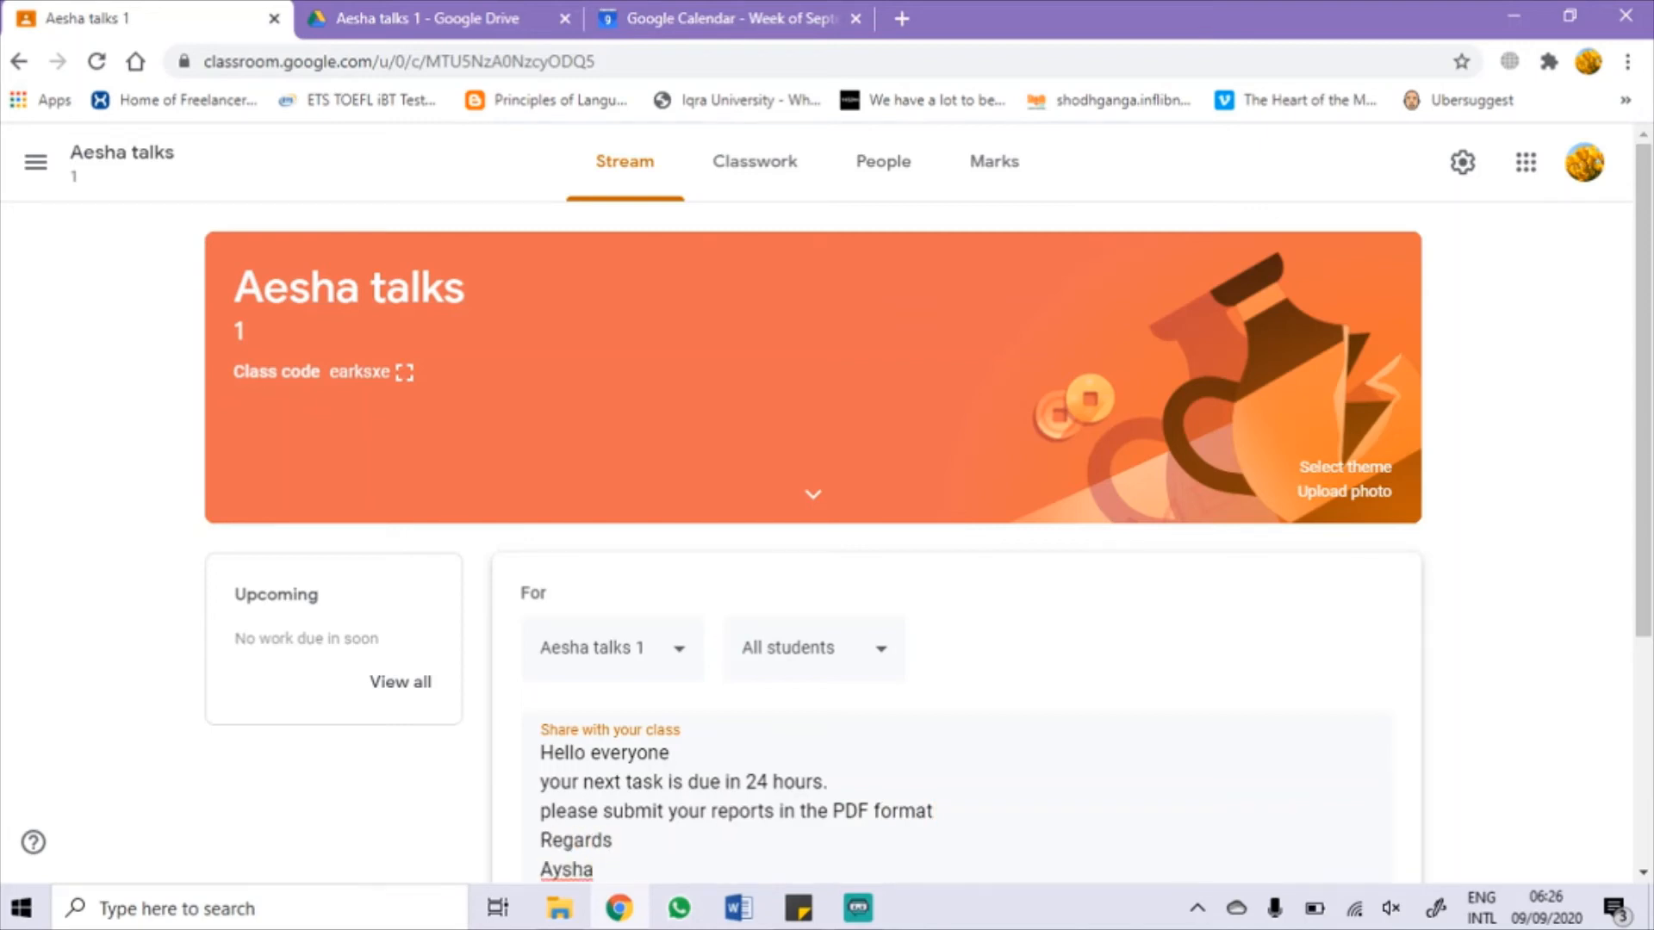
scroll(814, 542, "down", 4)
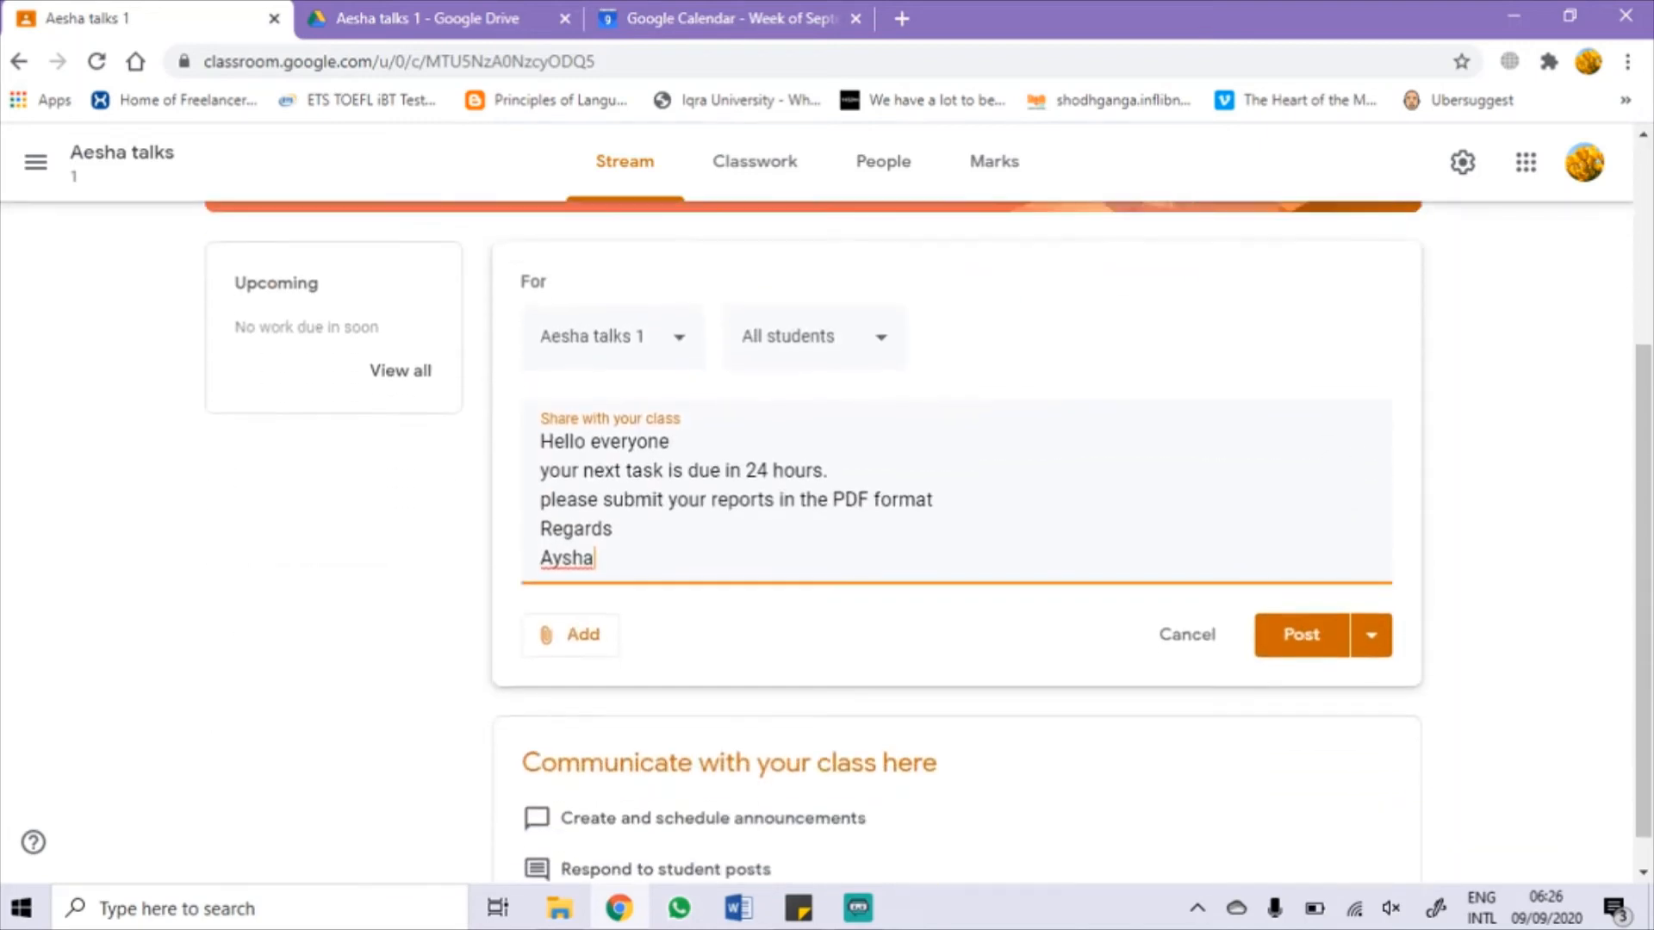
left_click(1282, 620)
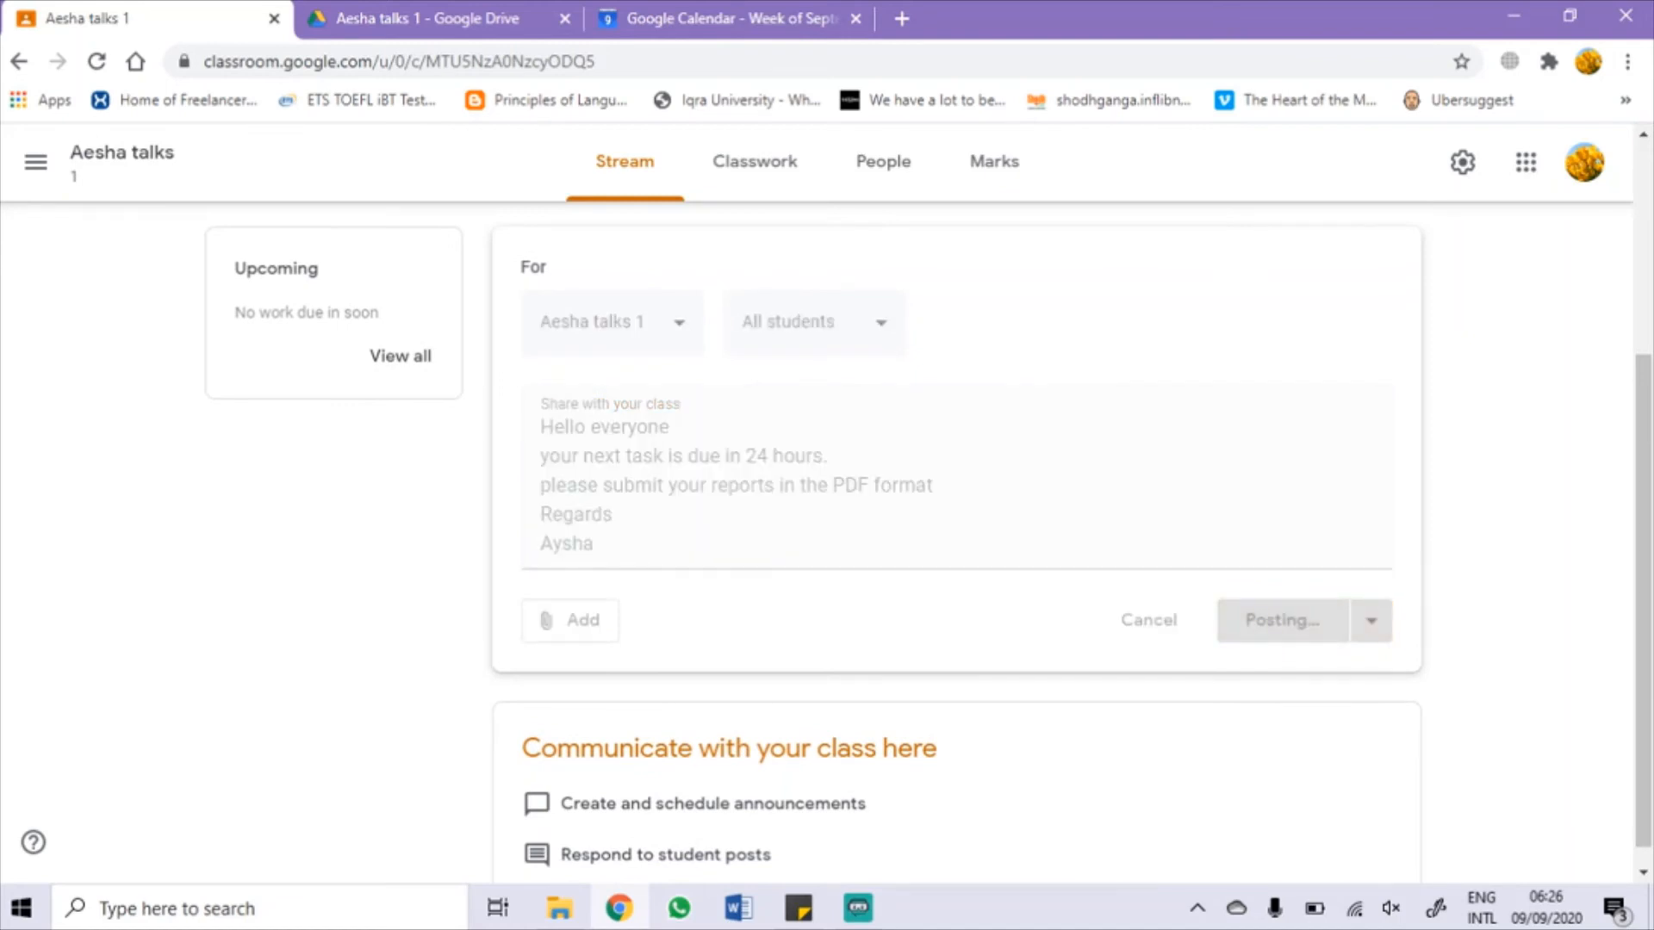
scroll(814, 542, "down", 2)
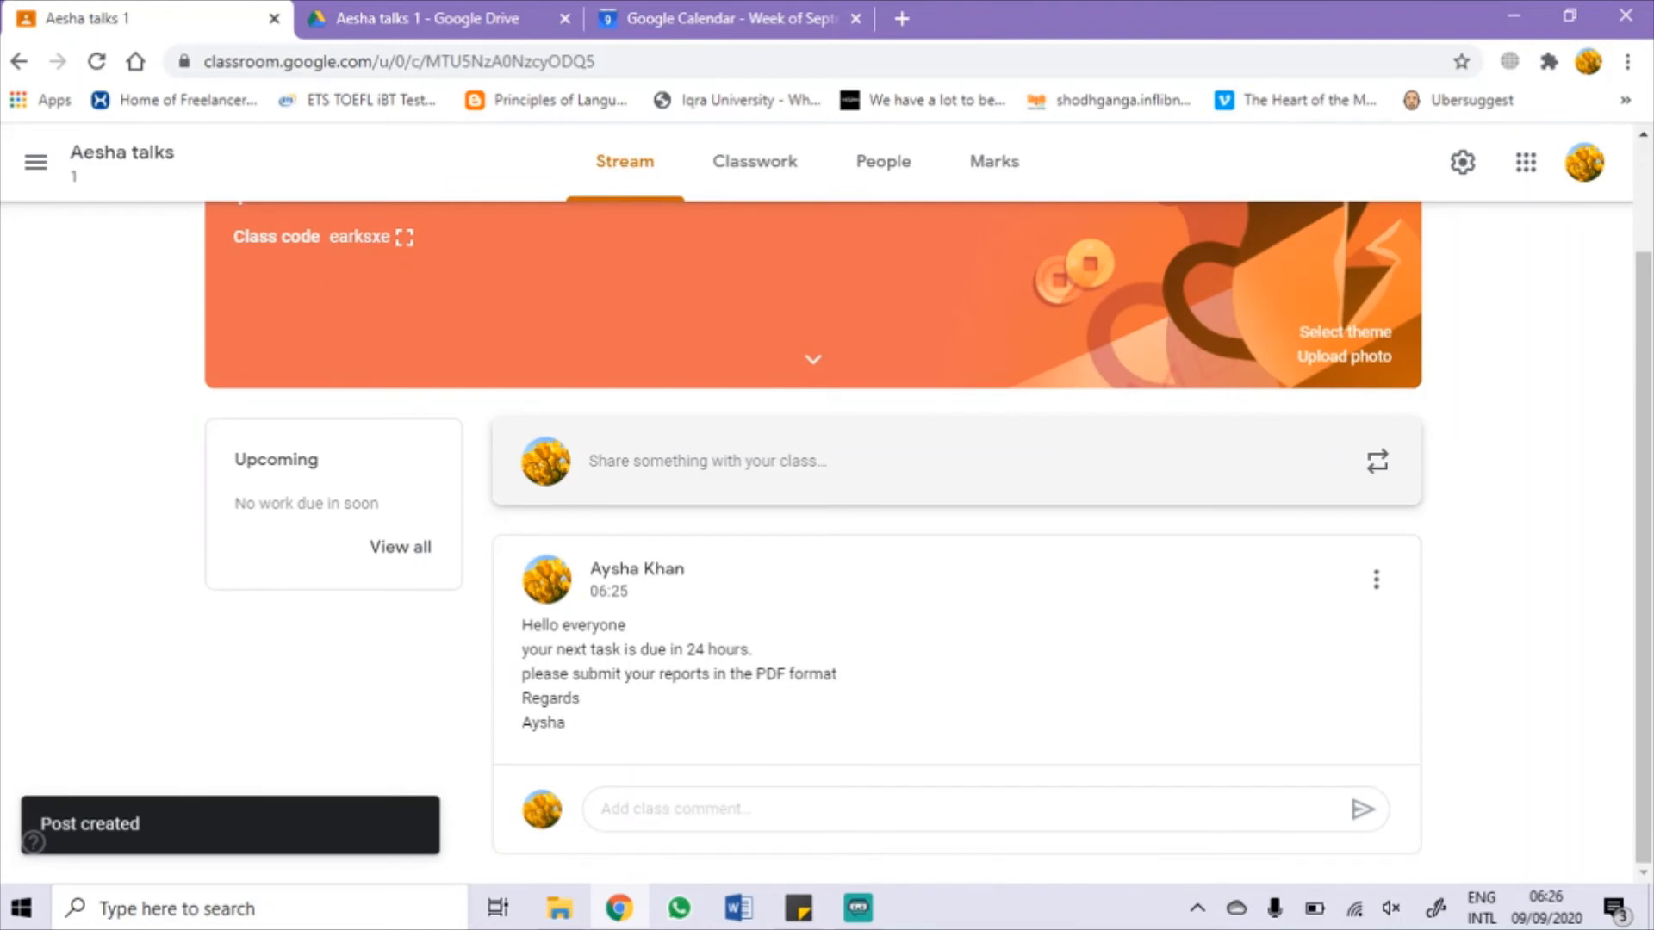
Step: Check the new post's options menu, then bring up the navigation list of classes
left_click(1376, 580)
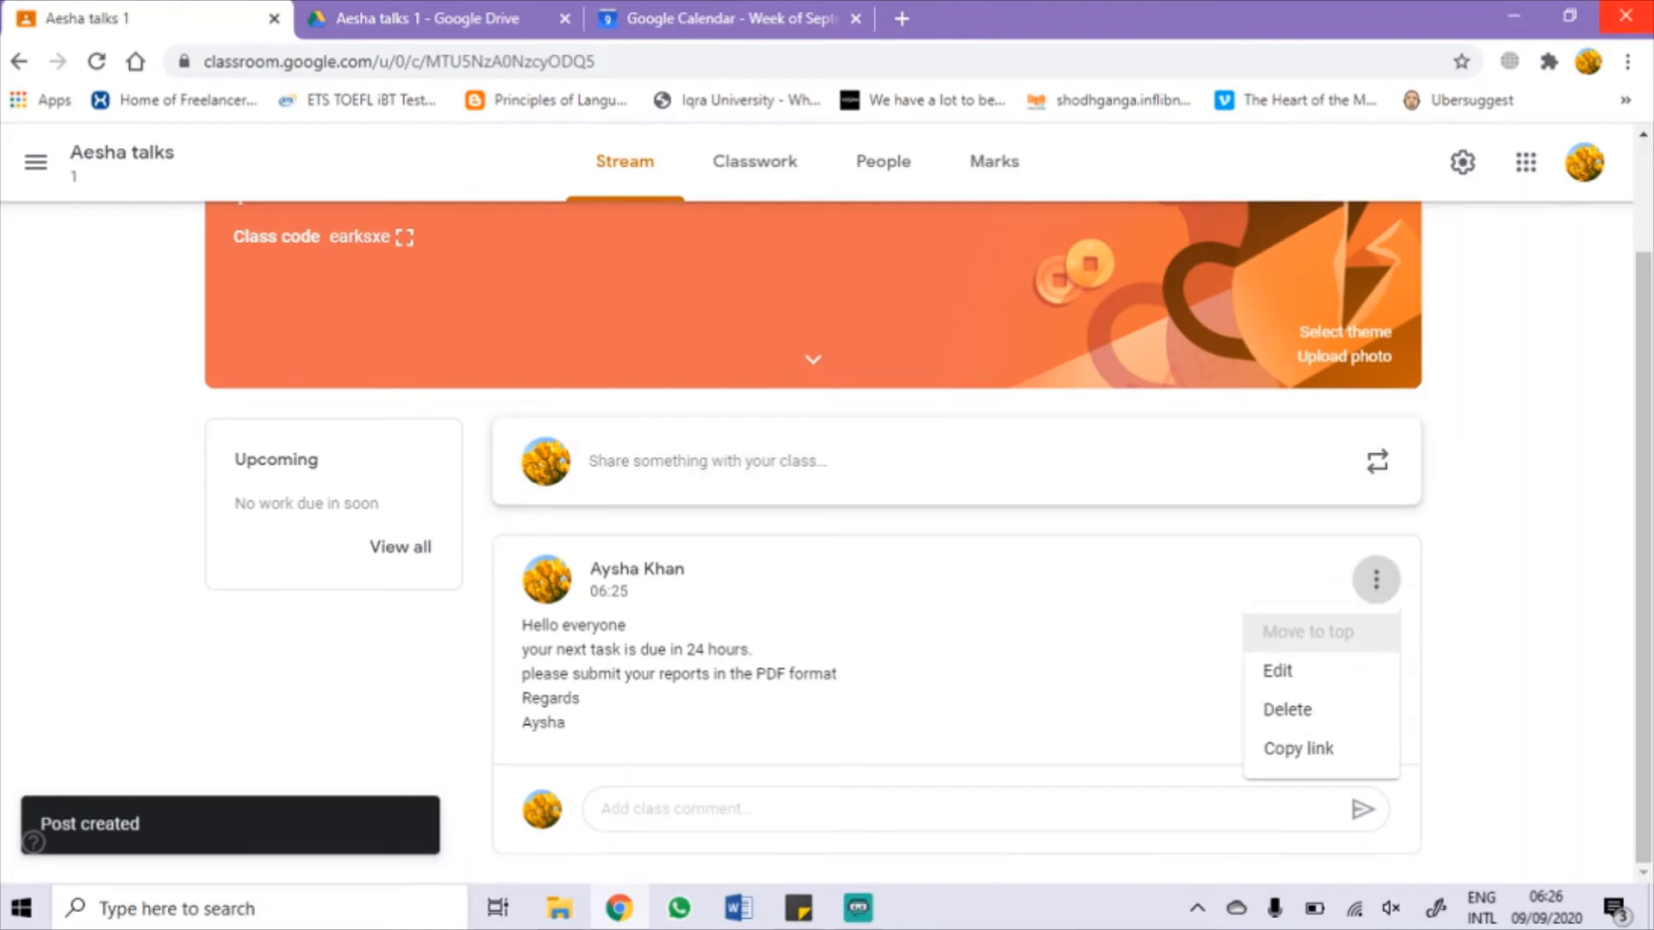
scroll(815, 517, "up", 2)
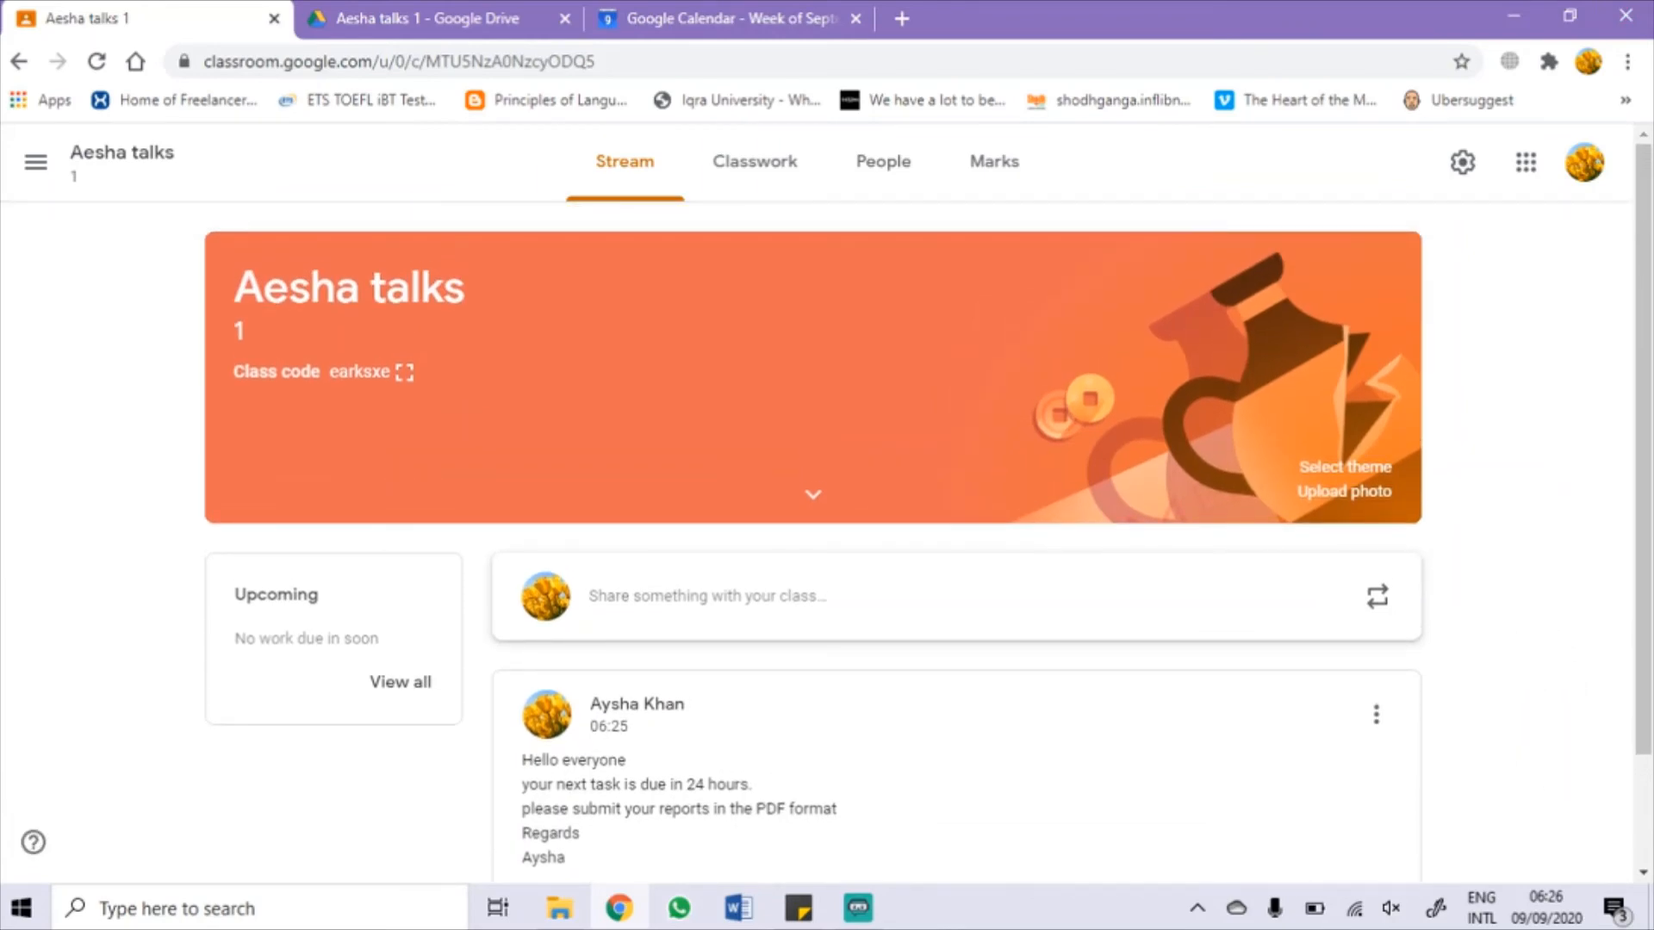
left_click(35, 162)
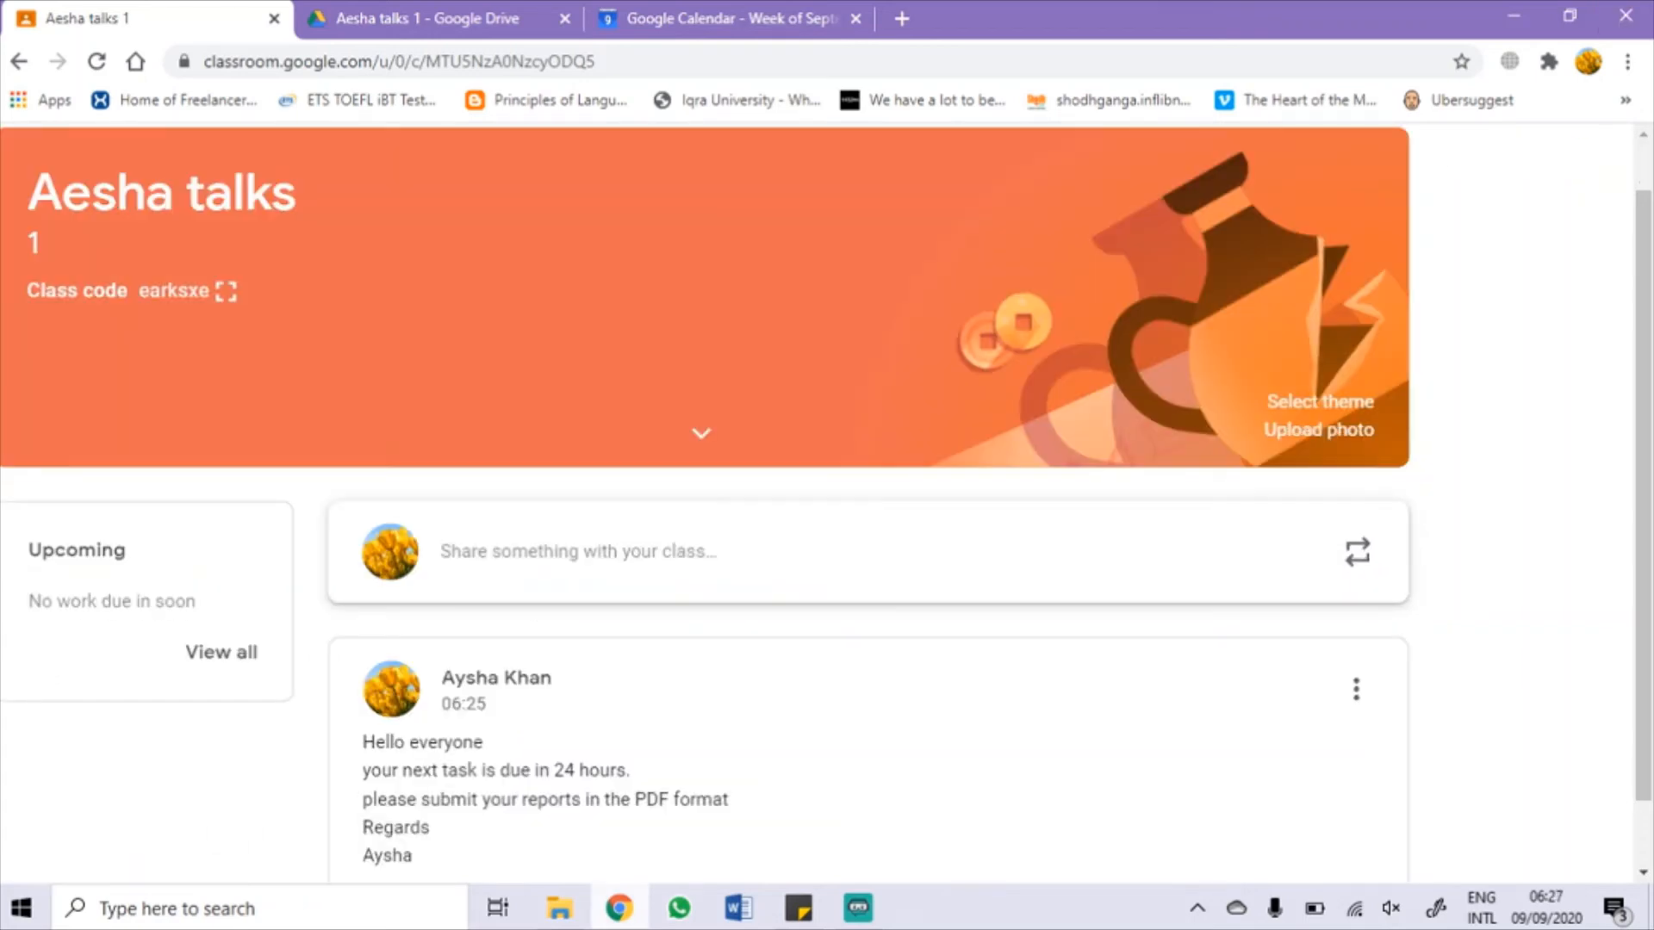
Step: Open the Aesha talks 2 class and view its class code enlarged on the Stream page
key("alt+Left")
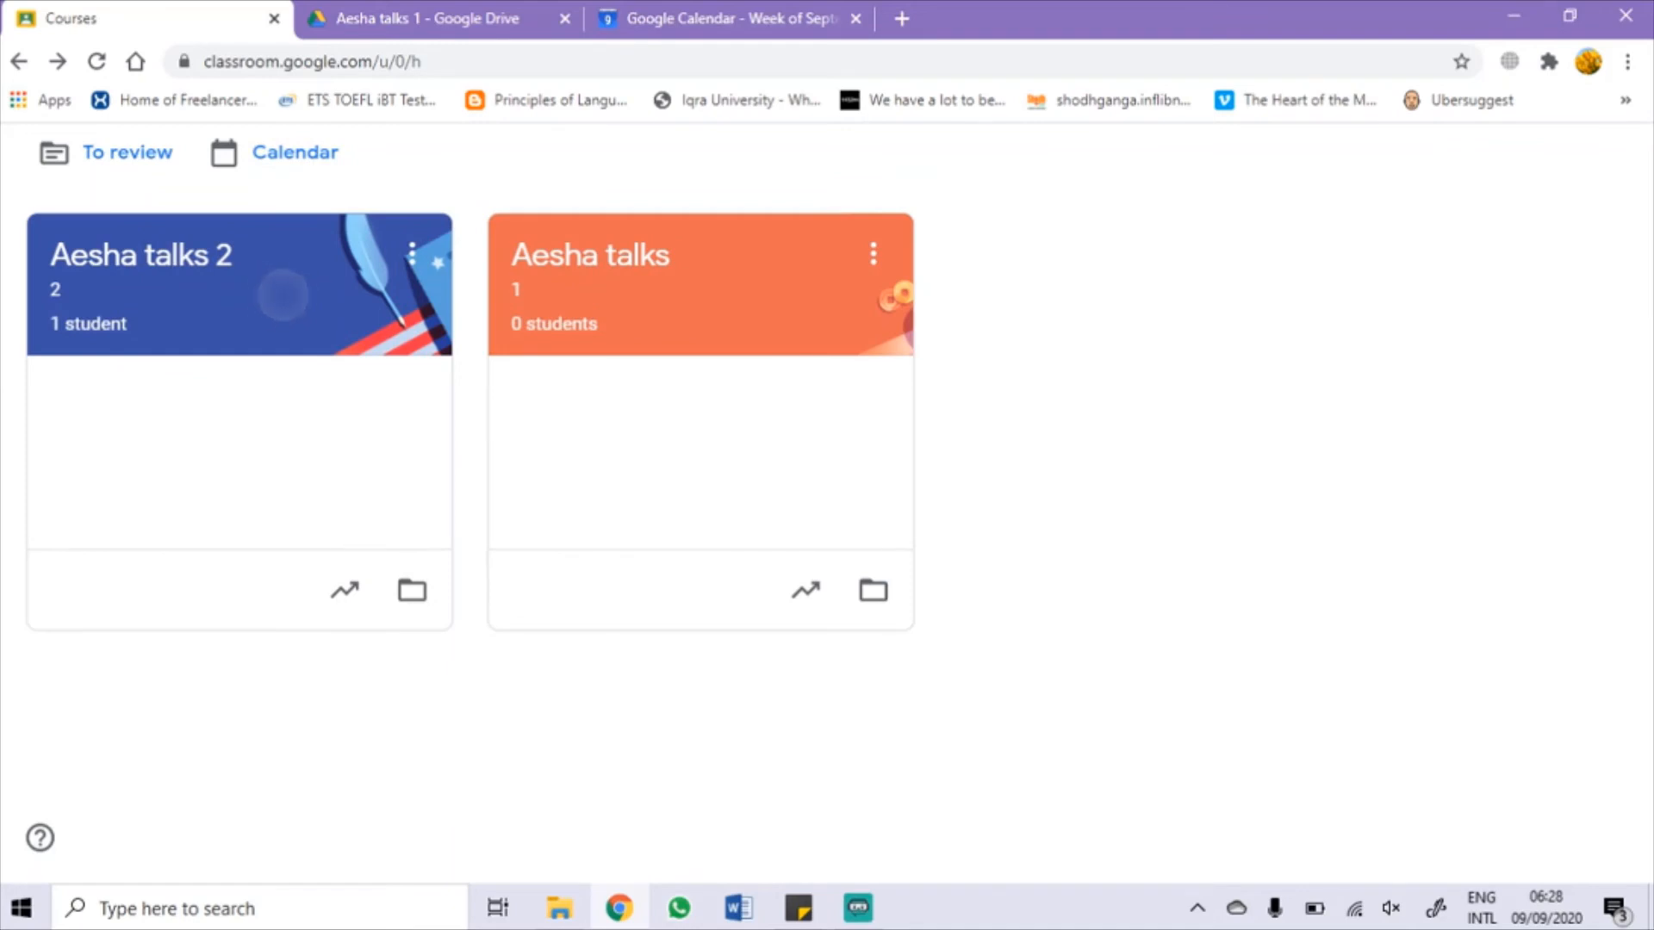
key("alt+Right")
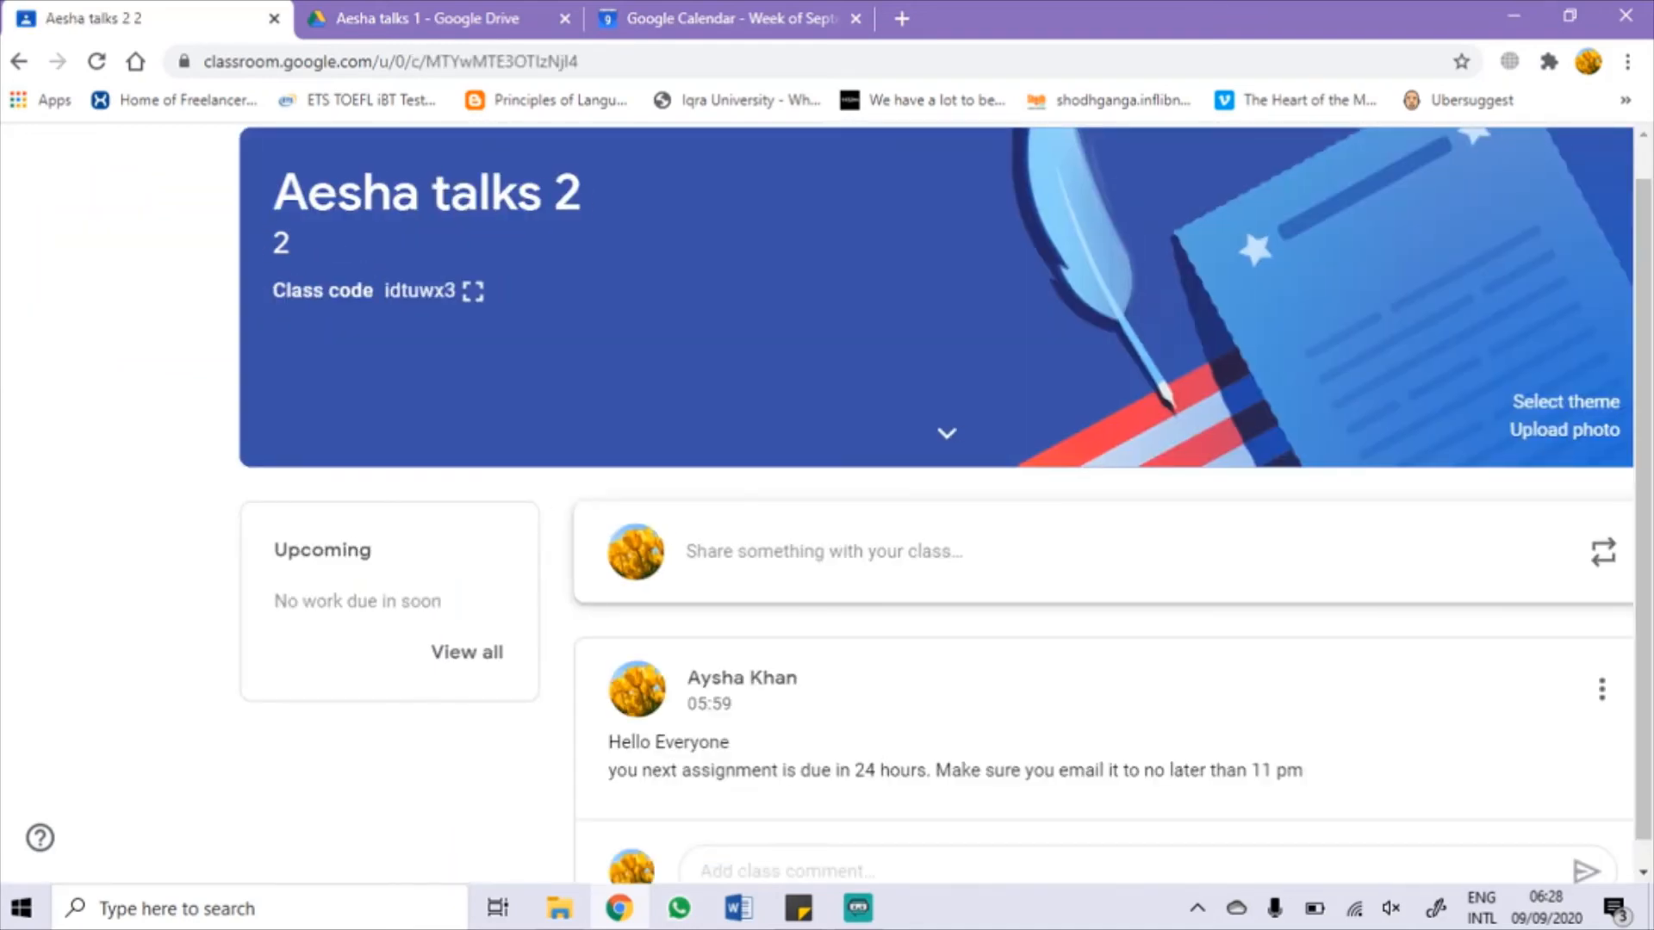
scroll(818, 504, "up", 4)
scroll(818, 504, "up", 2)
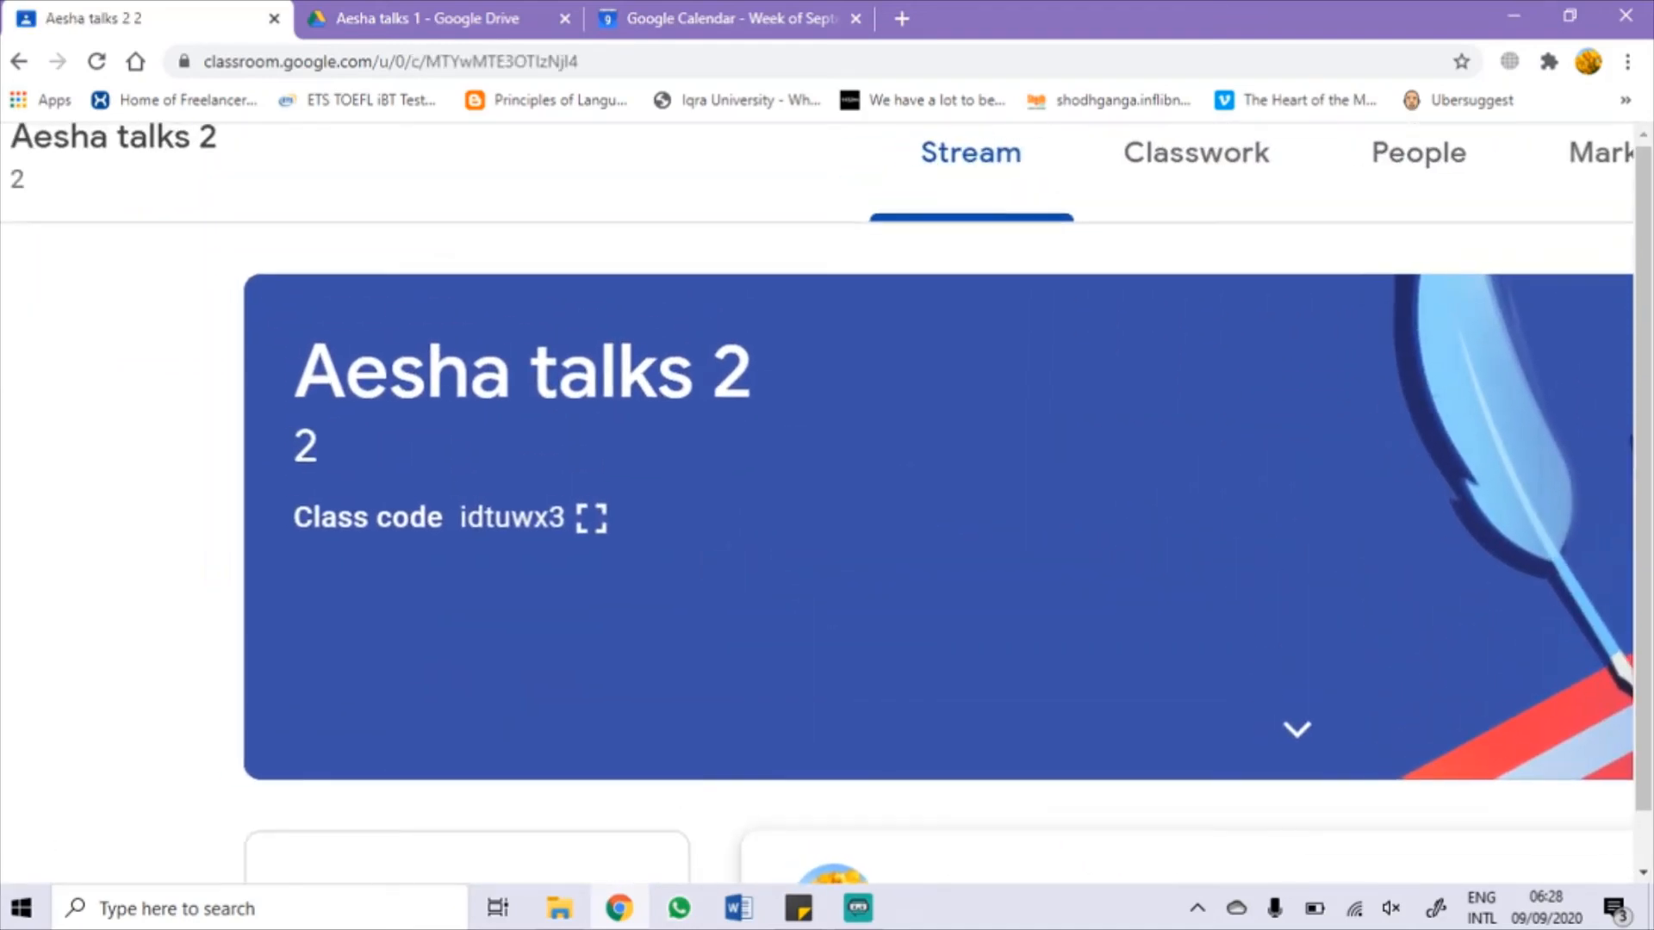
left_click(591, 518)
key("Escape")
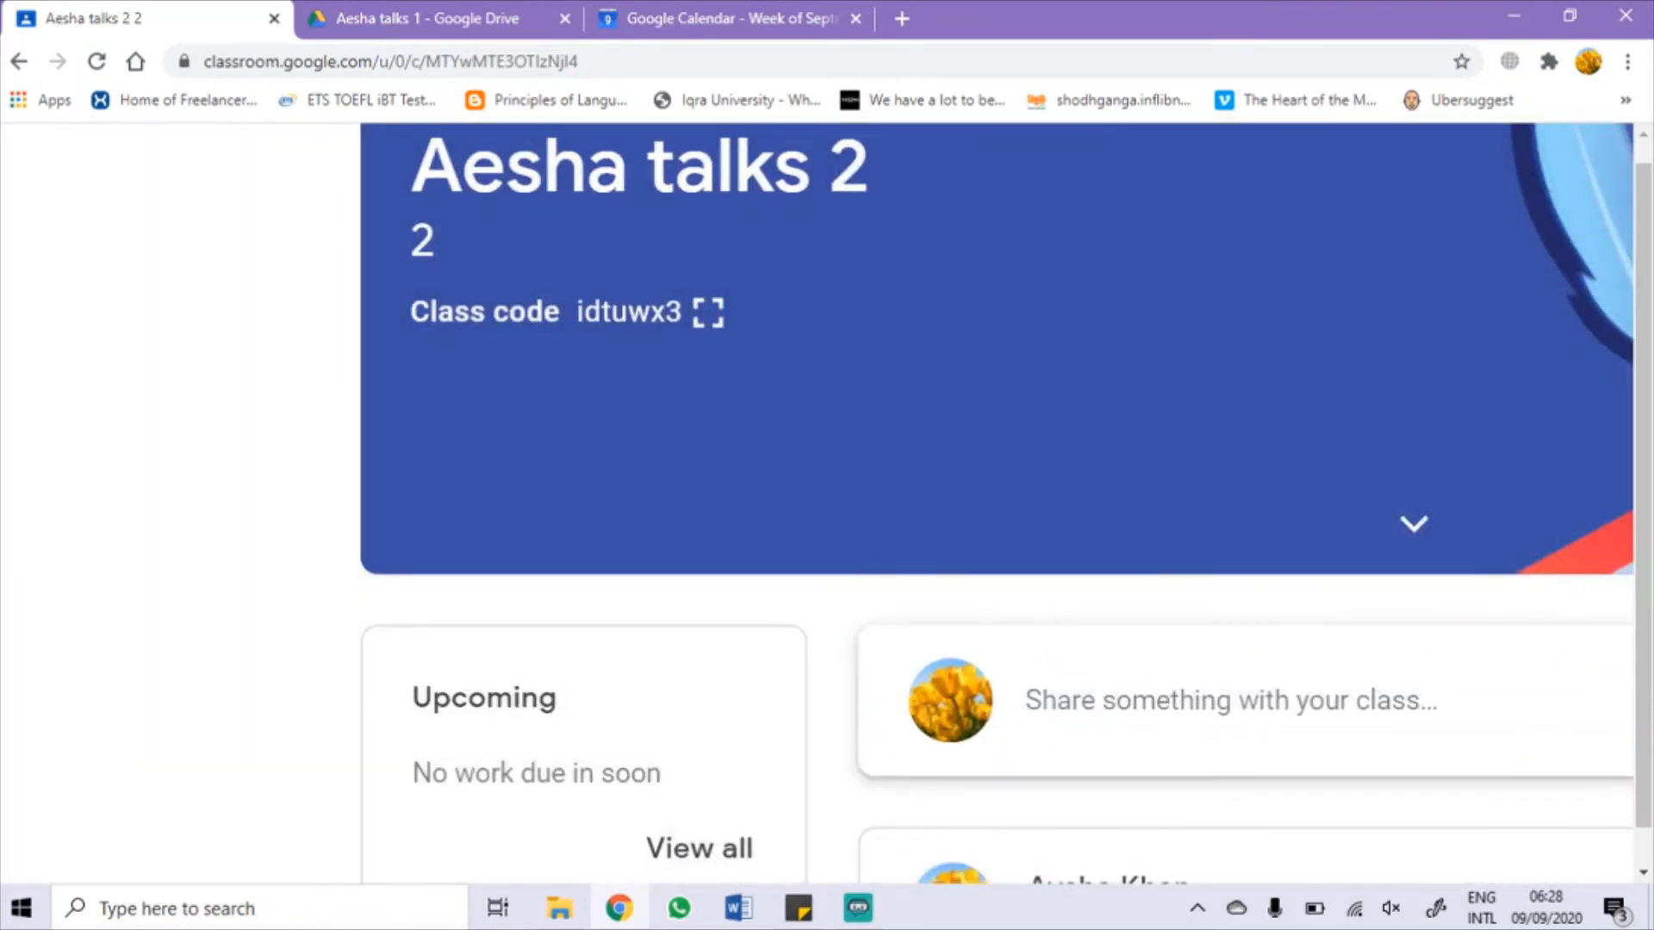
Step: Look over the Aesha talks 2 stream and go to its class settings
scroll(818, 504, "down", 3)
scroll(819, 504, "up", 1)
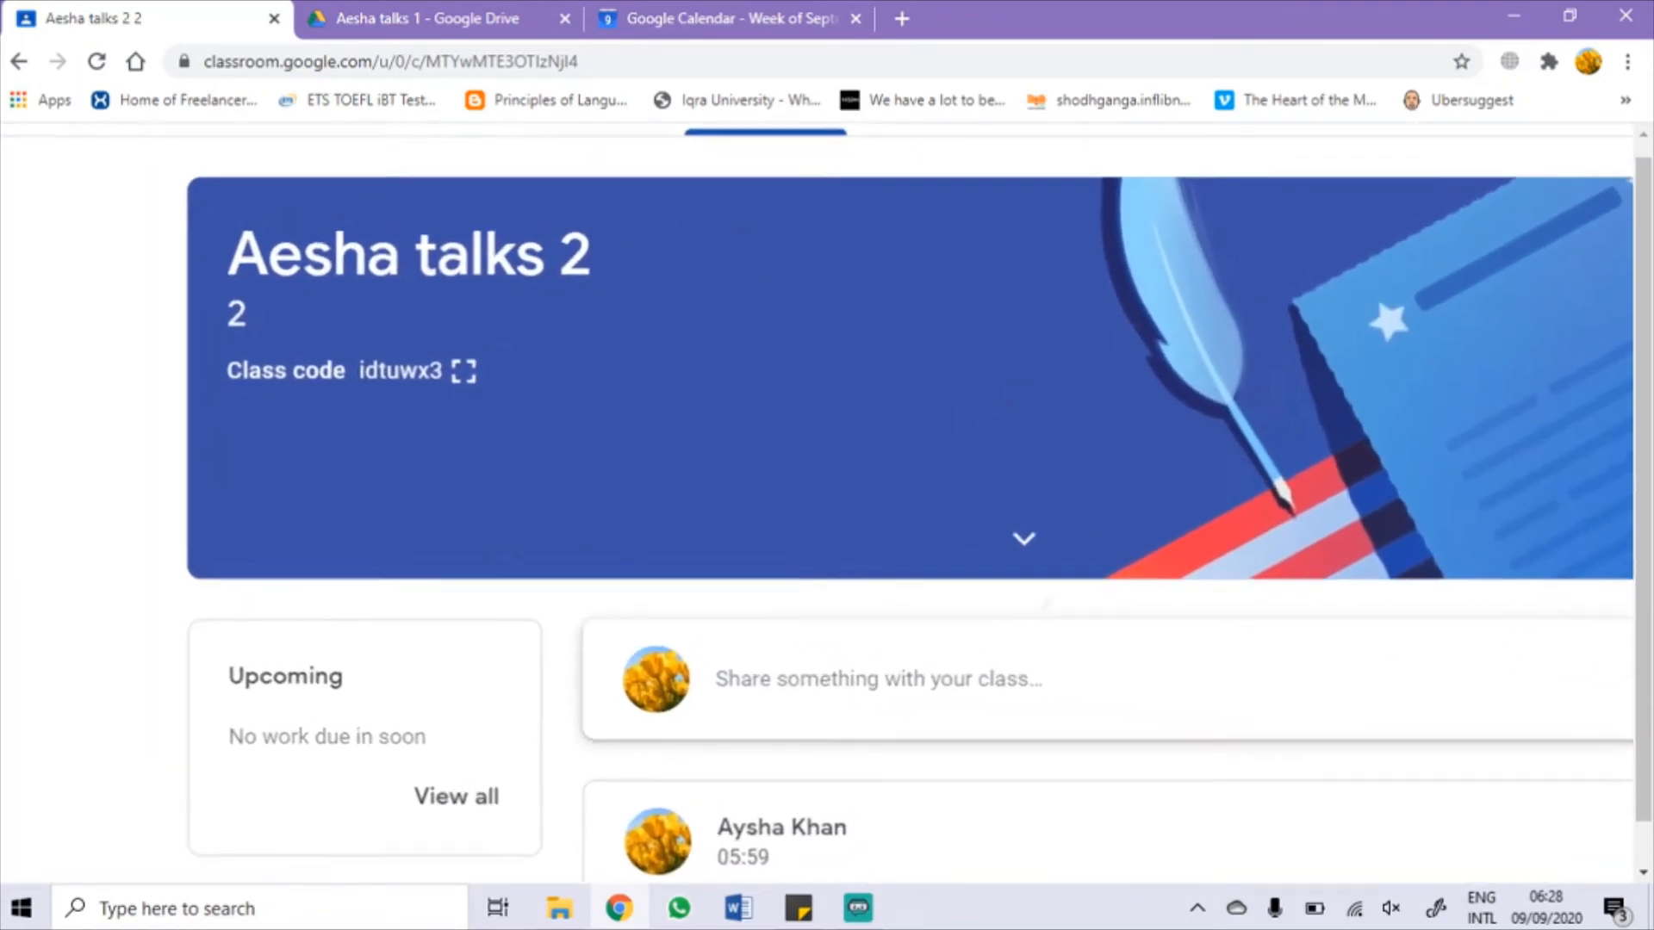
scroll(1155, 649, "down", 3)
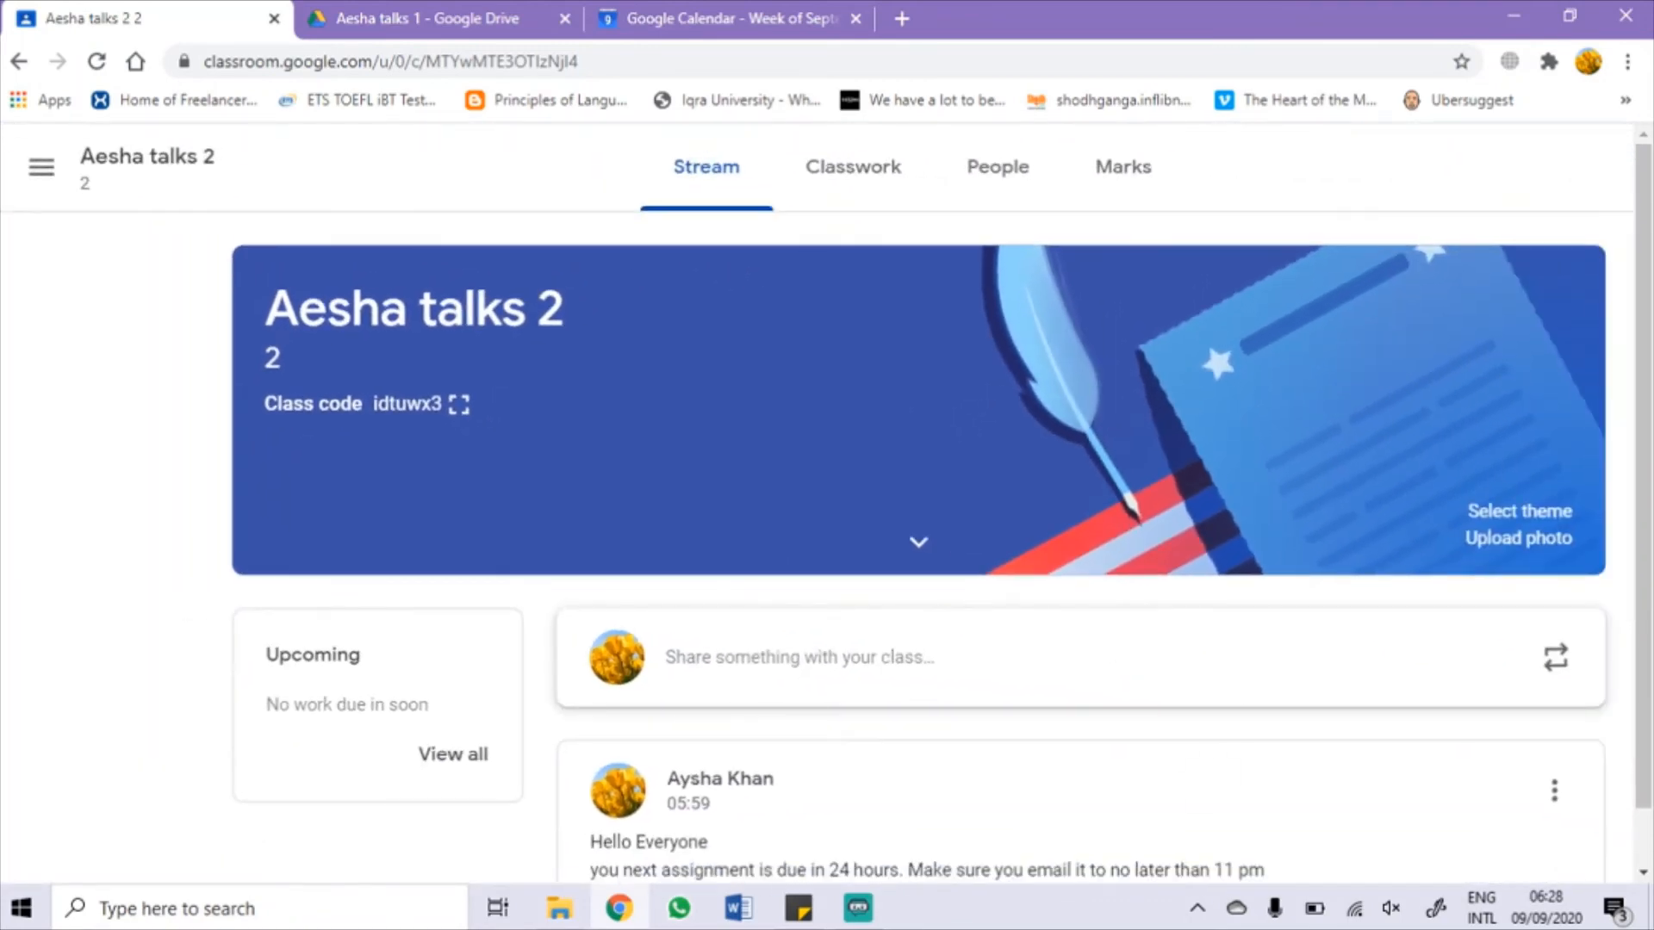
scroll(913, 504, "down", 1)
scroll(913, 503, "down", 2)
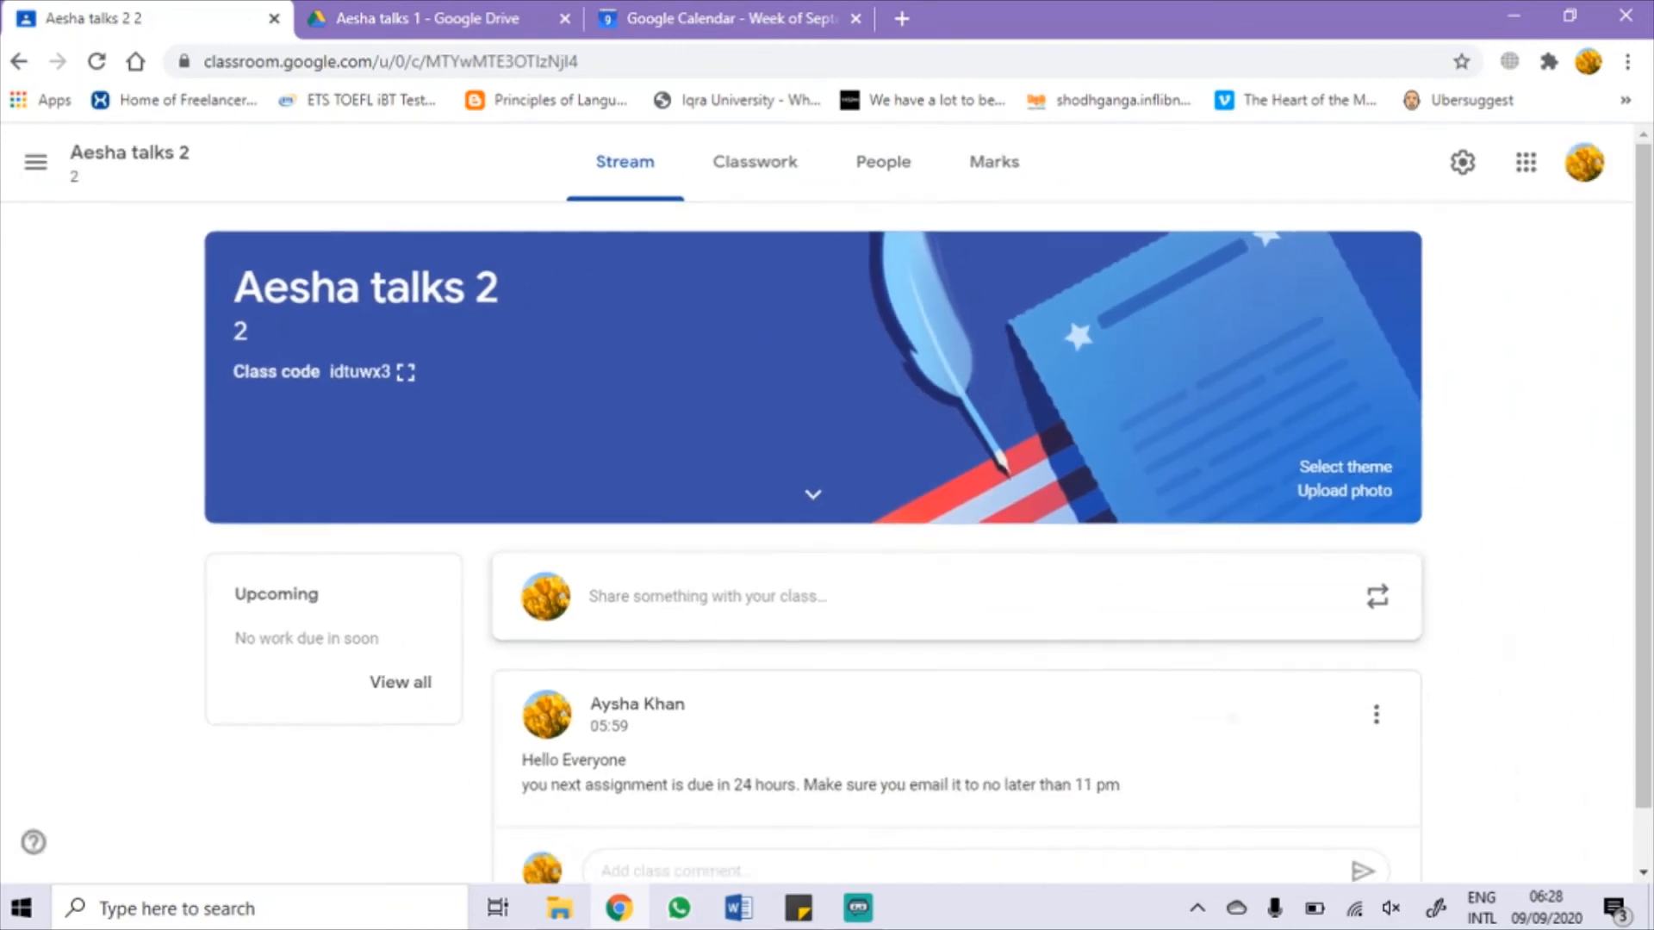
left_click(1462, 162)
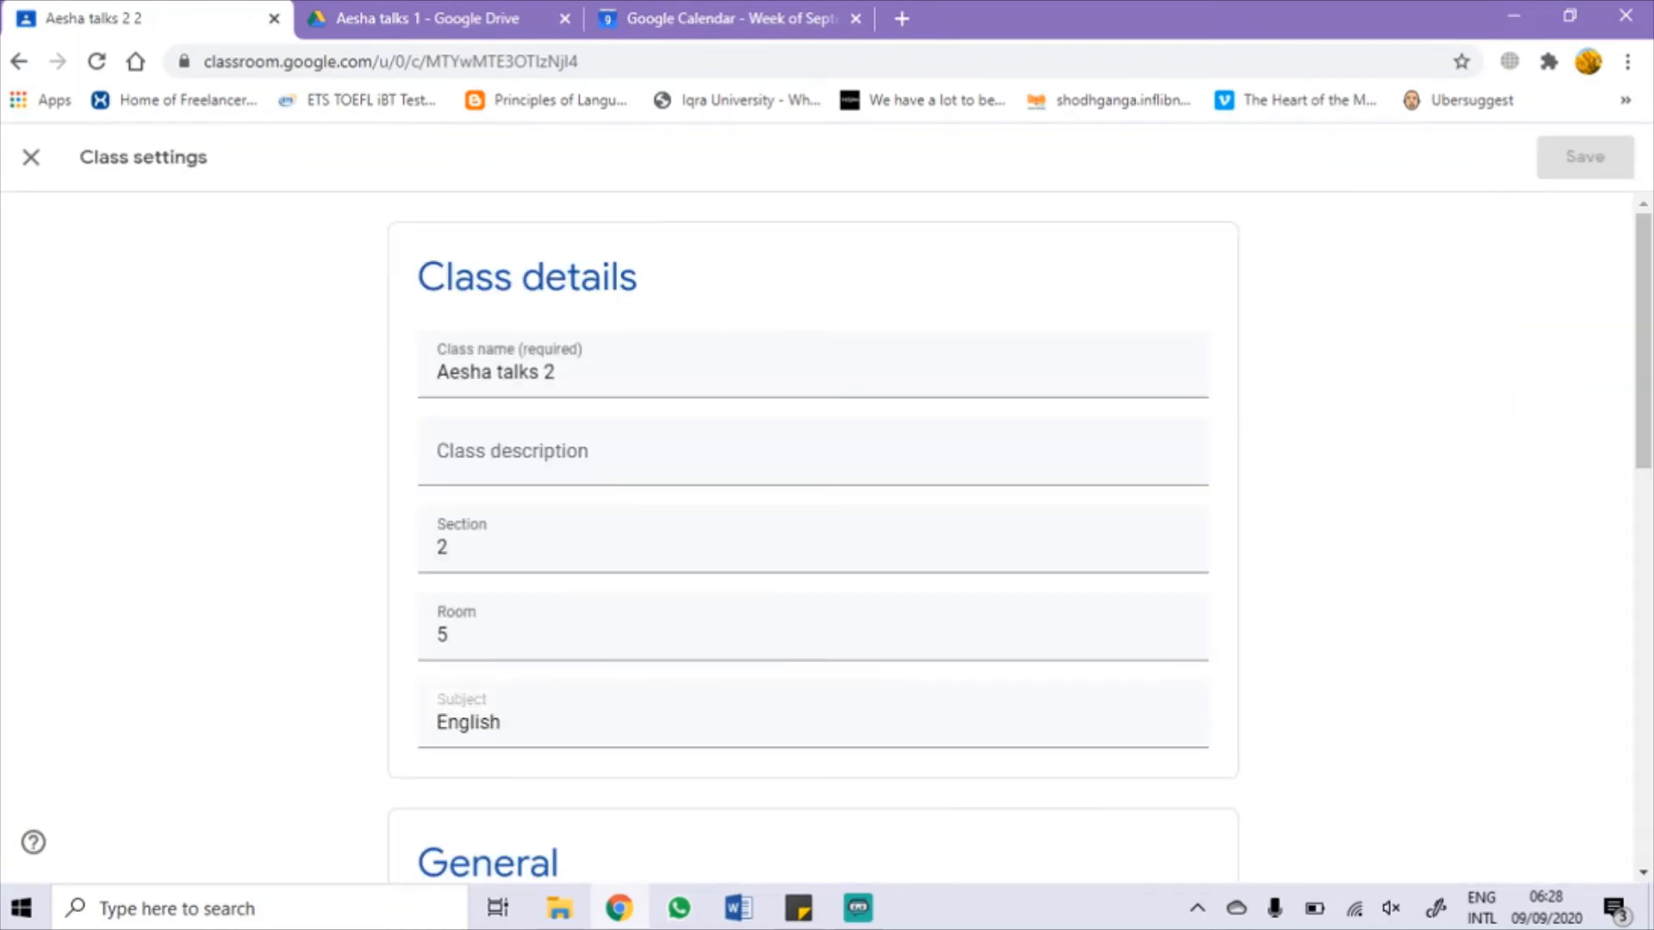
Step: Leave Aesha talks 2 invitation codes Enabled and display the class code full size
scroll(813, 534, "down", 5)
scroll(813, 534, "down", 1)
scroll(1219, 655, "up", 2)
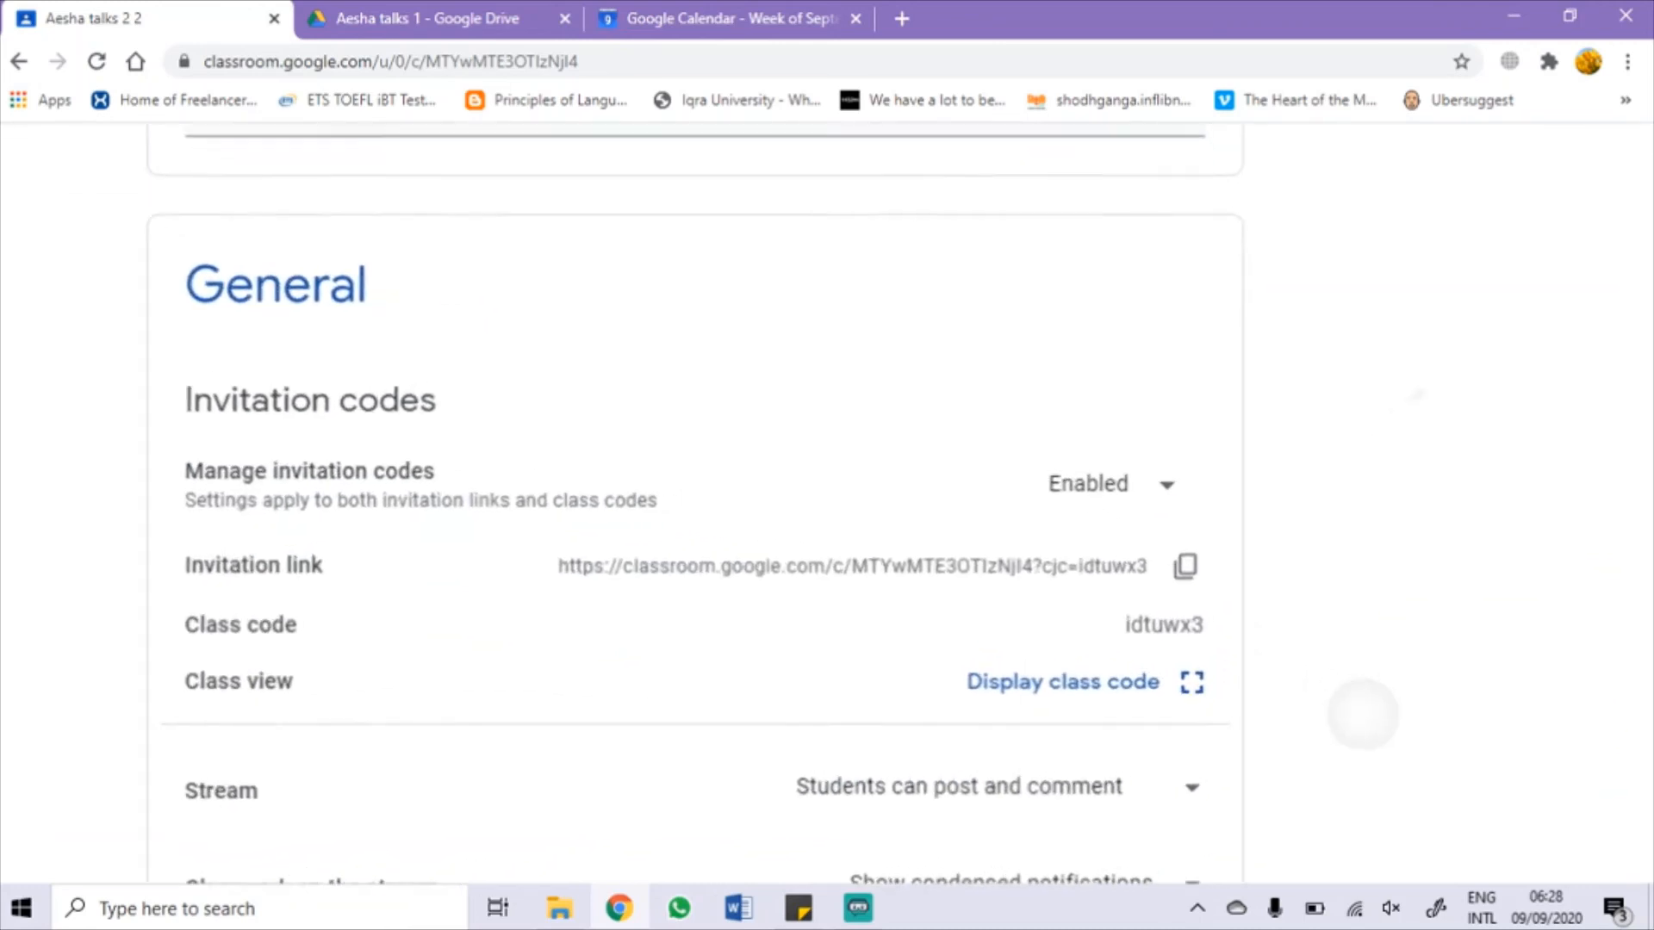
scroll(1362, 716, "down", 1)
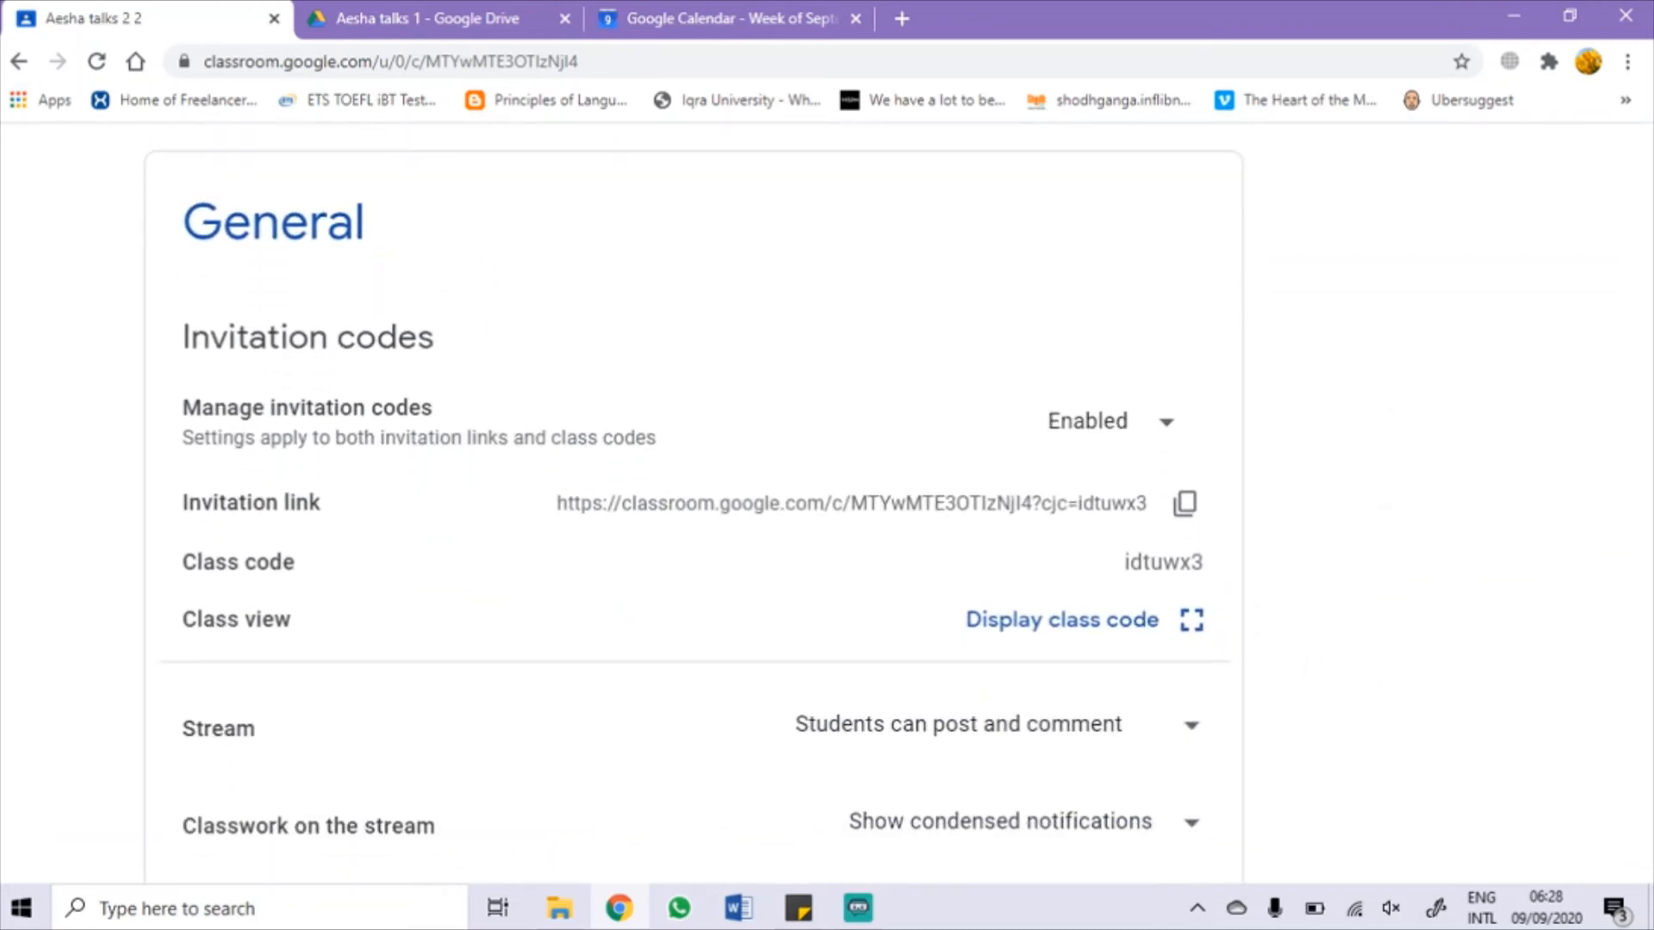
left_click(1146, 421)
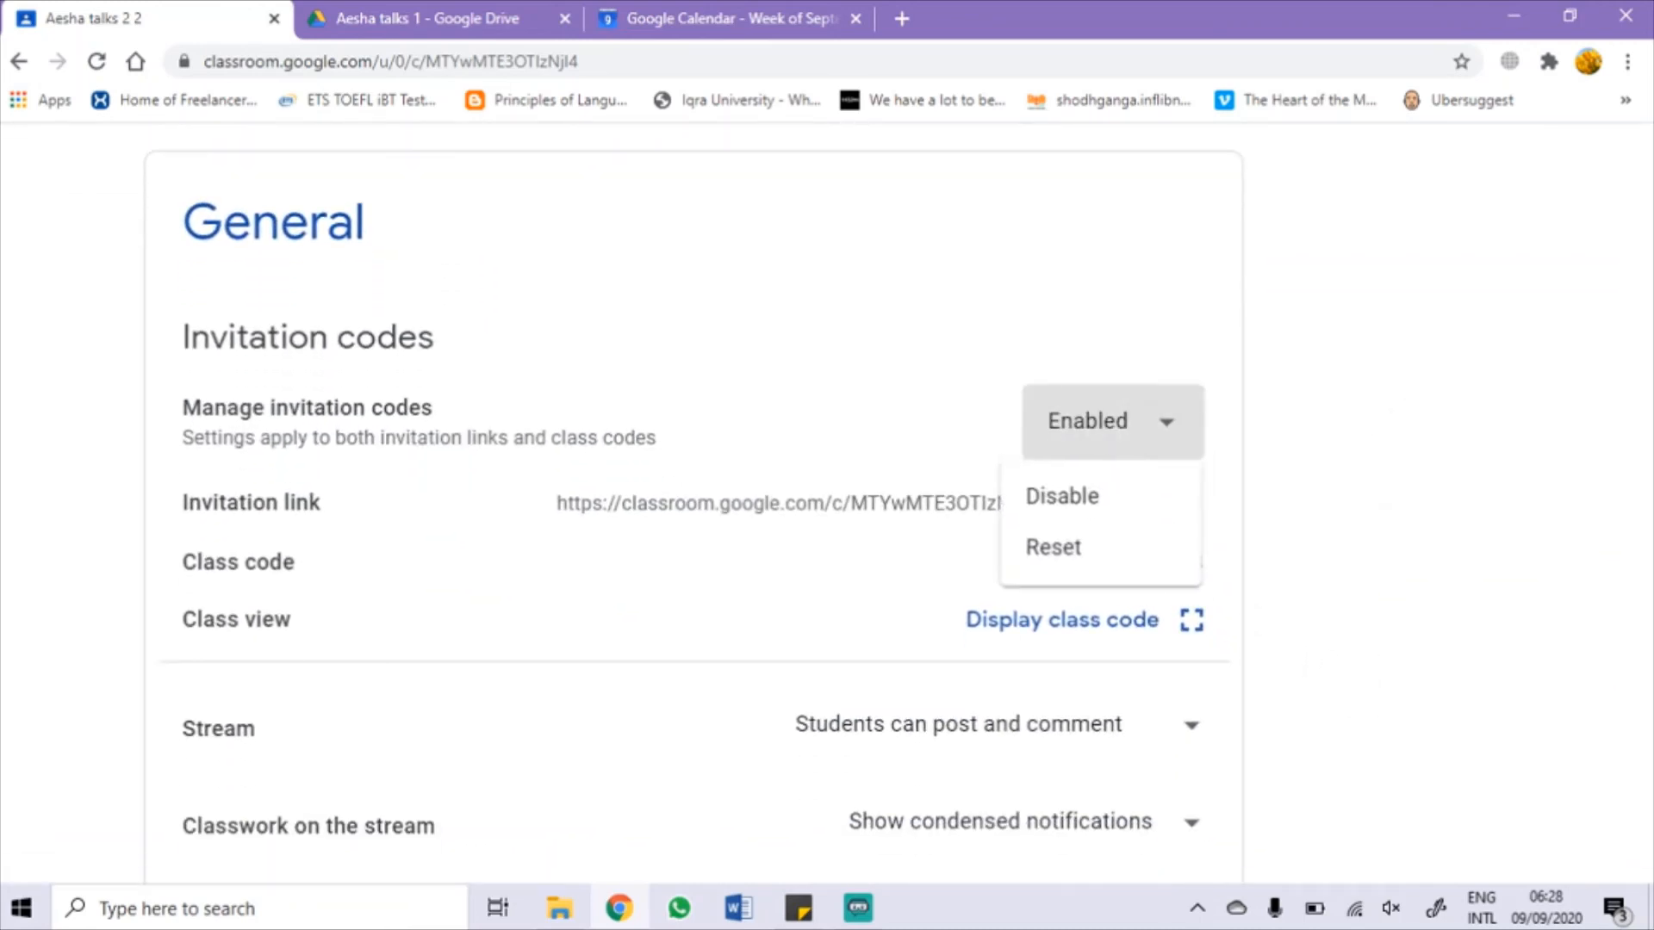
left_click(1452, 558)
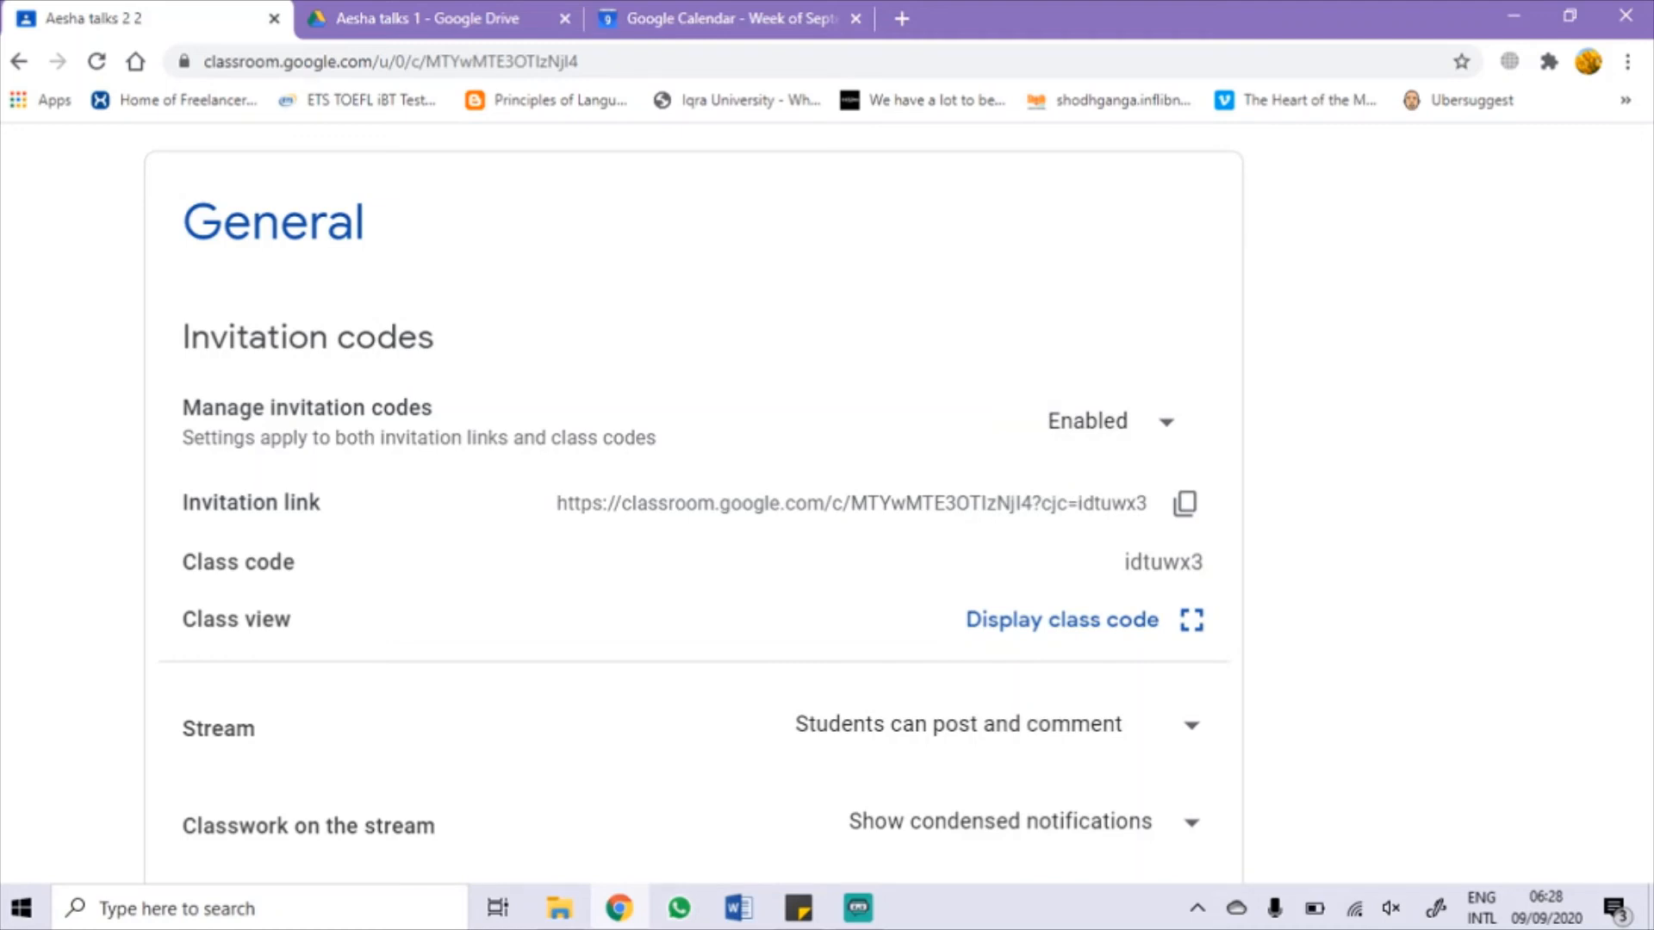
scroll(802, 504, "down", 1)
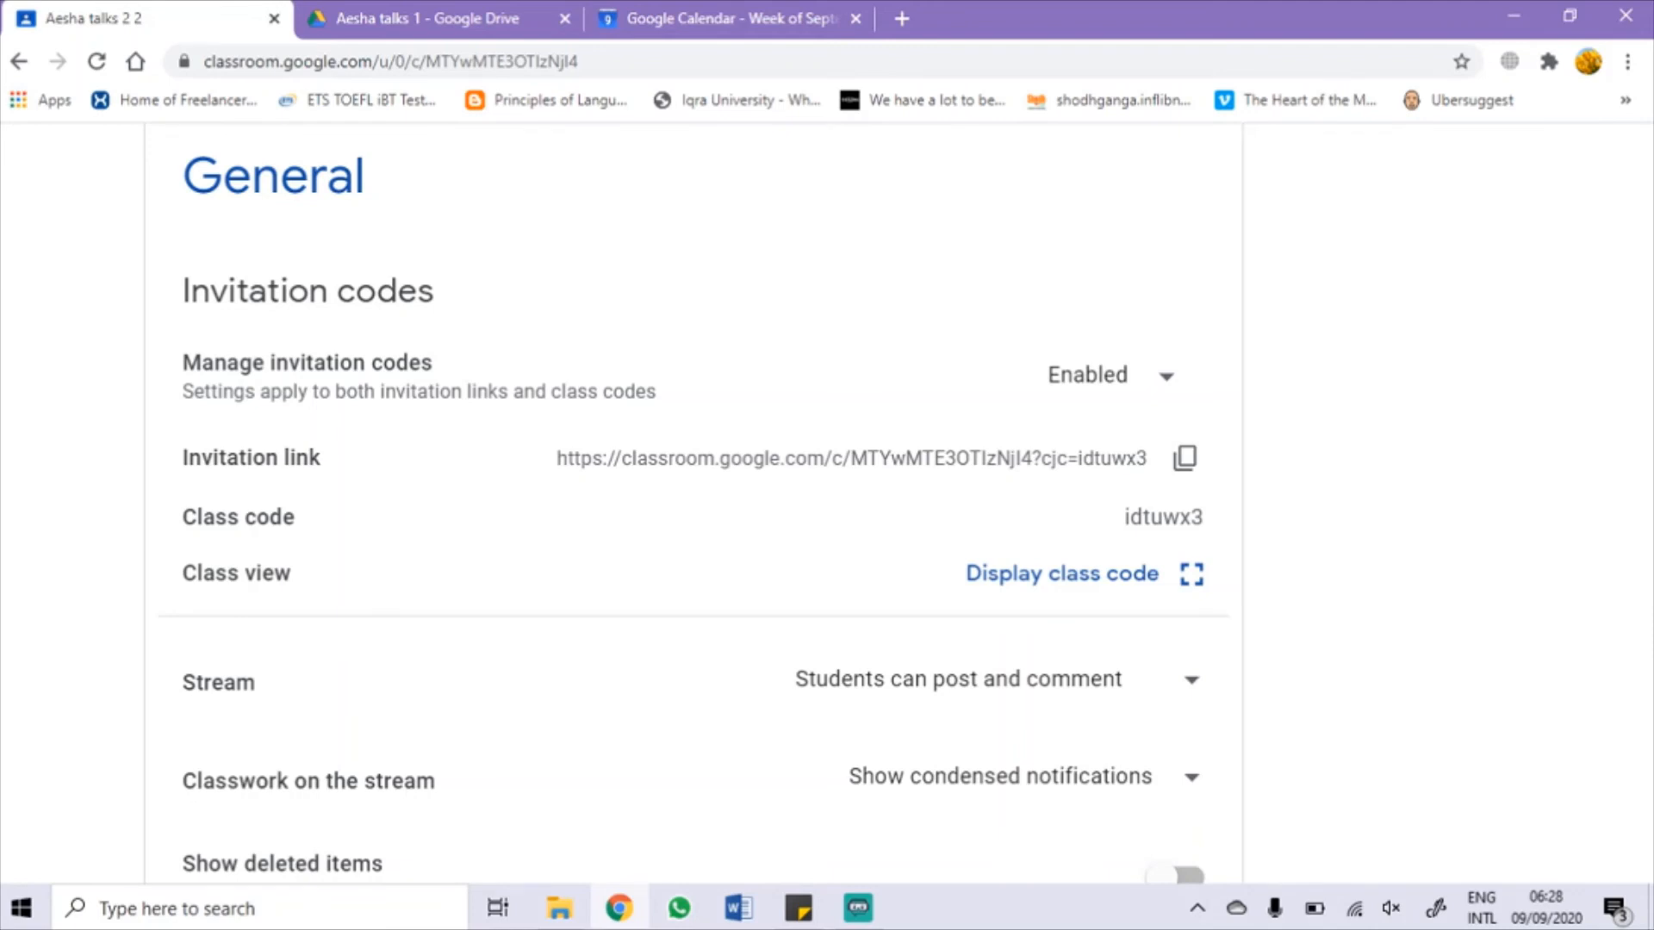
left_click(1083, 574)
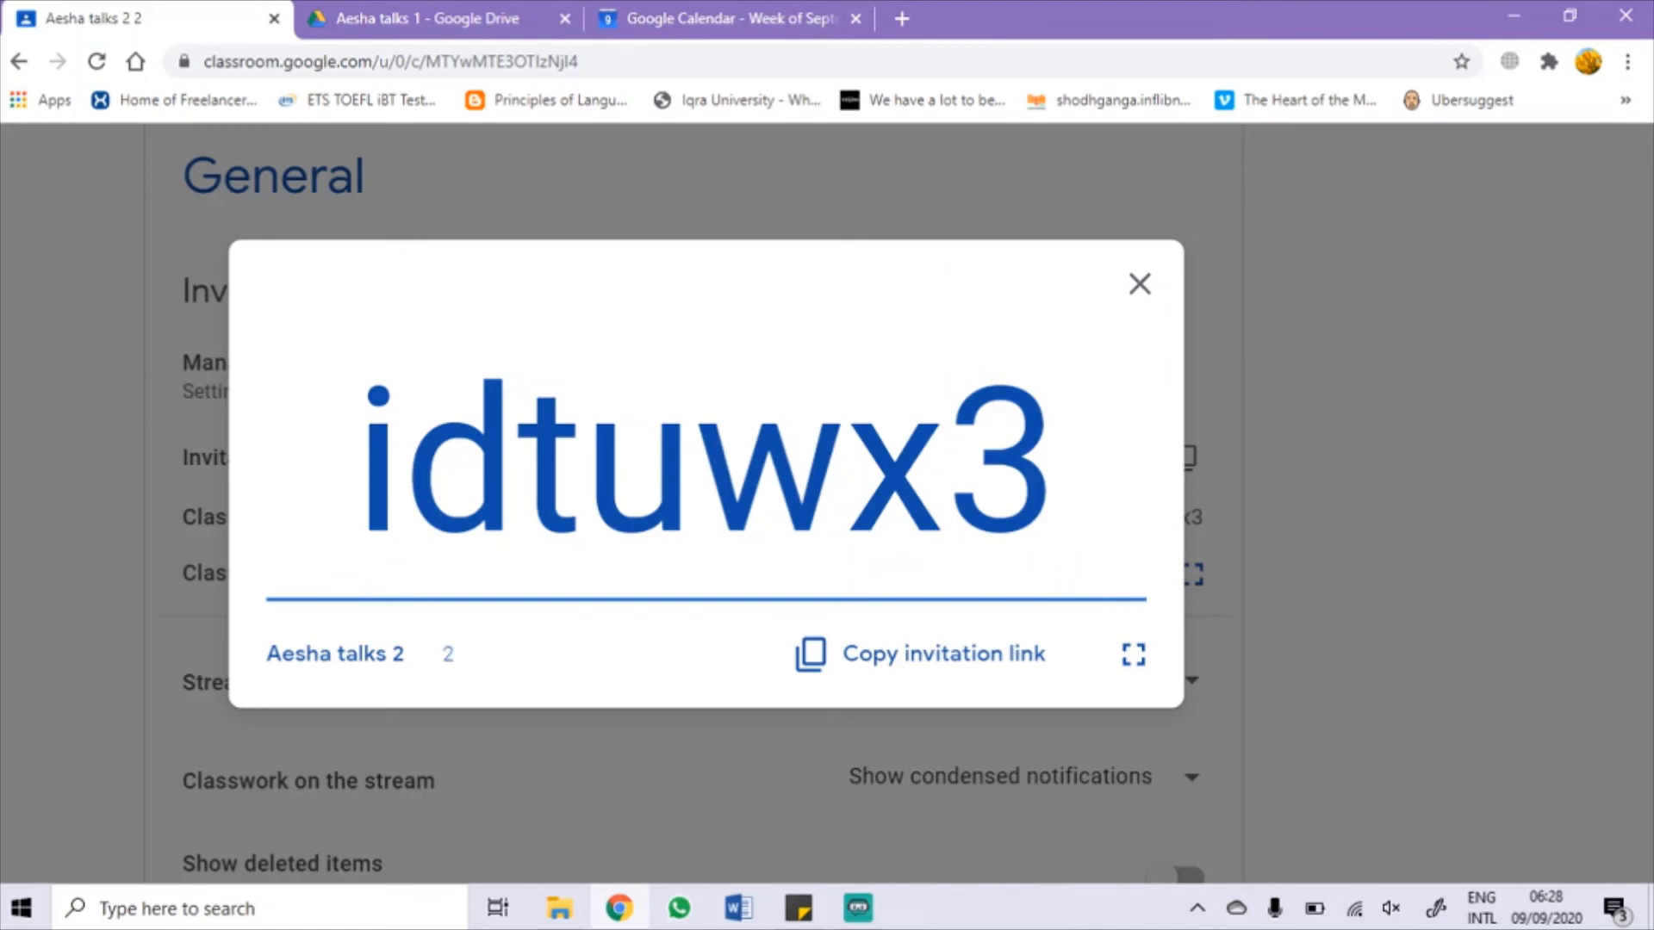
Step: Copy the class invitation link and select the enlarged class code, then close the code view
left_click(922, 655)
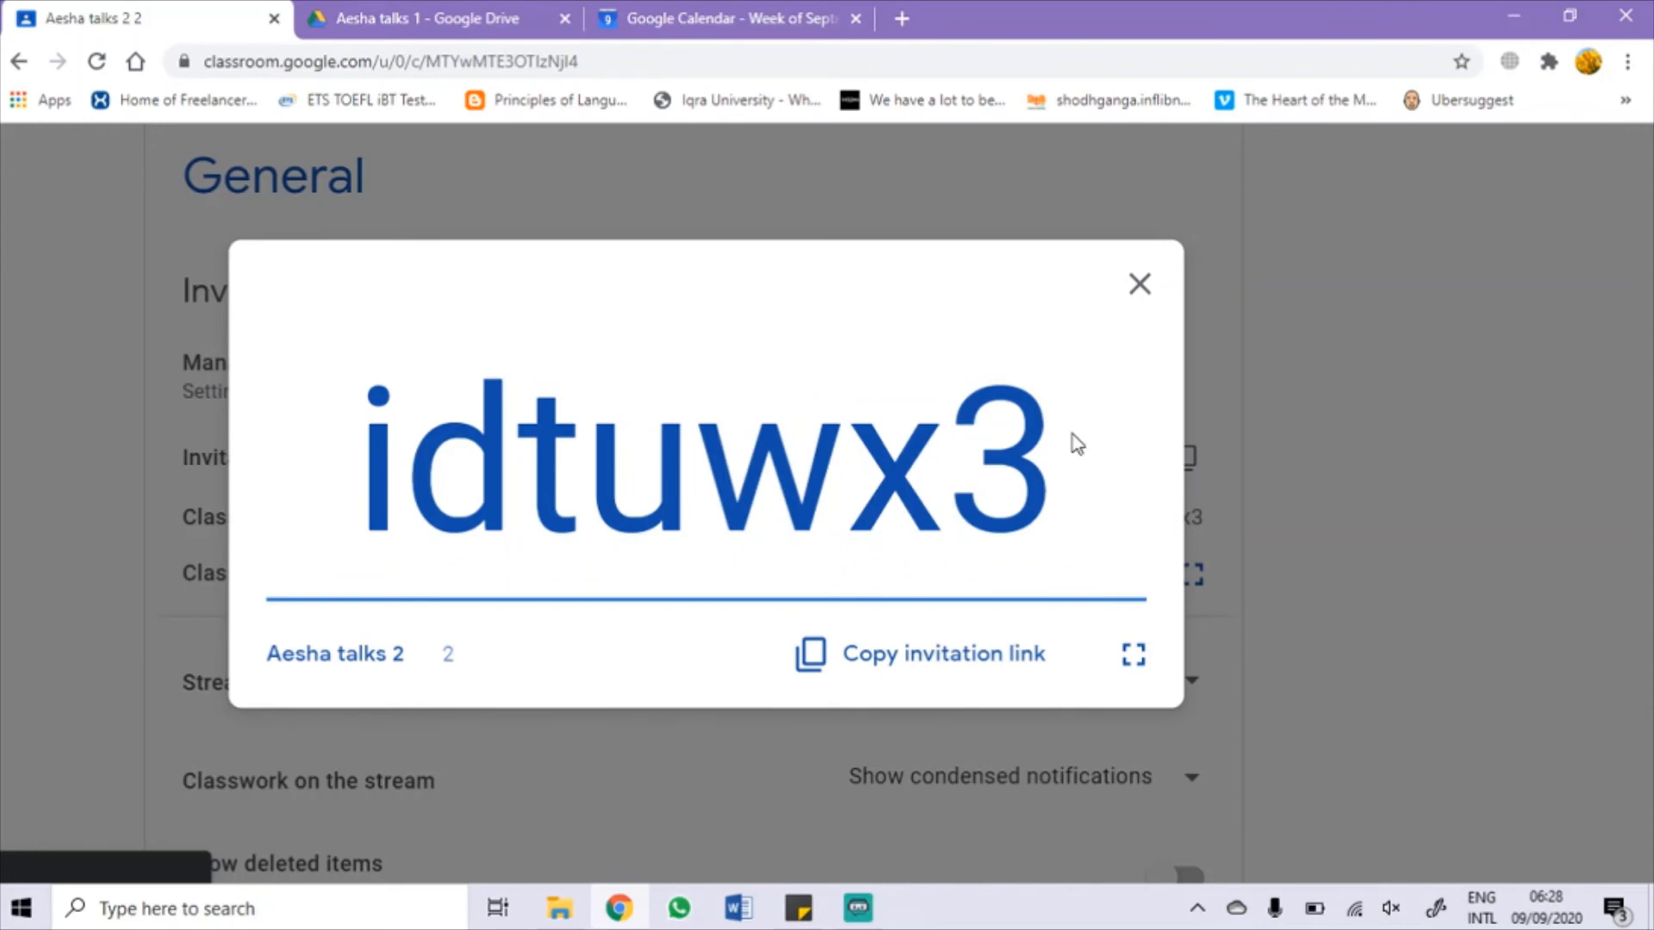
right_click(1033, 431)
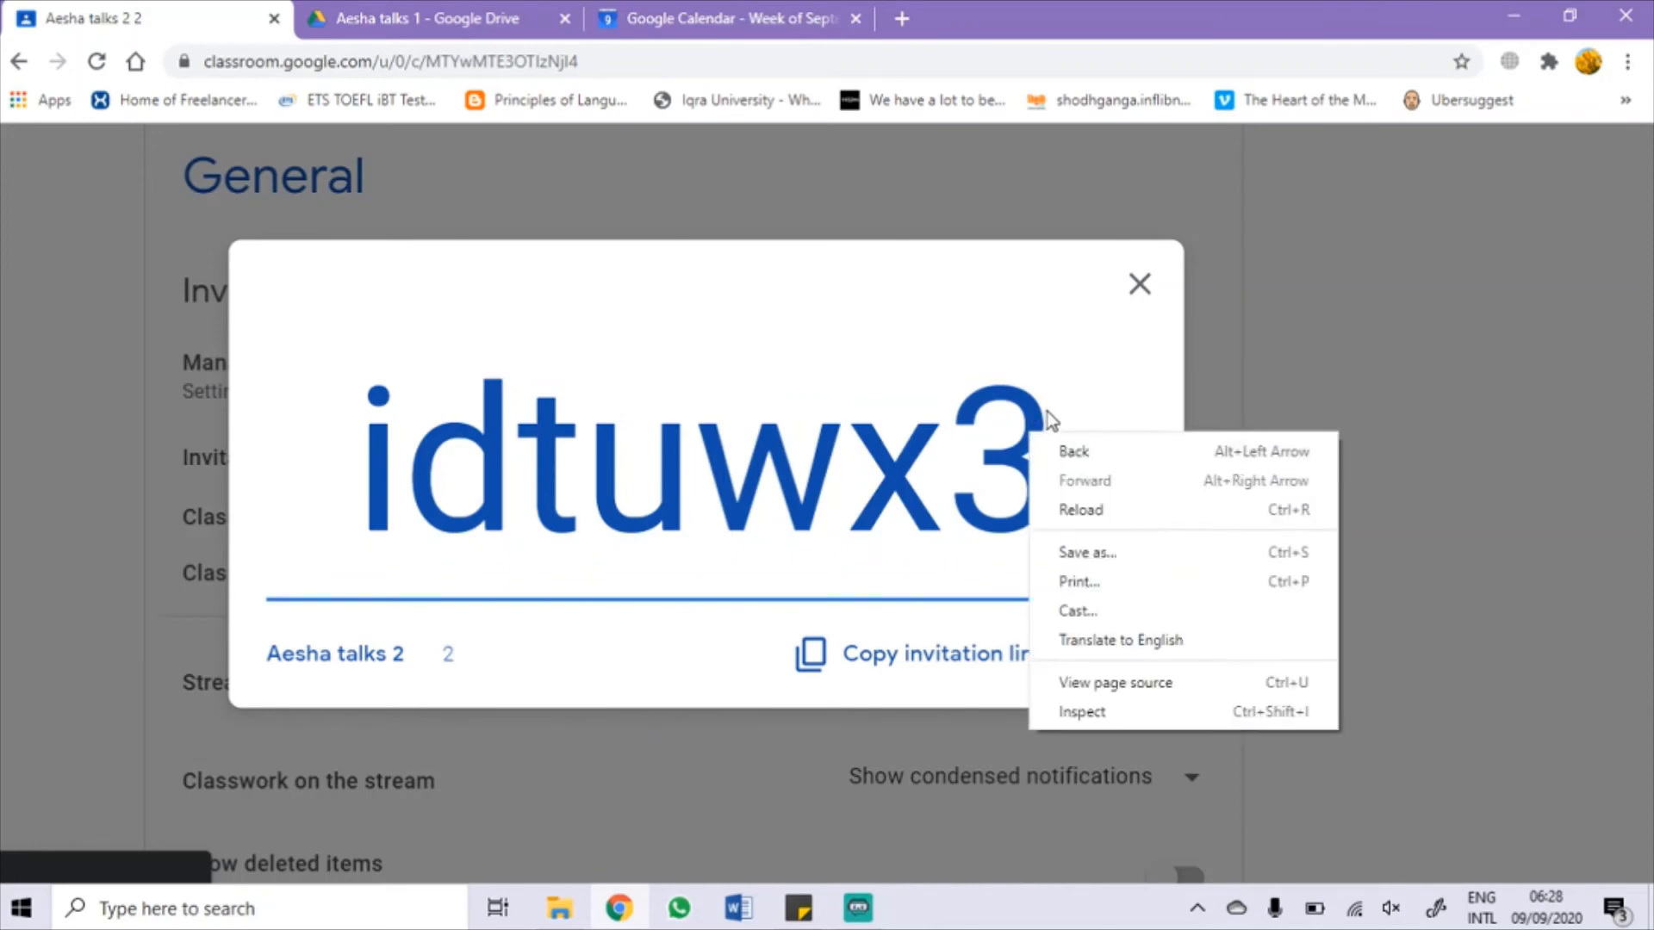
left_click_drag(1033, 430, 356, 447)
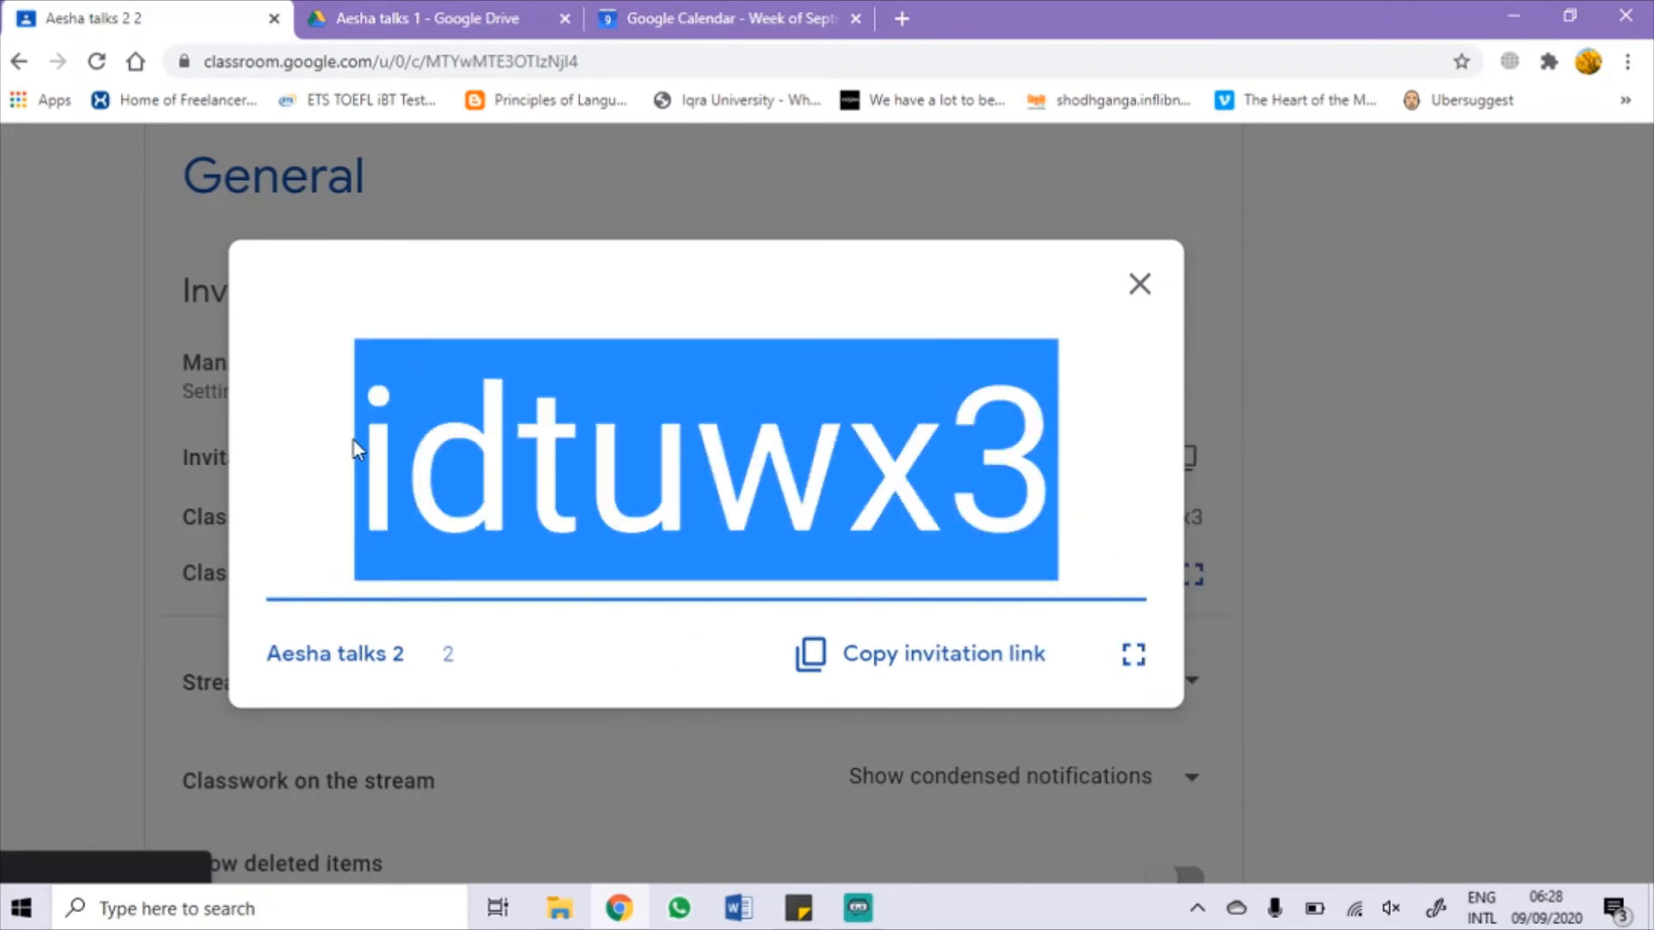
left_click(1139, 284)
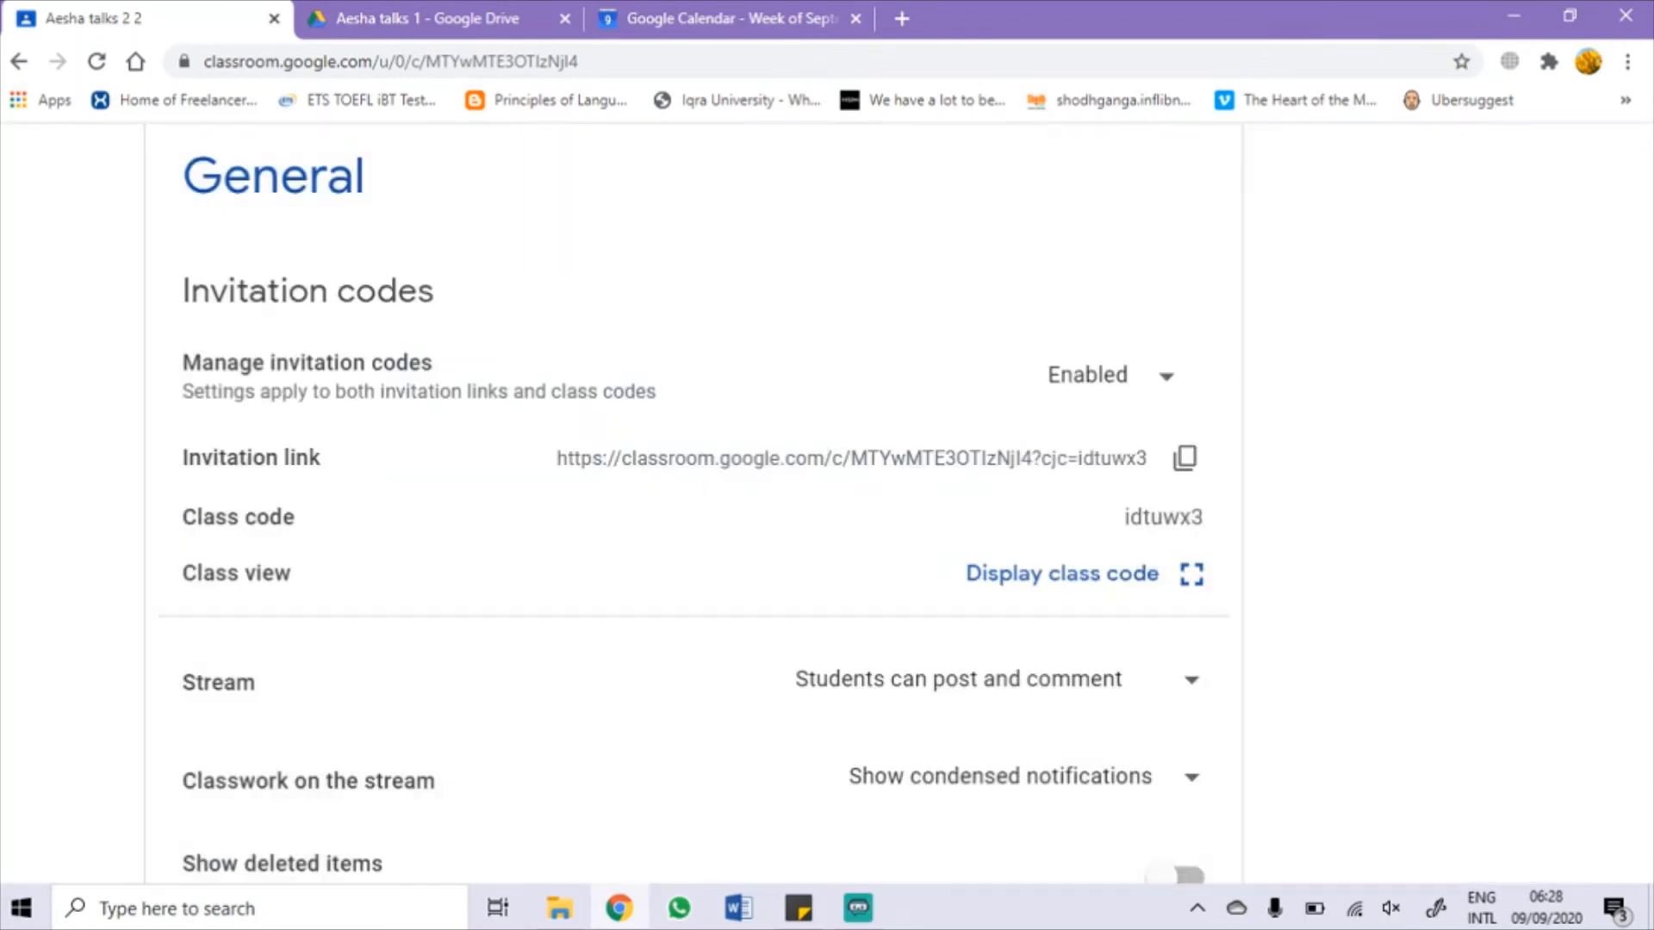
Step: Leave class settings and return to the Aesha talks 2 stream with its assignment announcement
scroll(1139, 285, "up", 2)
scroll(1139, 284, "up", 5)
right_click(1346, 355)
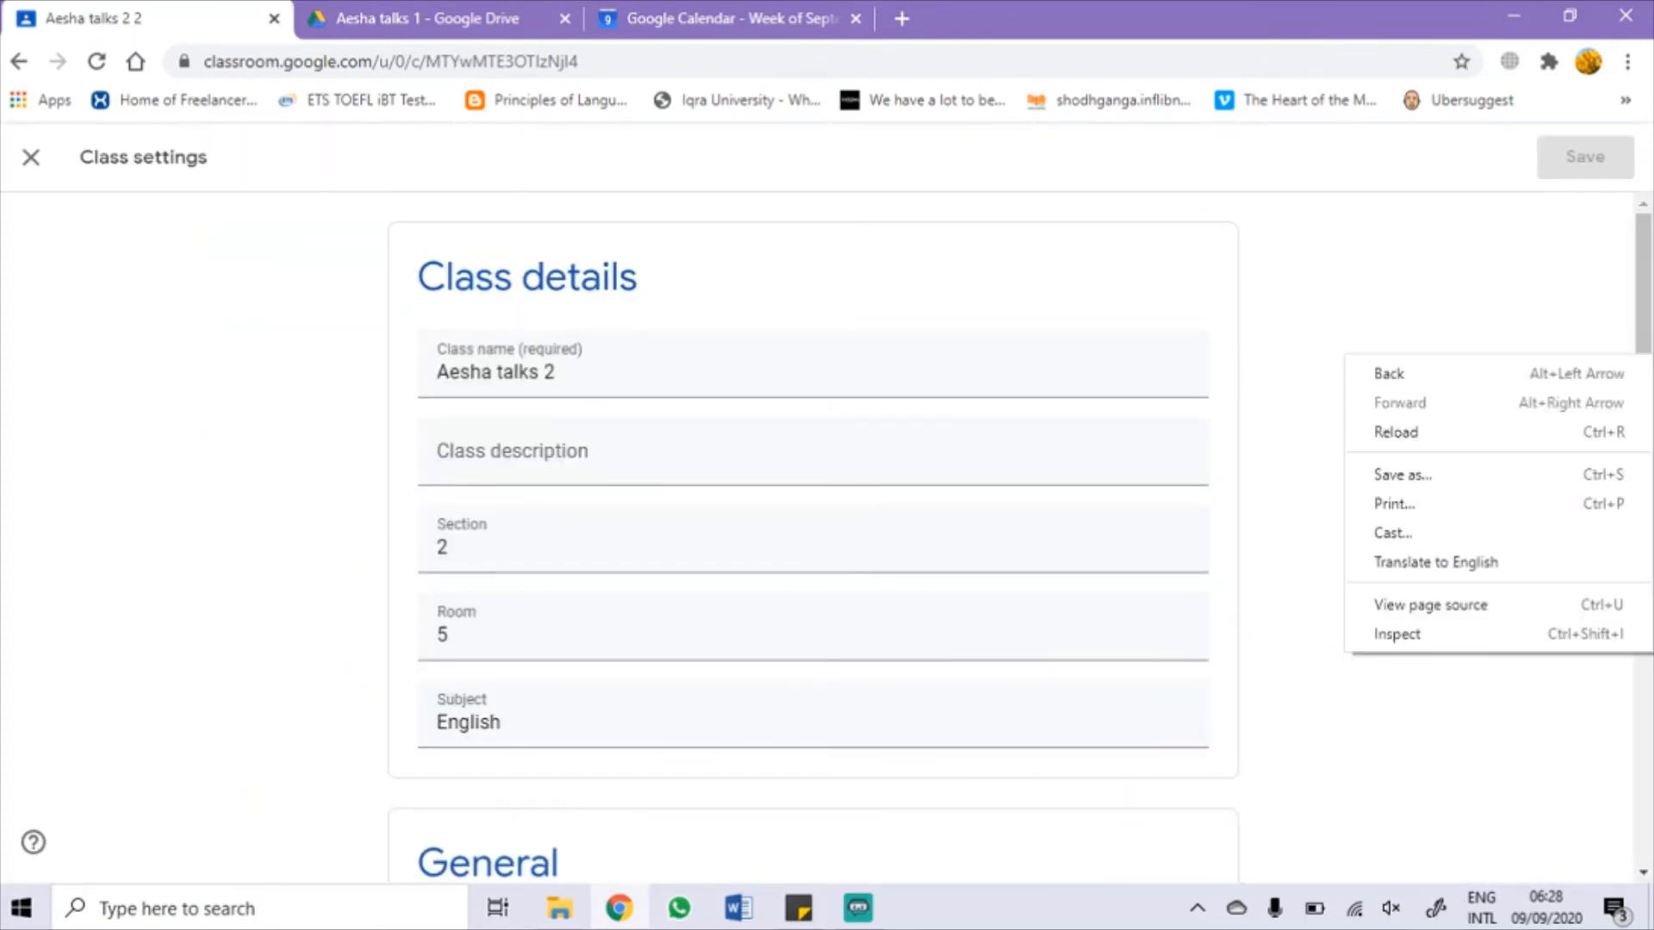
key("Escape")
key("alt+Left")
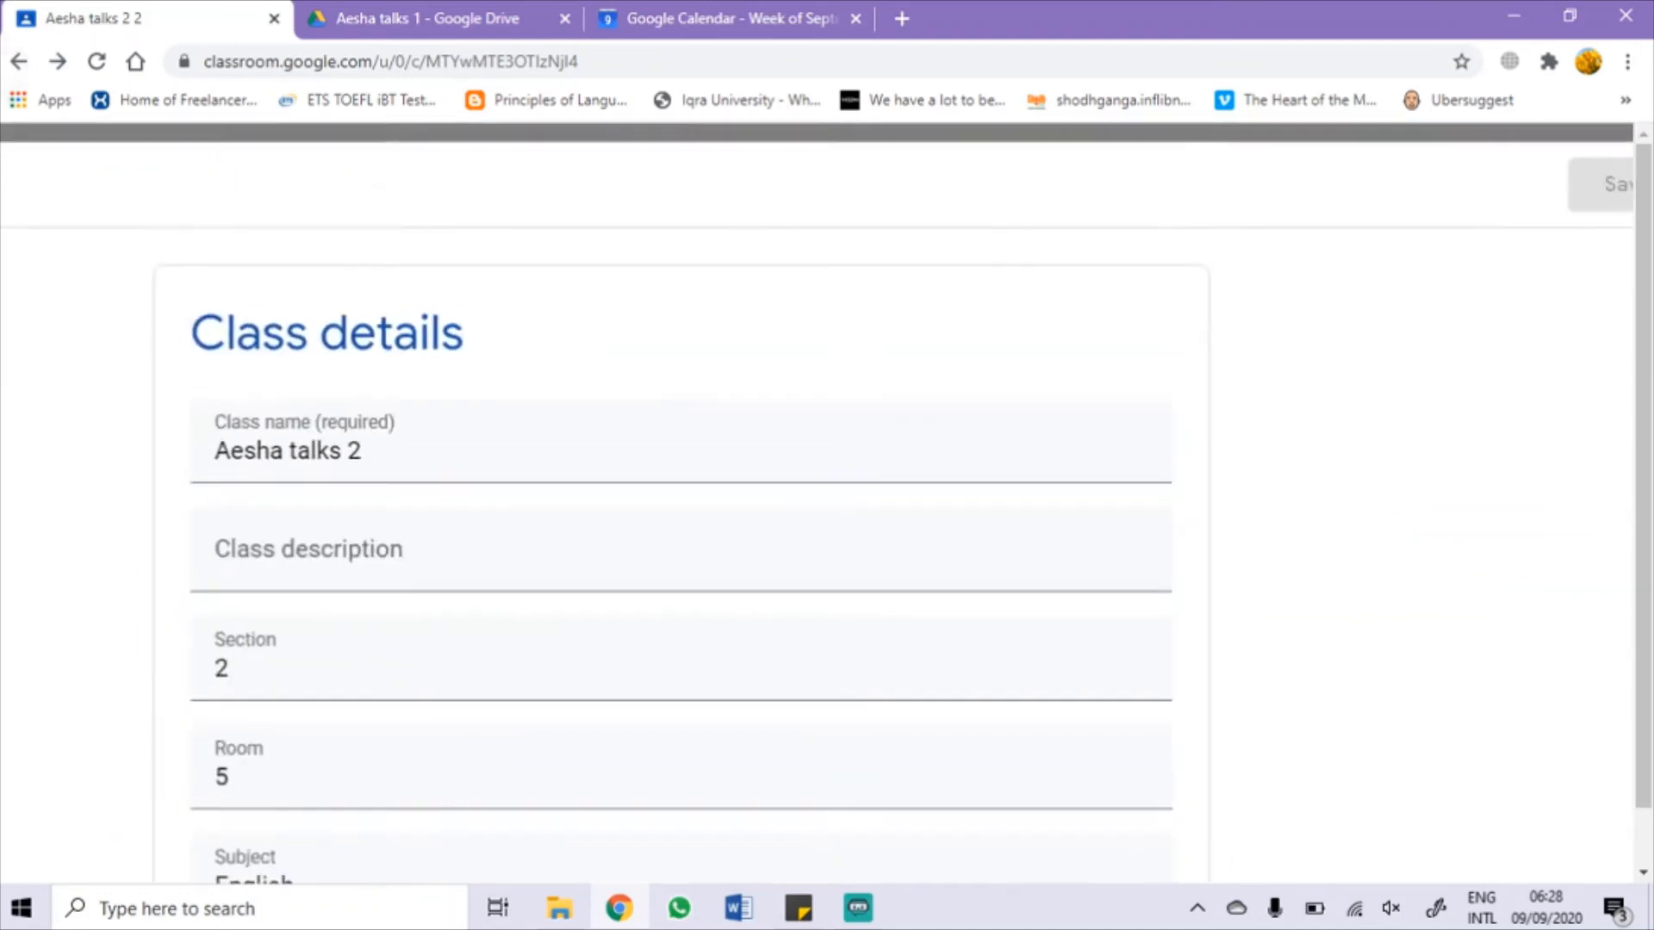
scroll(827, 502, "down", 2)
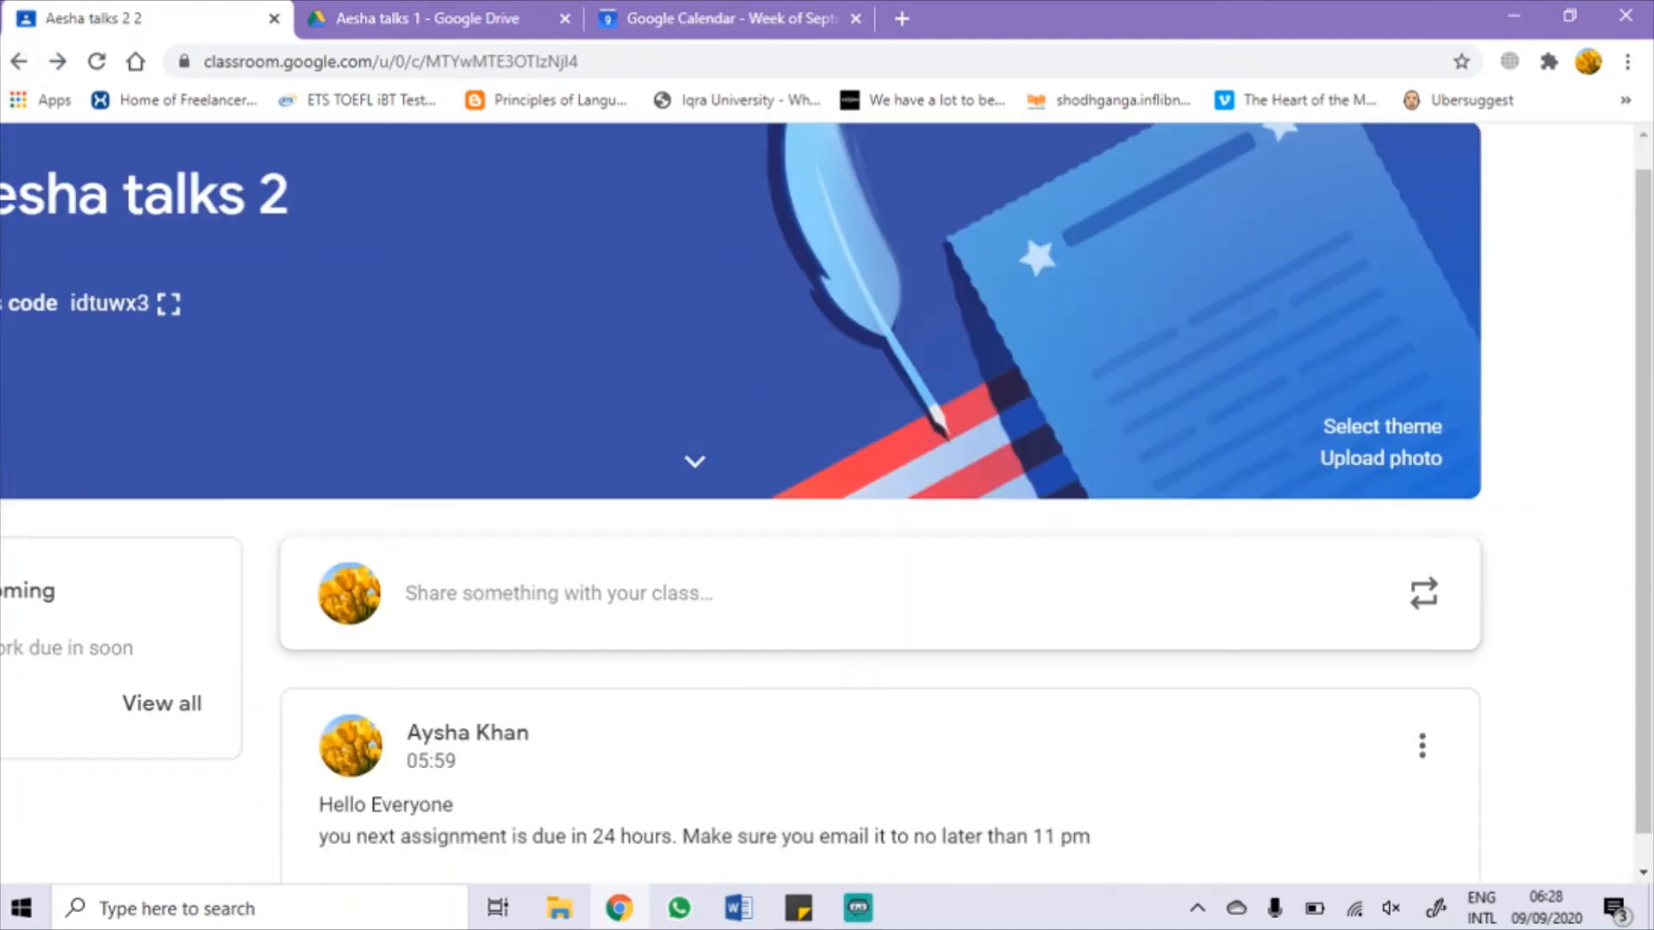
scroll(827, 502, "down", 3)
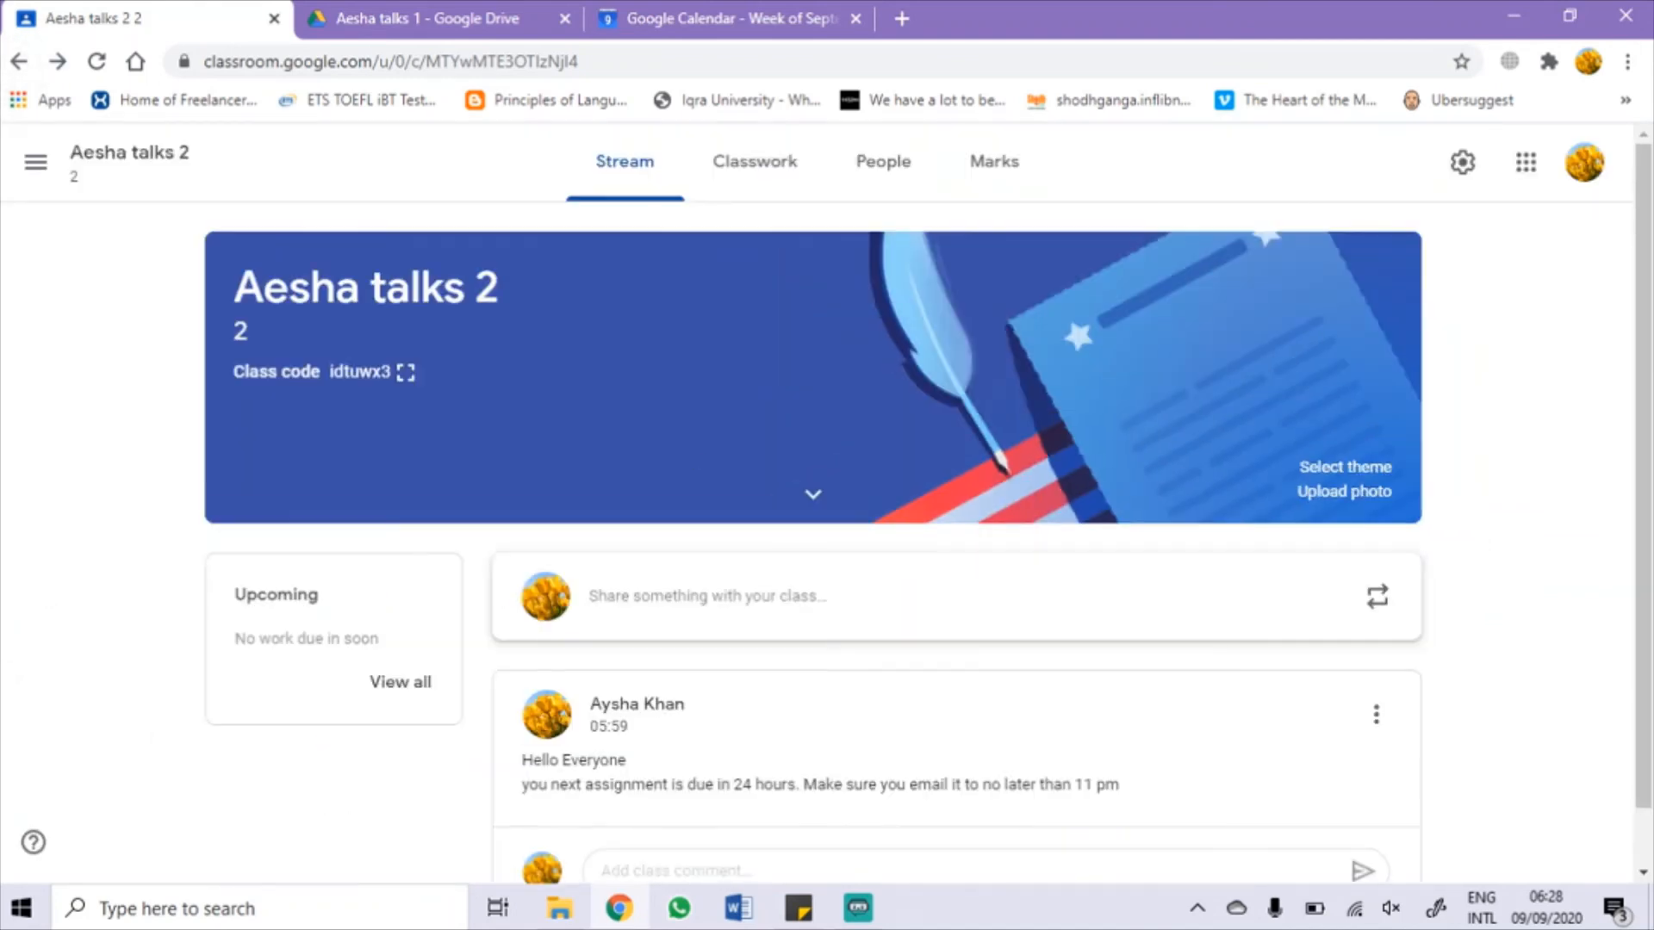
scroll(151, 170, "up", 3)
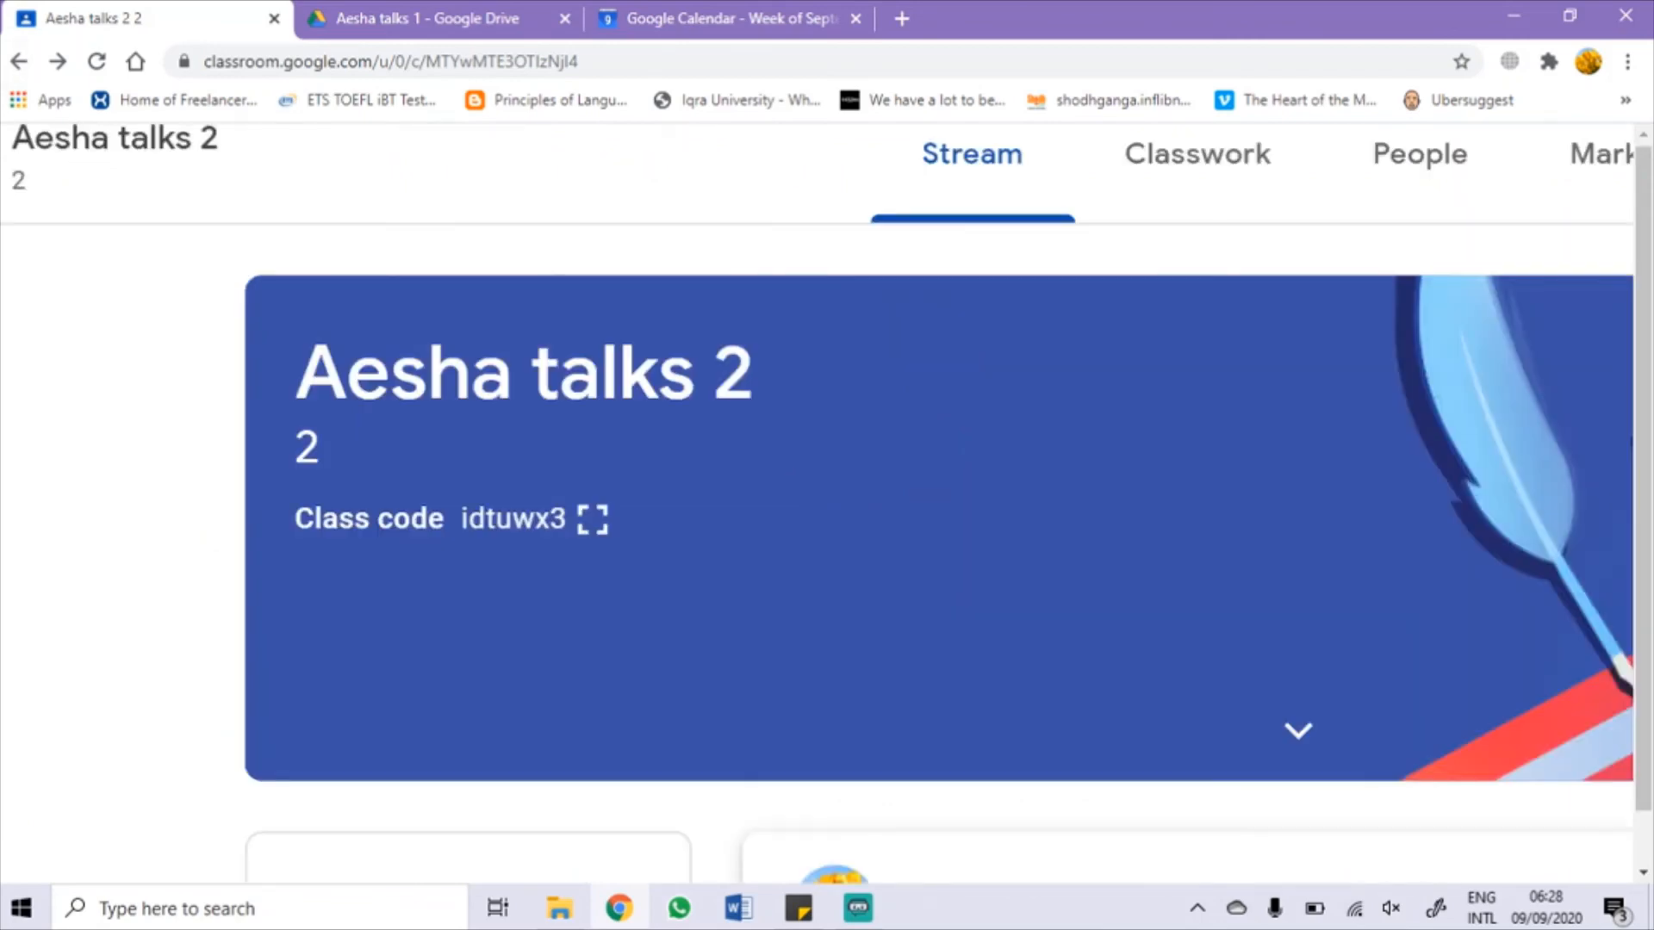
scroll(151, 171, "down", 3)
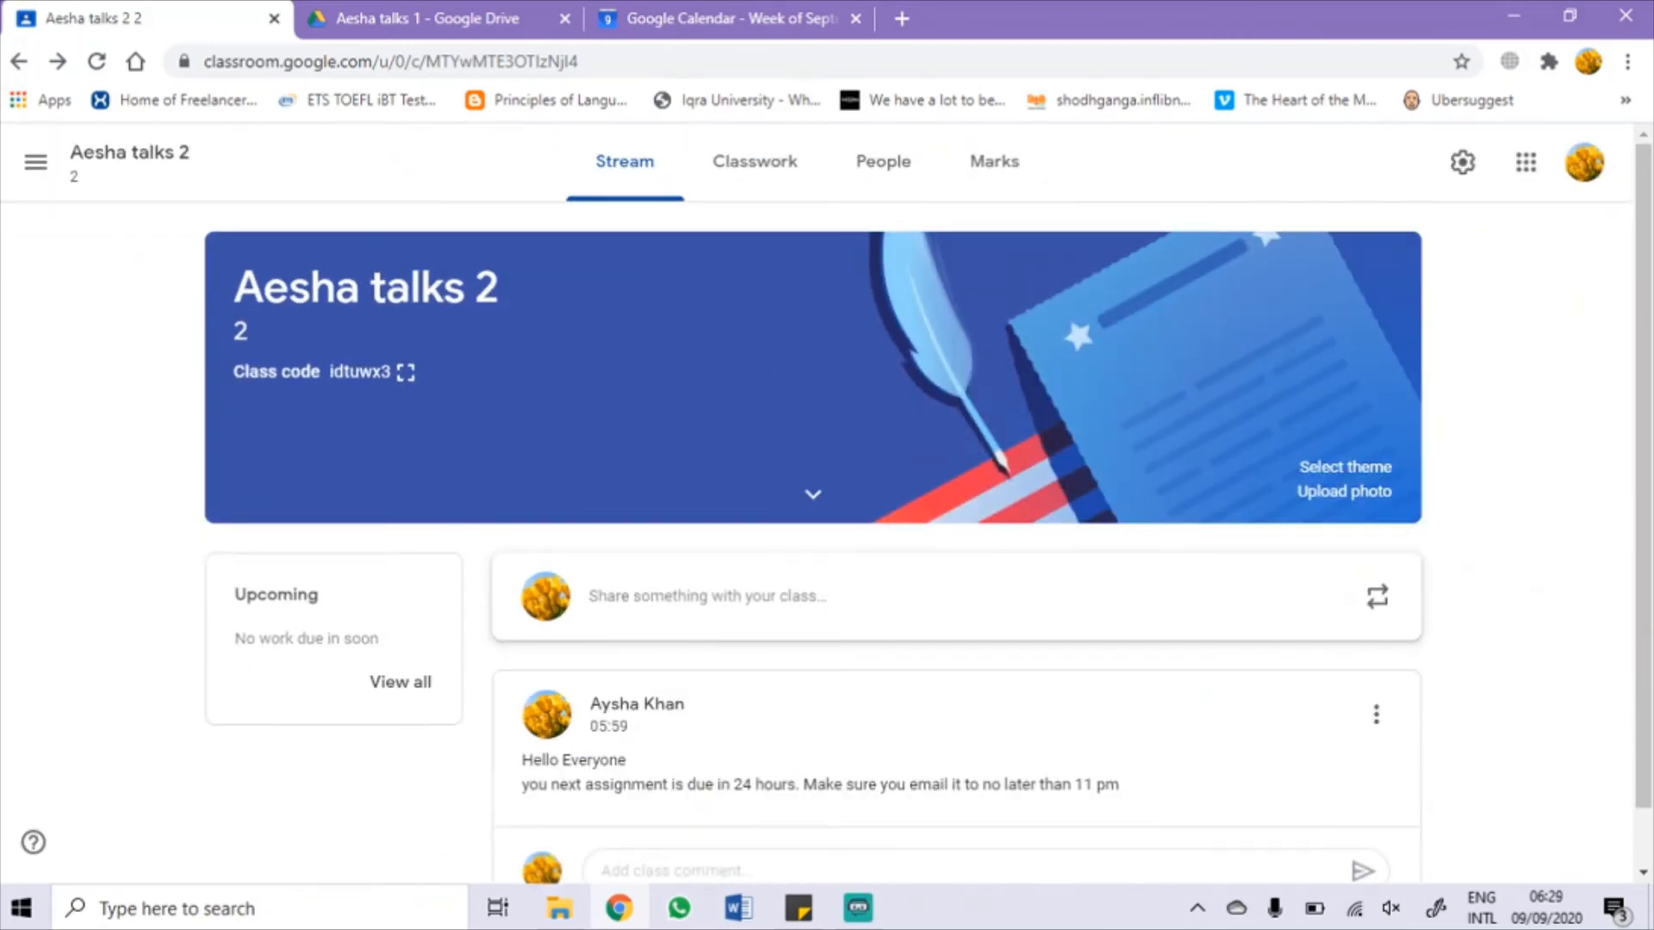
Step: From the list of all classes, bring up the Join class form via the + button
left_click(125, 166)
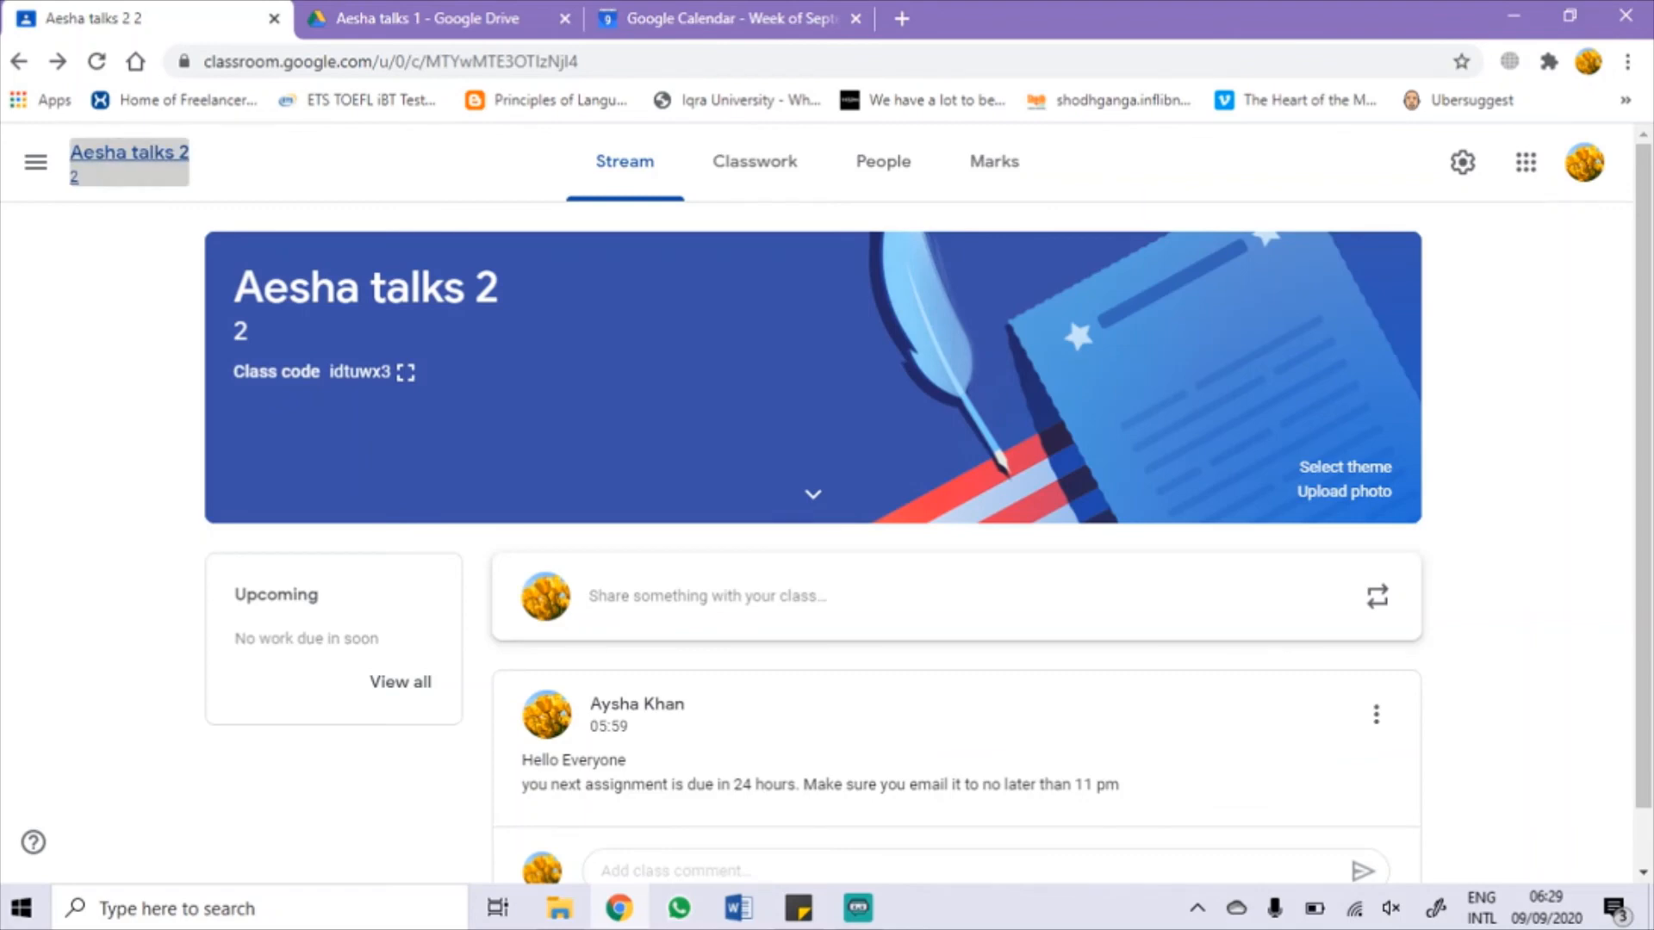
left_click(35, 162)
left_click(38, 165)
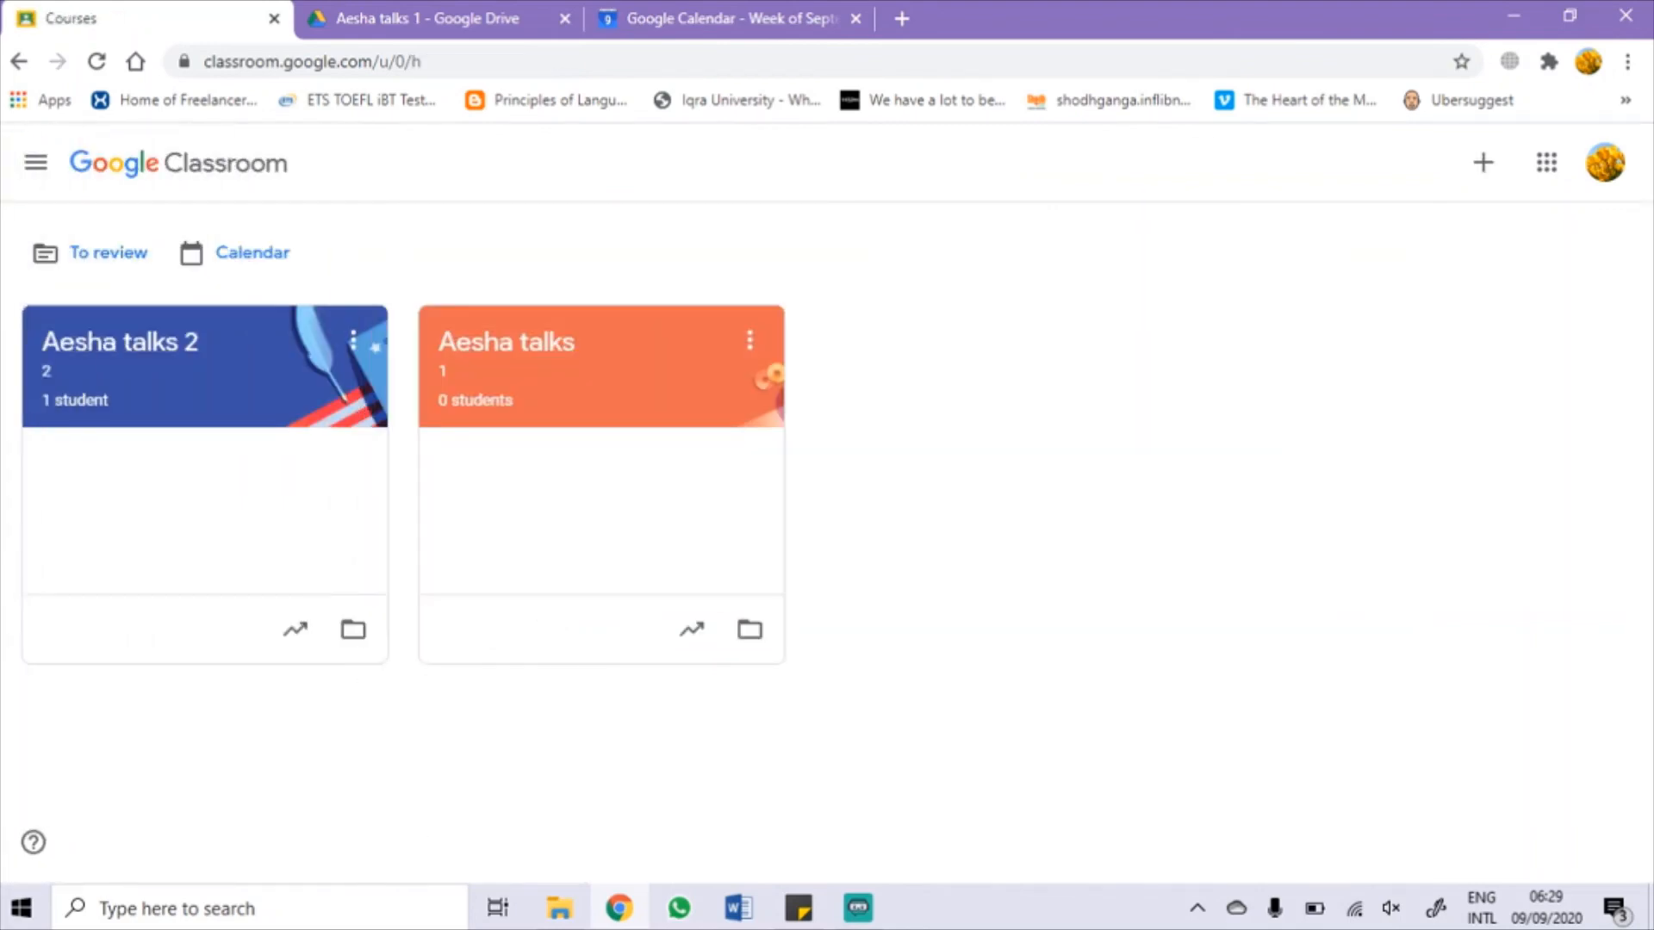
left_click(1482, 162)
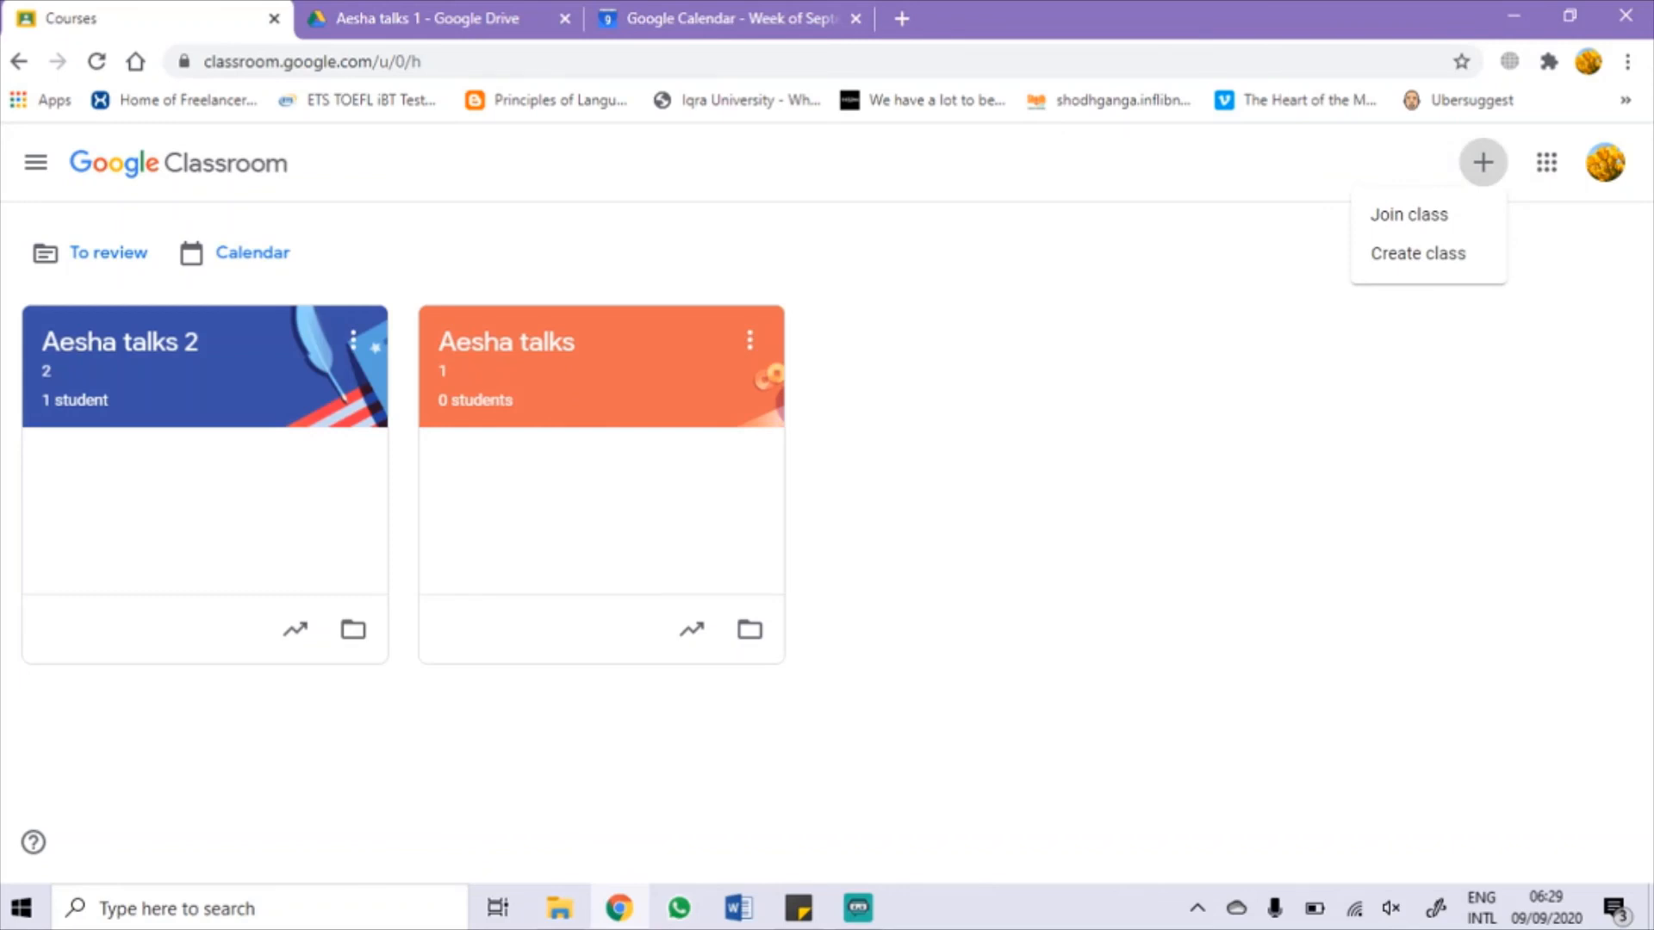
left_click(1409, 215)
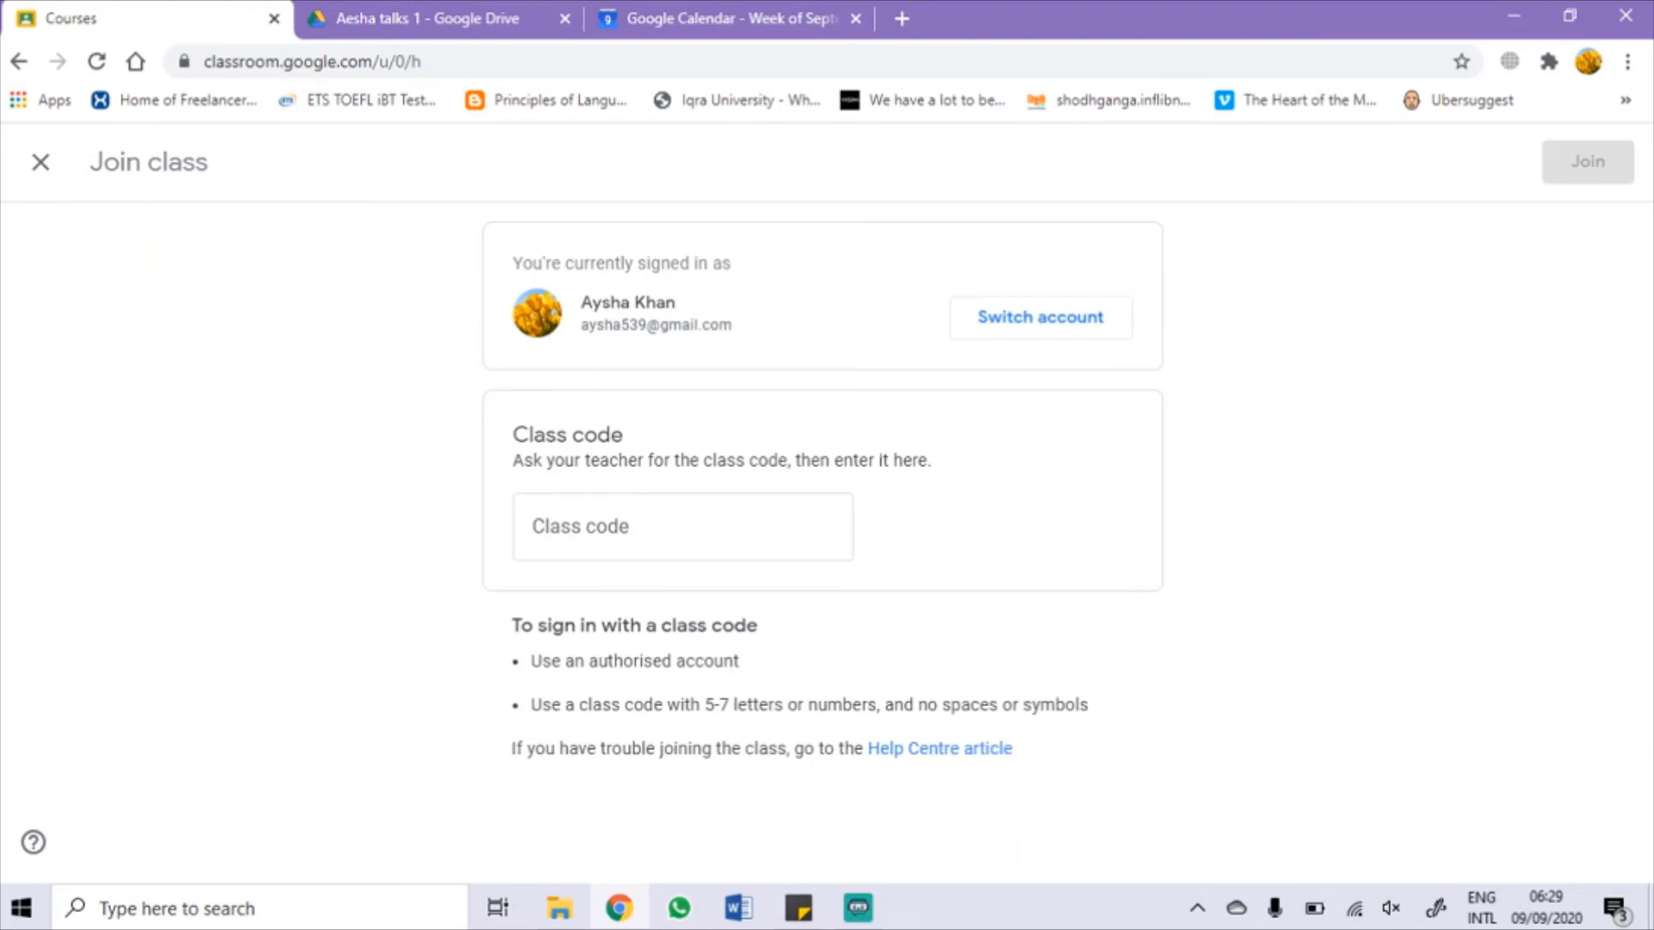
Step: Paste the Aesha talks 2 class code to join, and switch accounts after the couldn't-join error
scroll(591, 588, "up", 5)
left_click(807, 475)
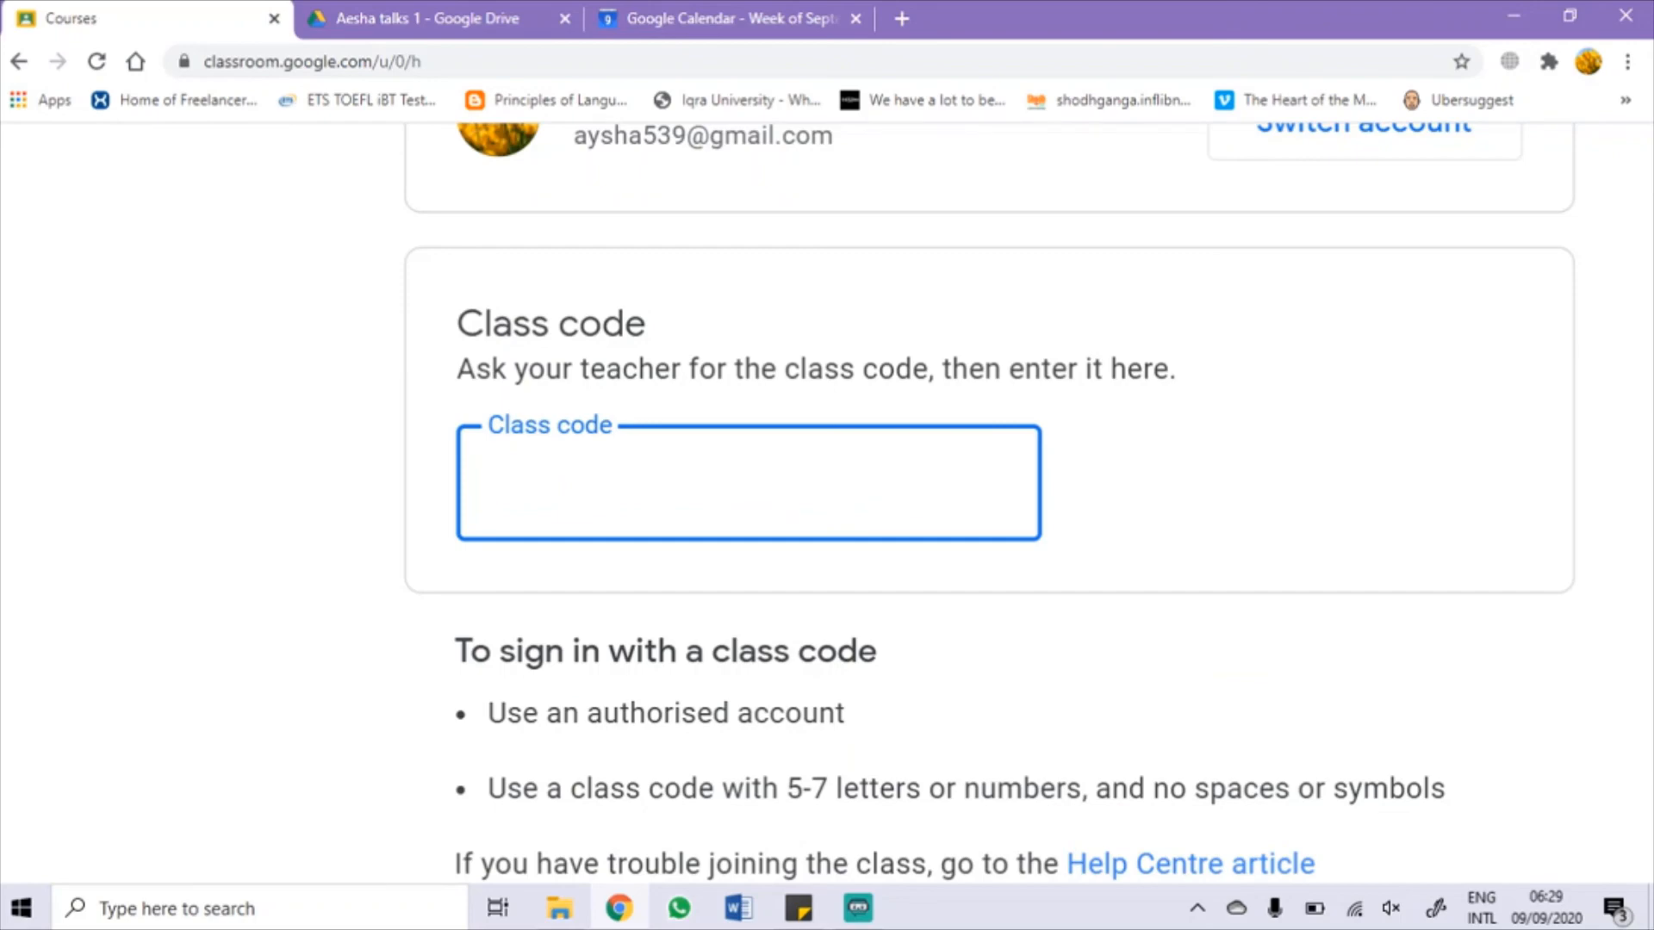
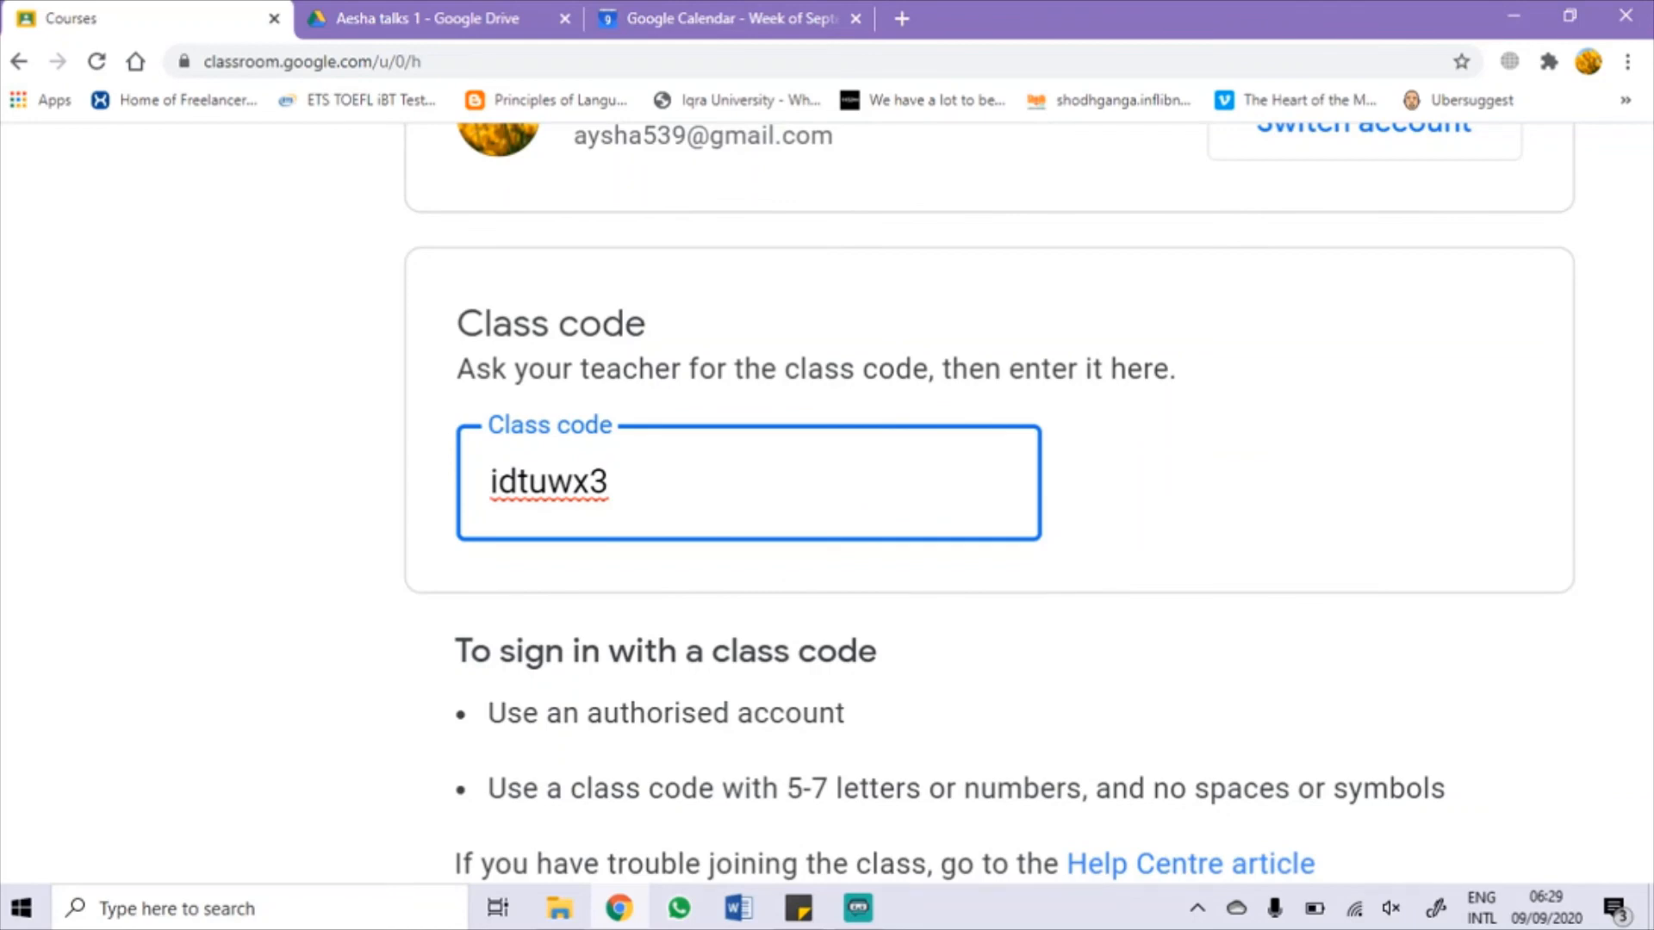
scroll(989, 503, "down", 2)
scroll(989, 503, "right", 3)
scroll(827, 503, "down", 3)
left_click(1568, 162)
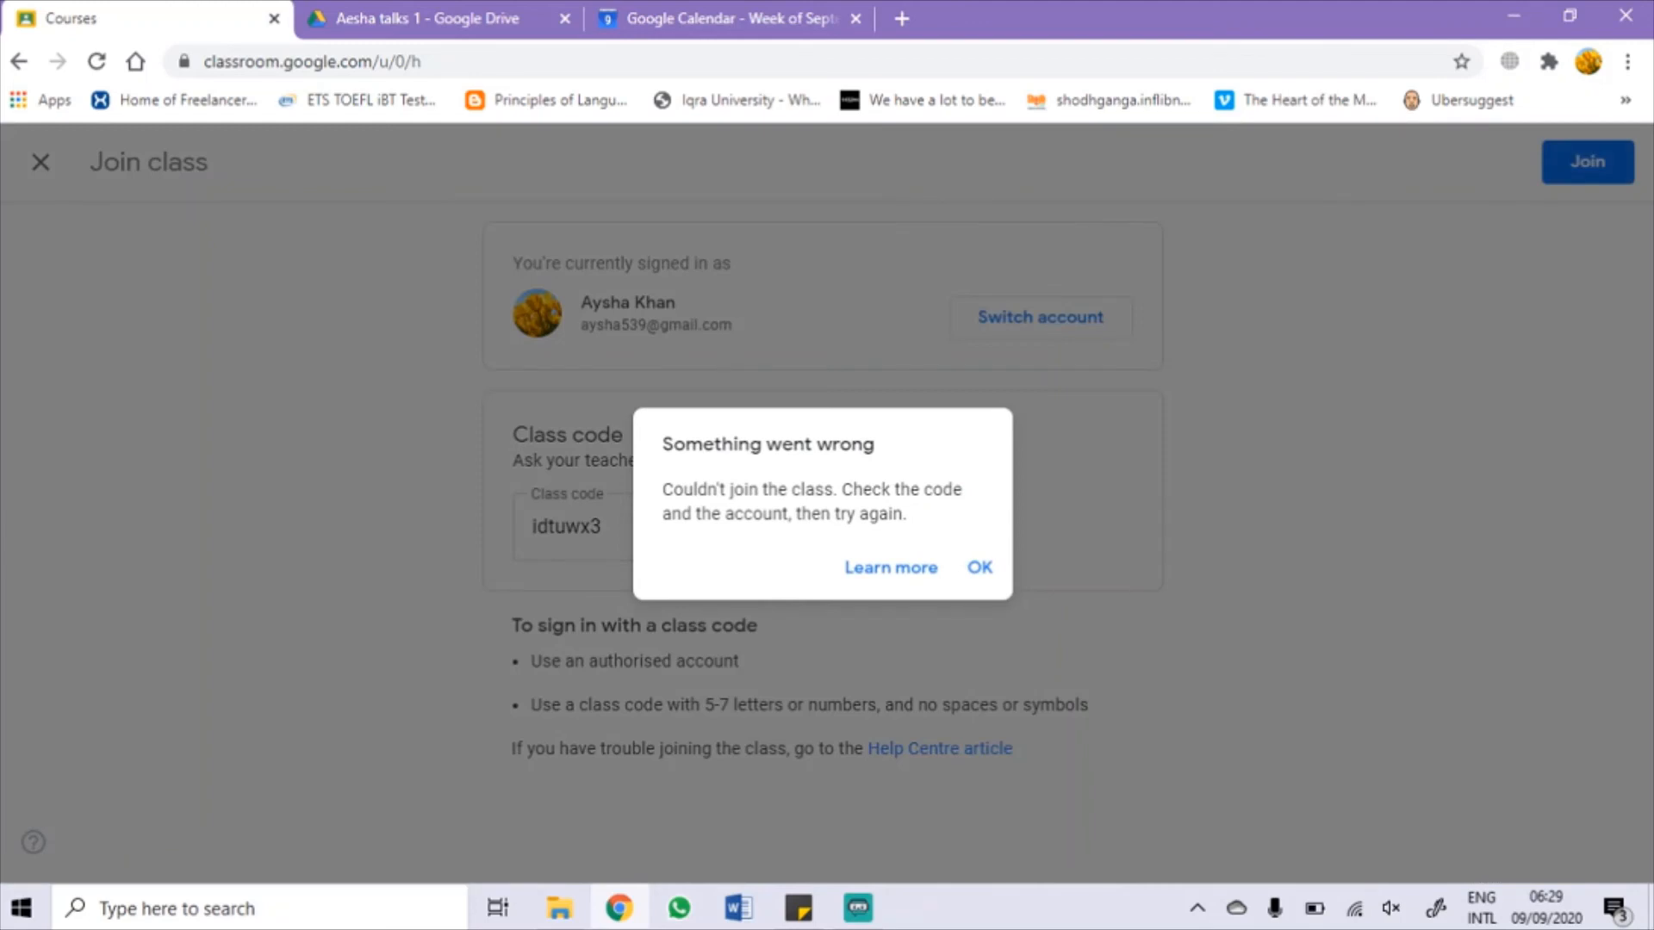
left_click(980, 567)
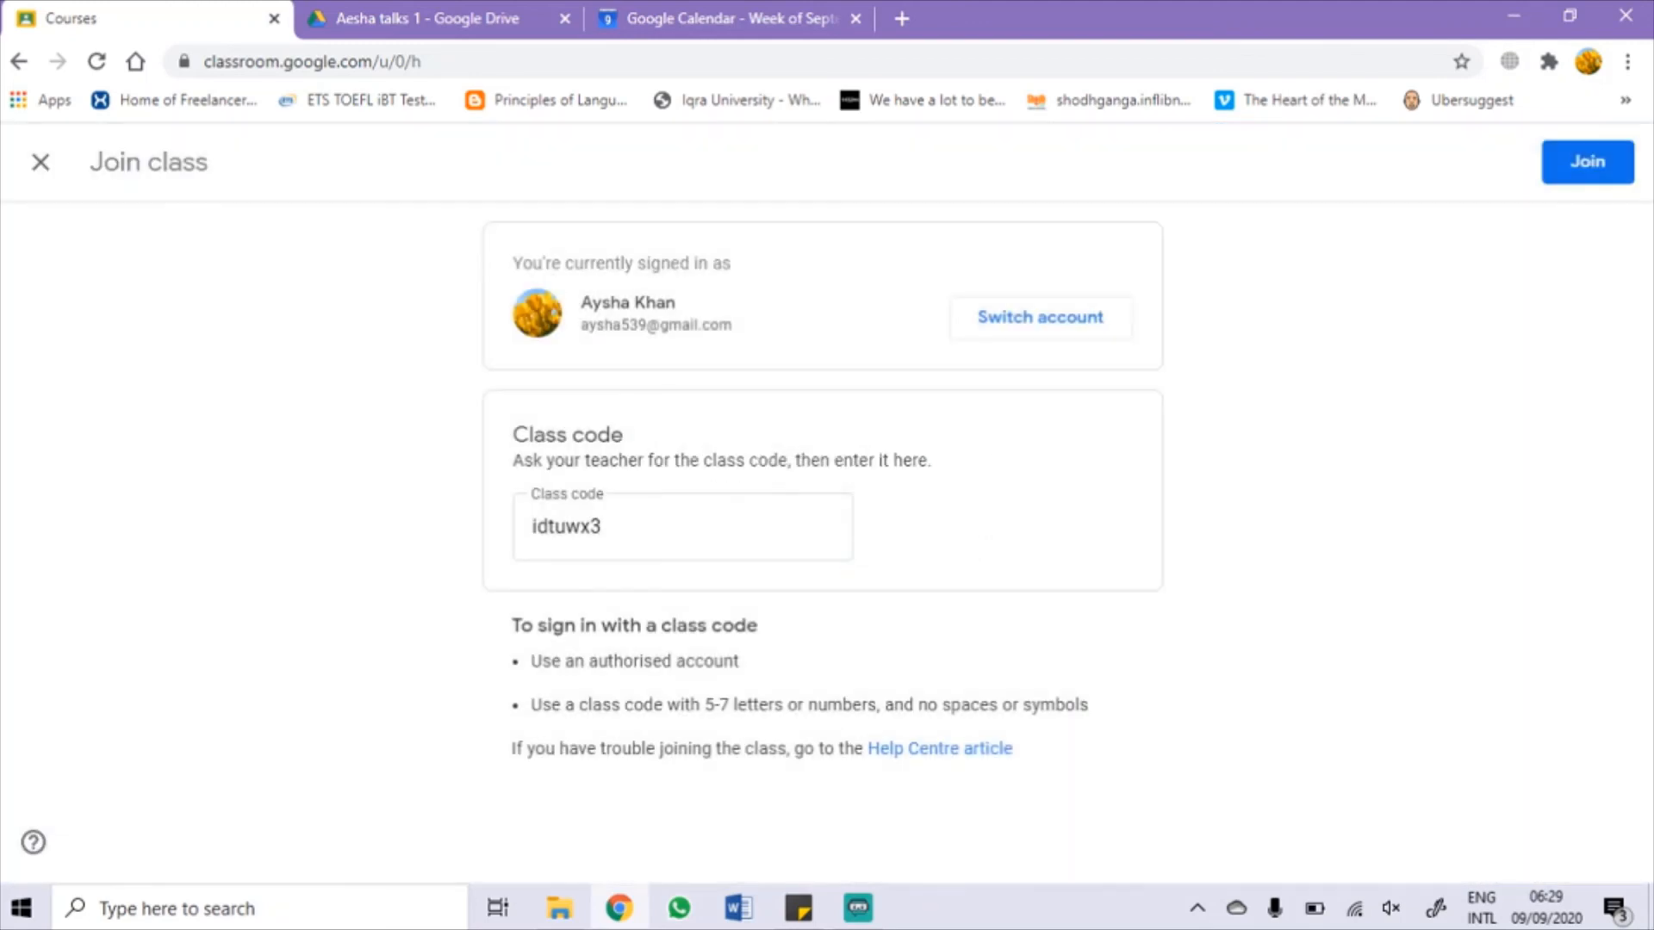
left_click(1068, 320)
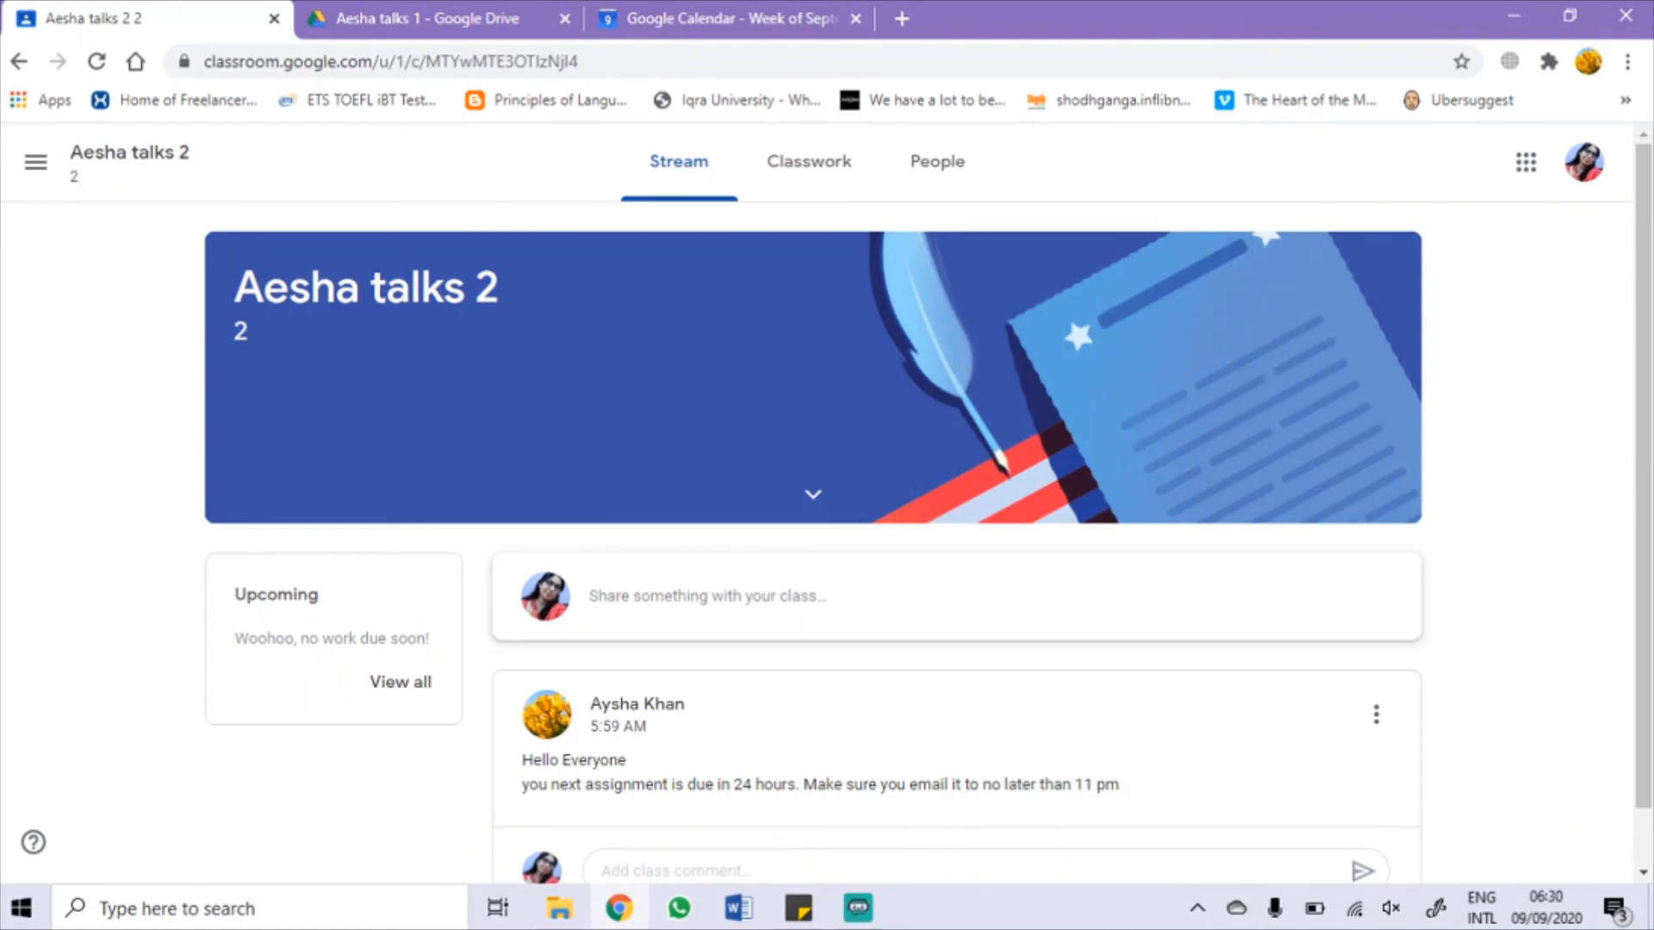
Step: As the student, check the People list showing one teacher, then view the empty Classwork page
scroll(813, 370, "down", 1)
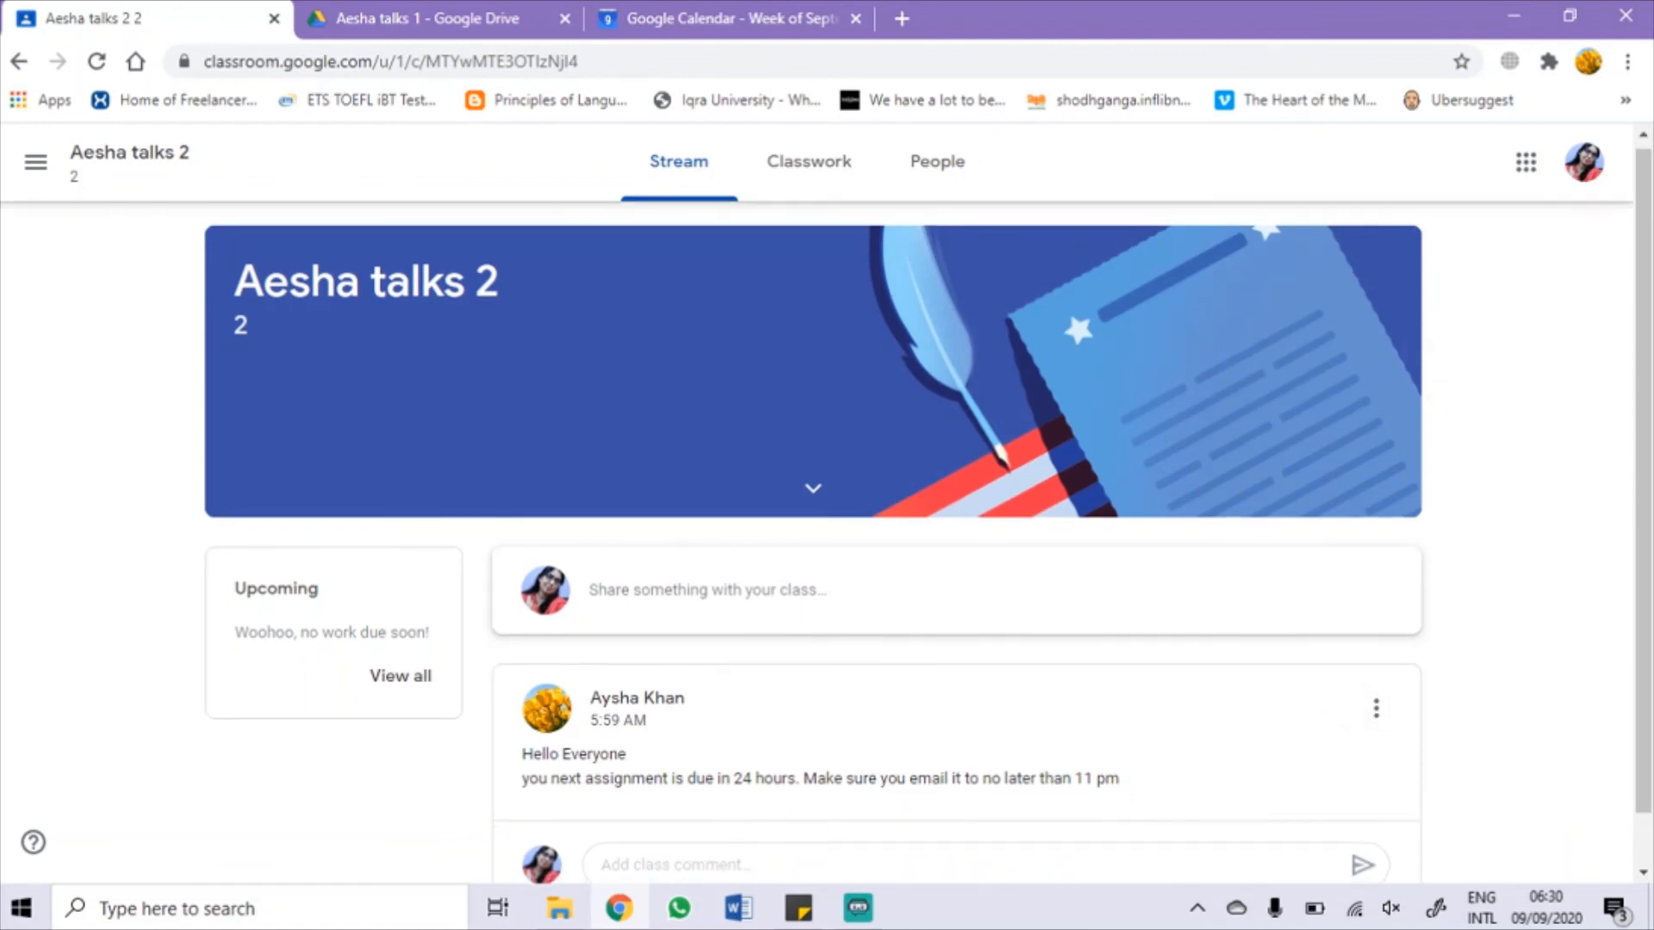
scroll(1433, 357, "down", 1)
scroll(1465, 388, "up", 1)
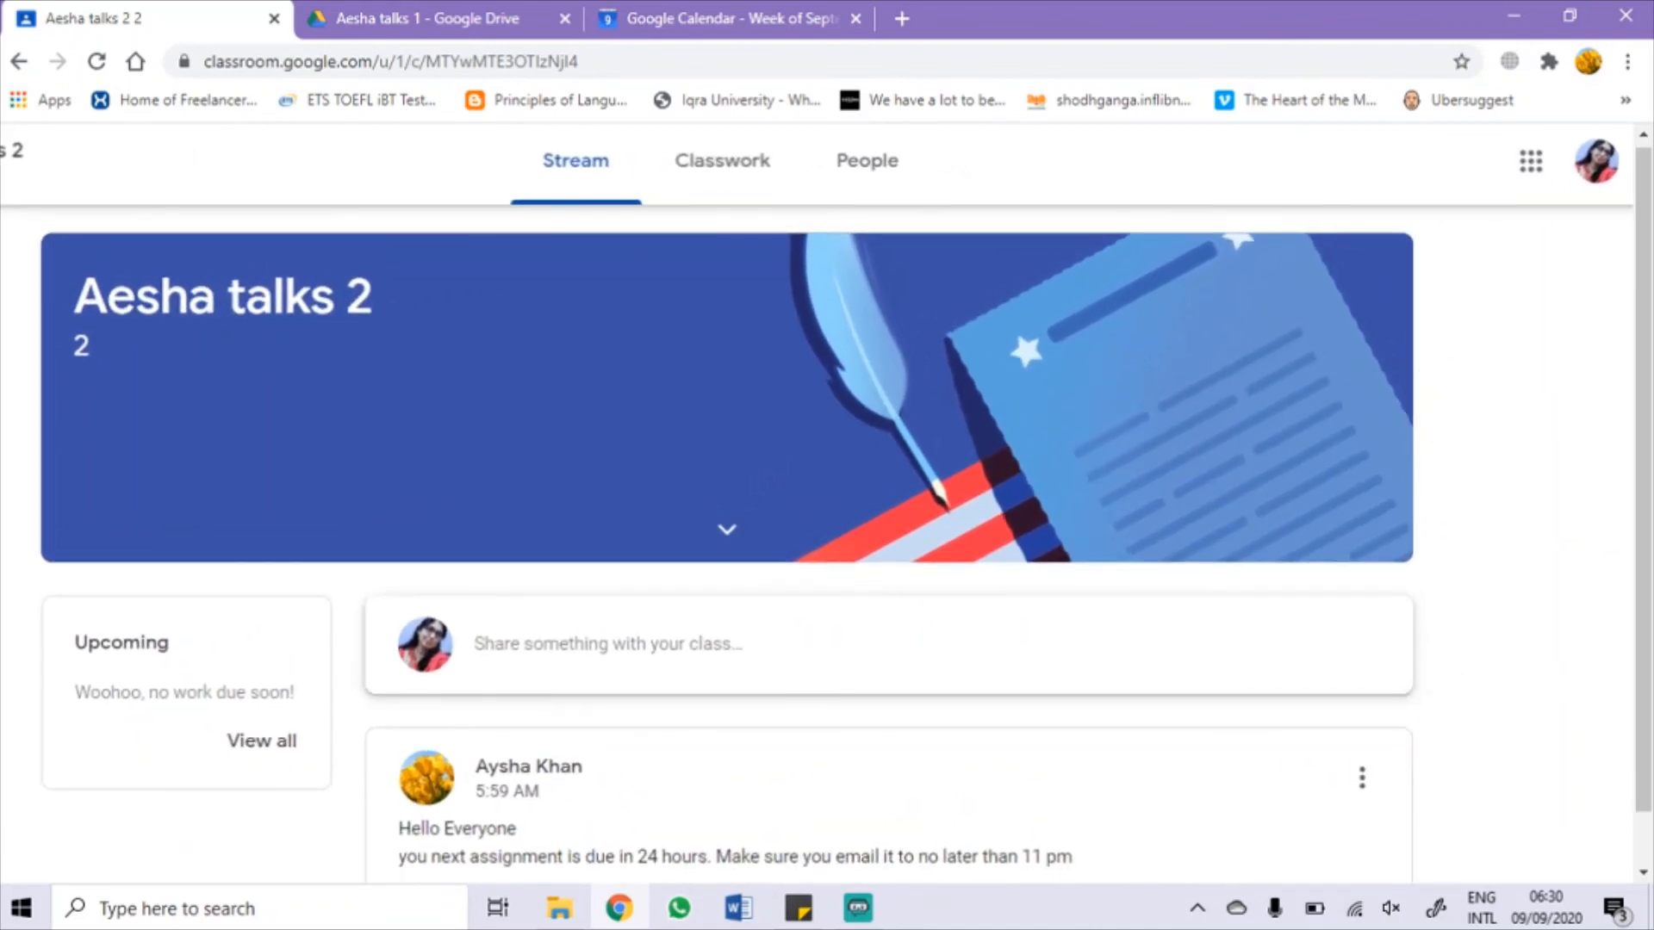
left_click(867, 162)
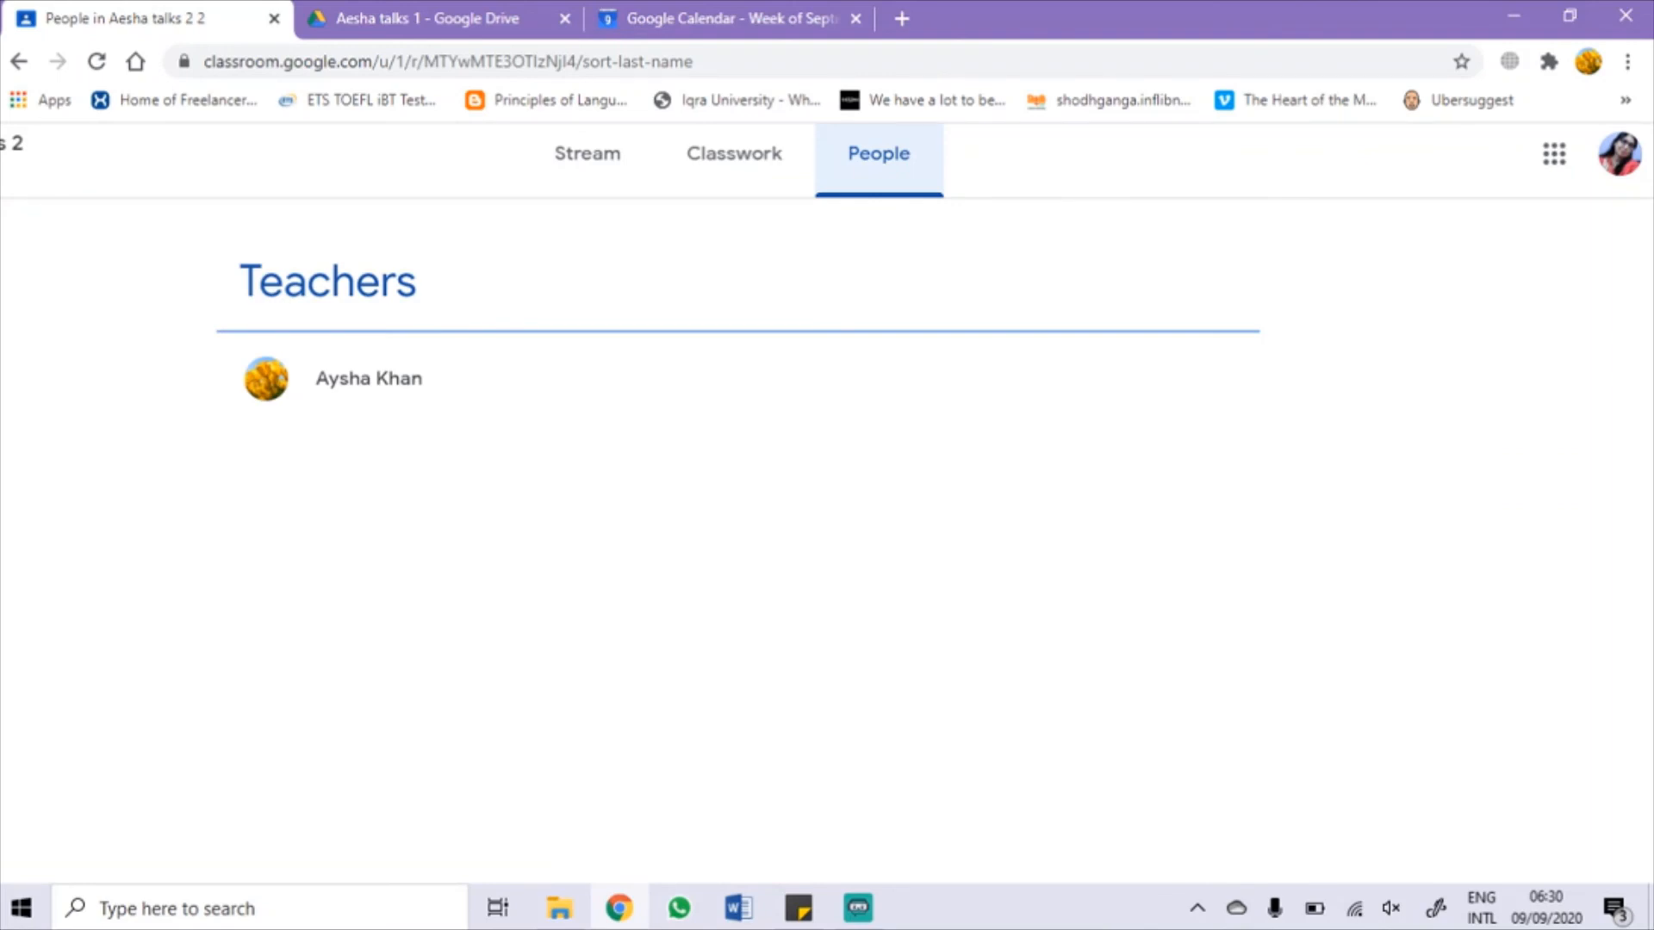
left_click(734, 153)
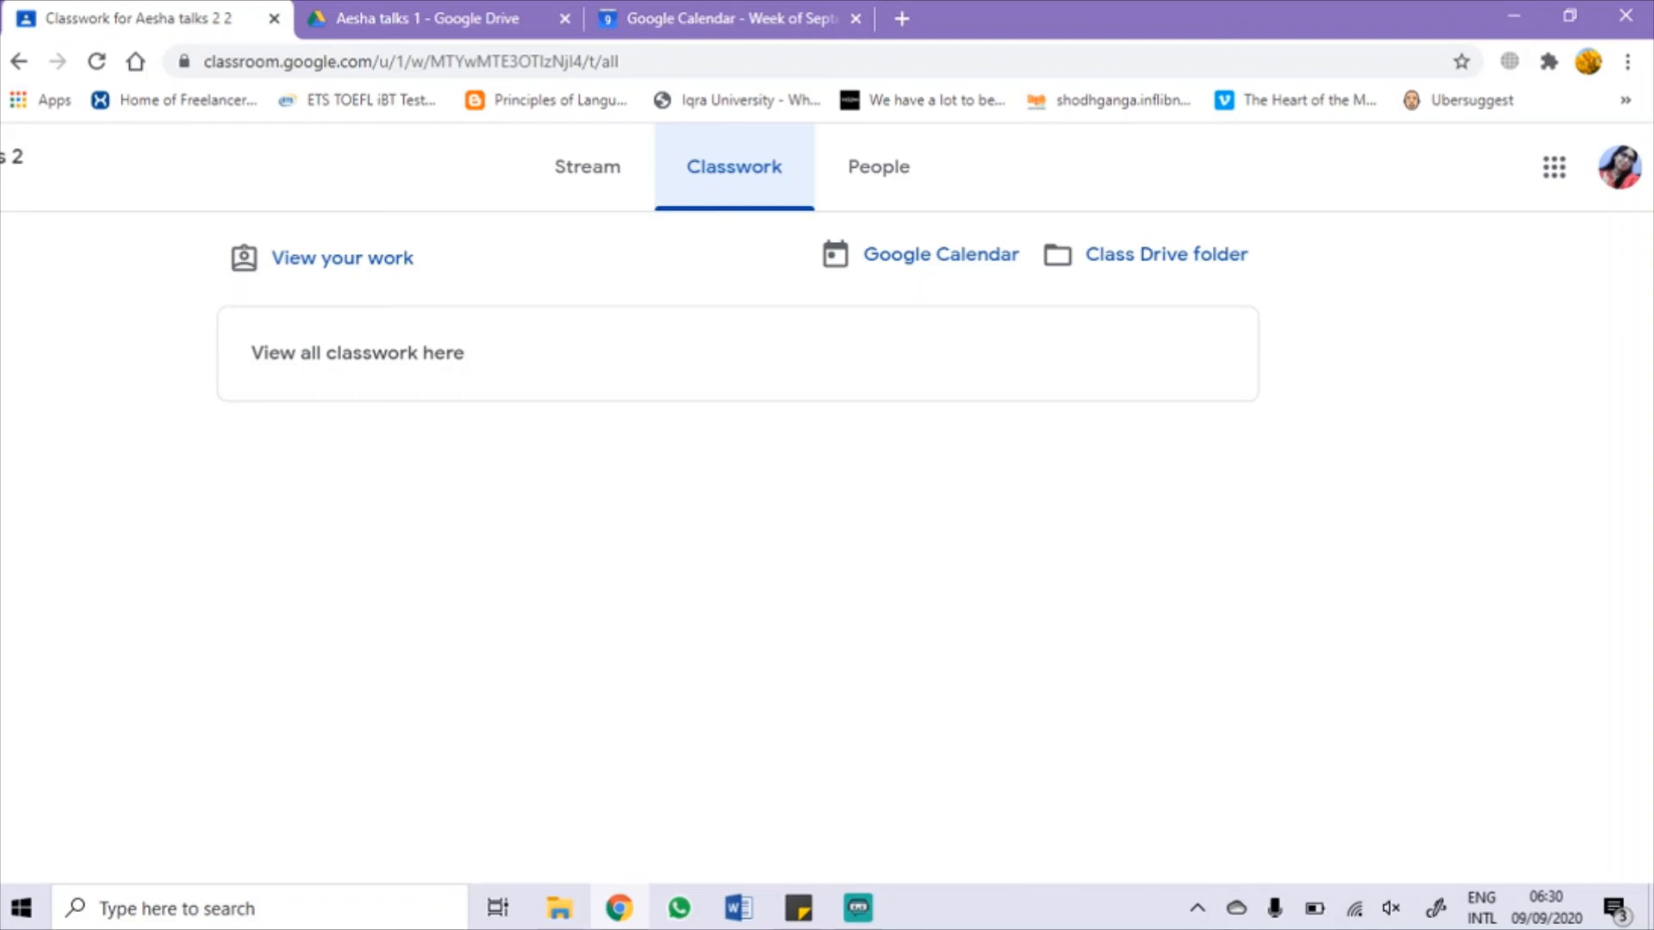
scroll(827, 503, "left", 2)
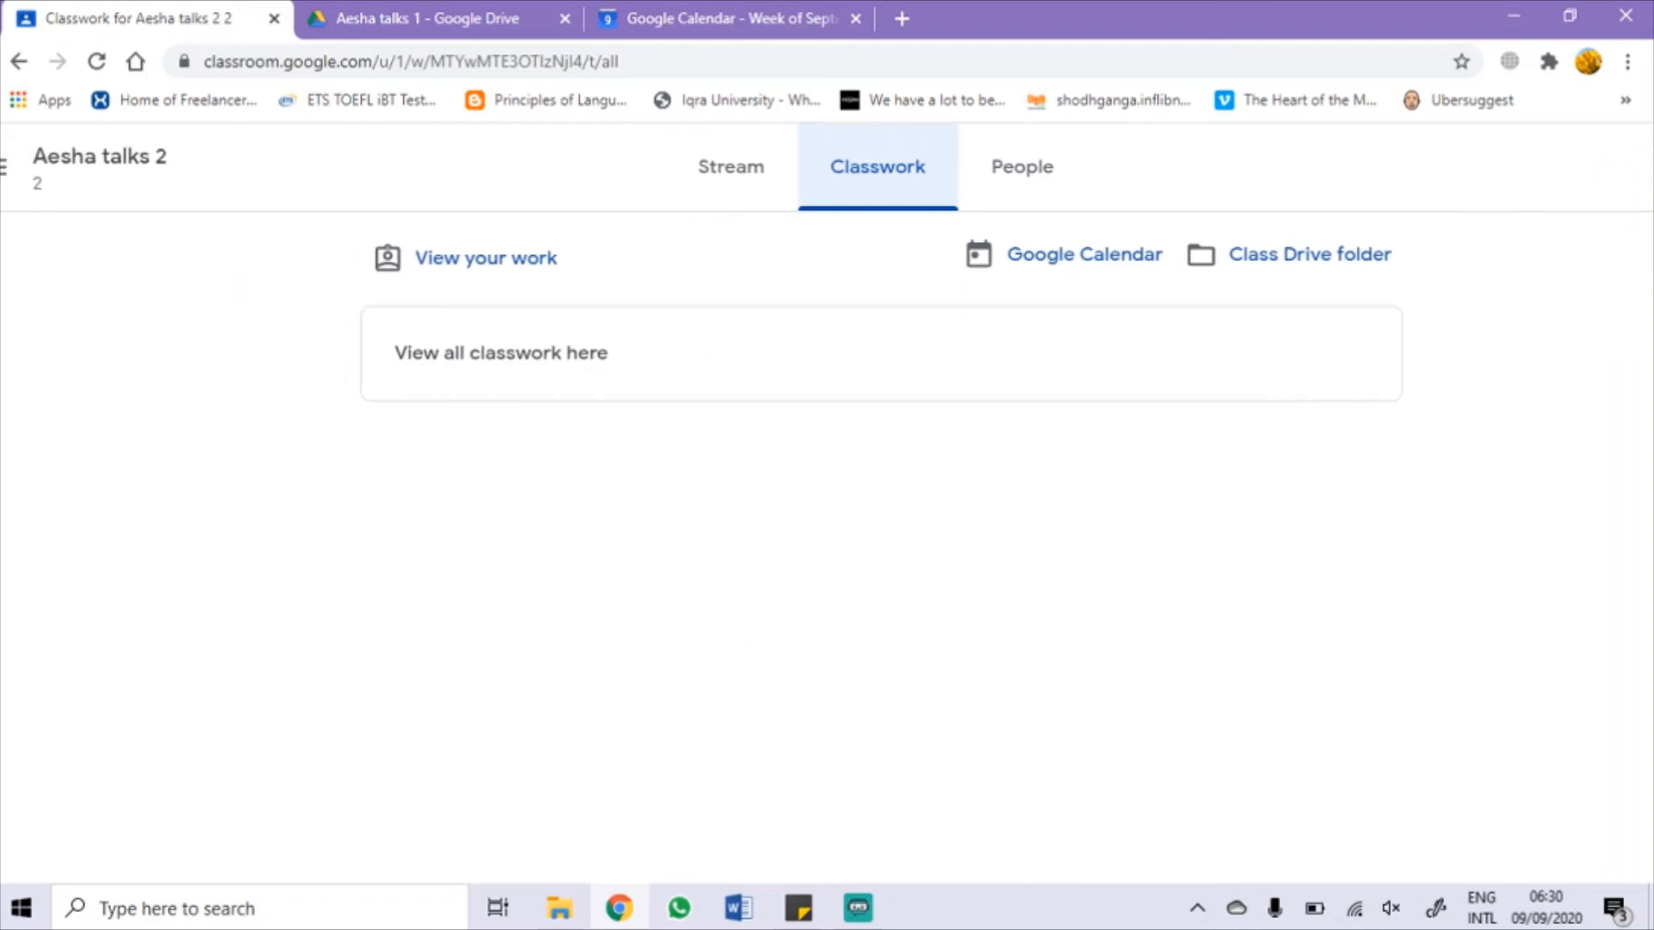
scroll(827, 503, "down", 2)
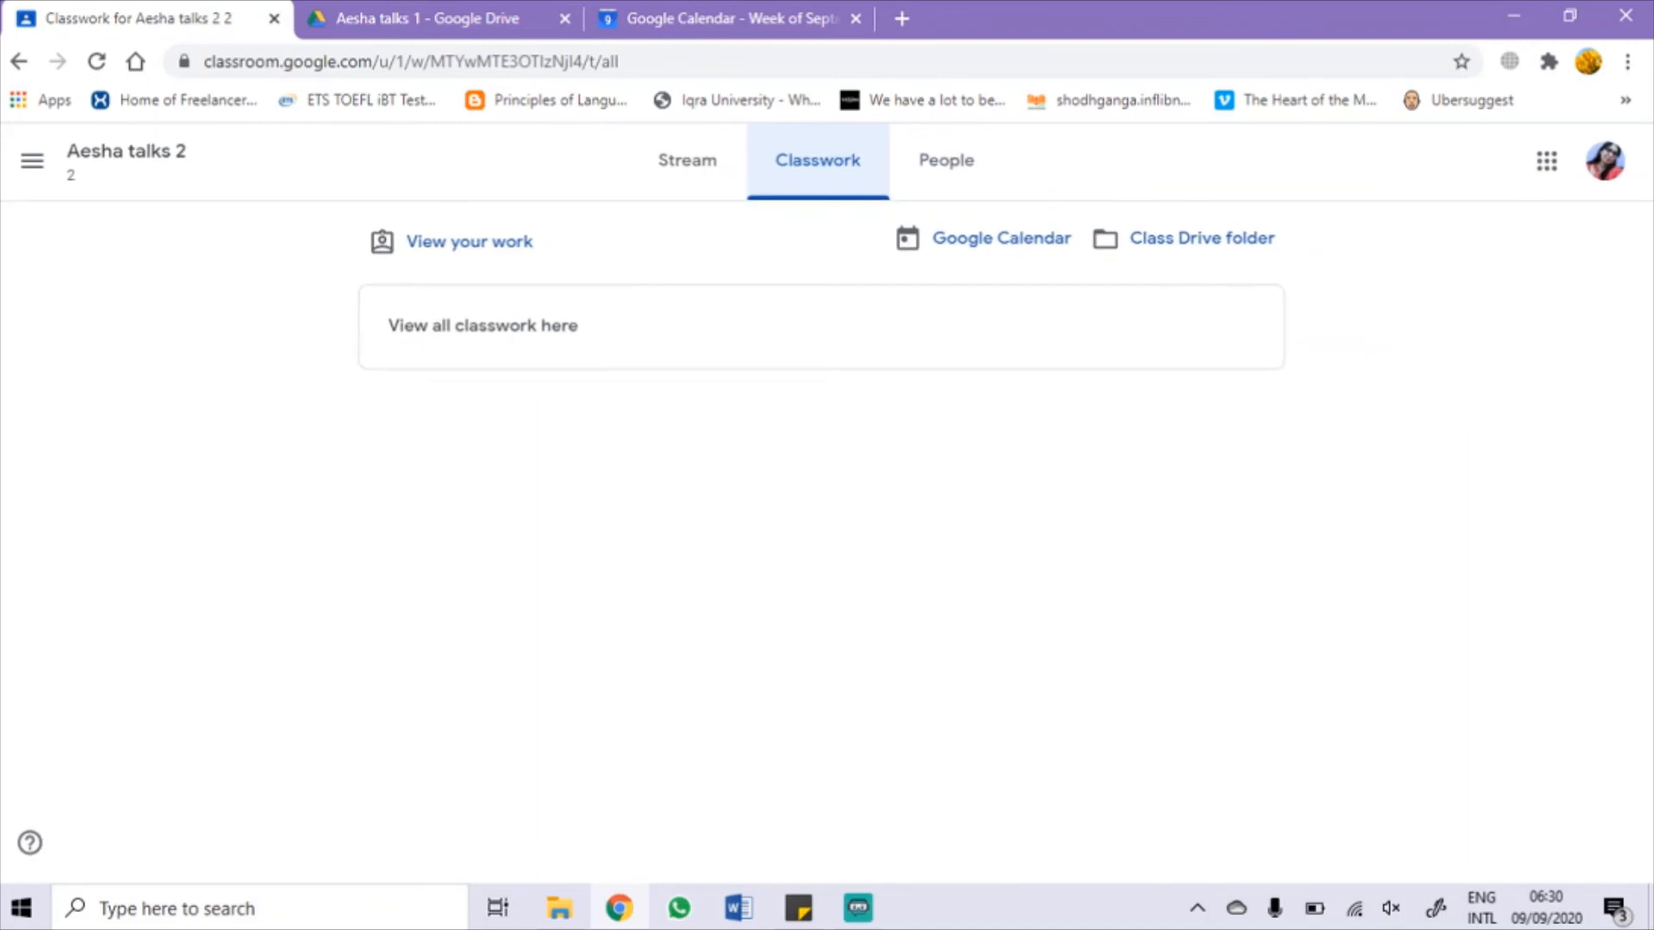